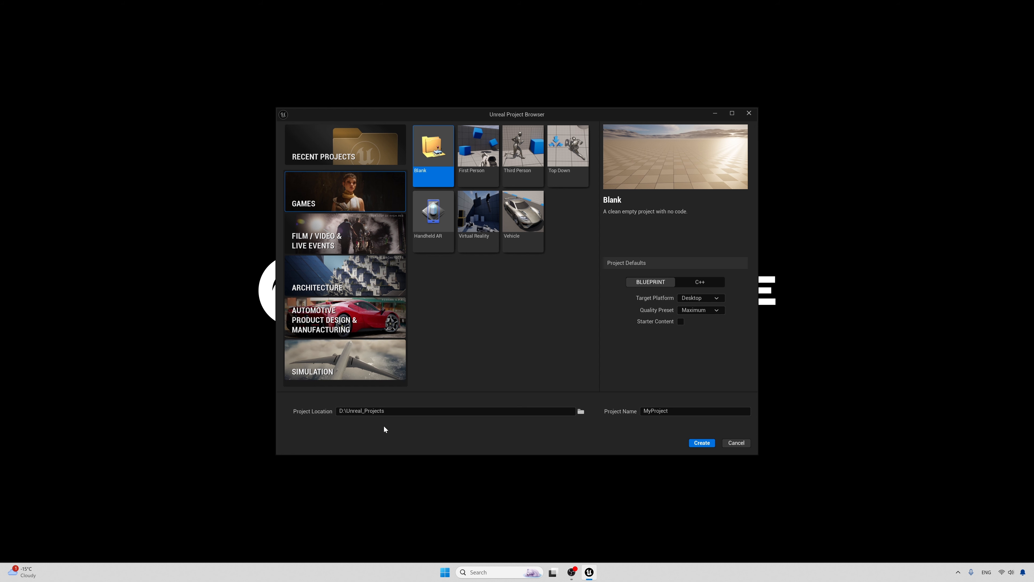
Create a Blank Games project named TextureGraphEditor in D:\Unreal_Projects with the default settings.
{"action": "left_click", "coordinate": [678, 412]}
{"action": "type", "text": "TextureGraphEditor"}
{"action": "left_click", "coordinate": [633, 444]}
{"action": "left_click", "coordinate": [700, 445]}
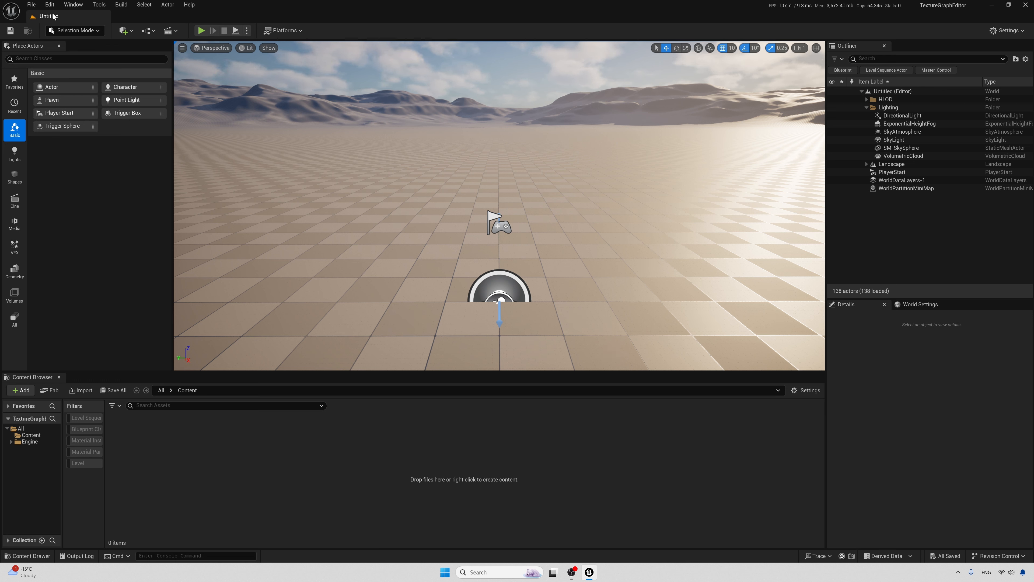
Enable the experimental TextureGraph plugin and restart the editor.
{"action": "left_click", "coordinate": [50, 5]}
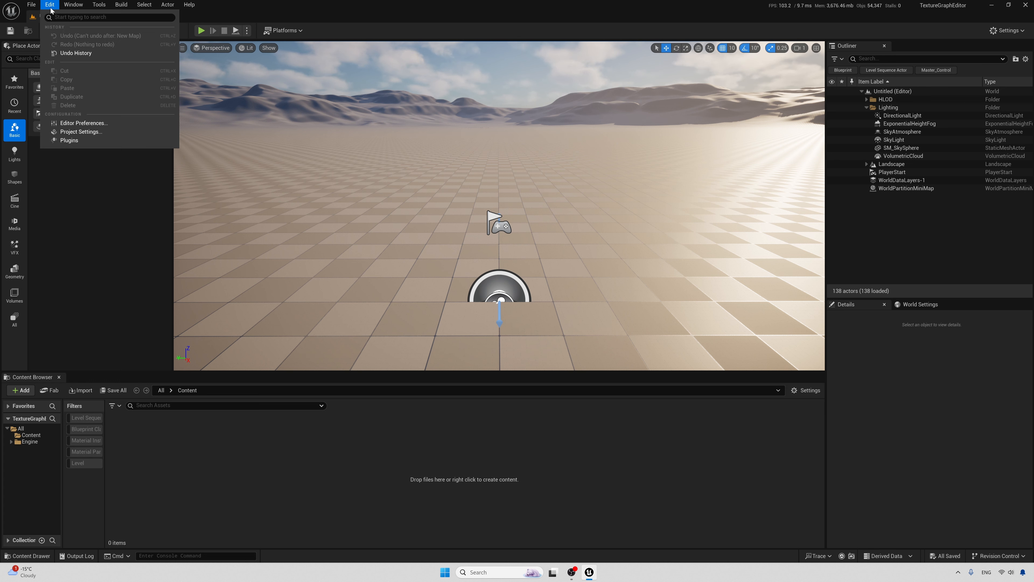
{"action": "left_click", "coordinate": [102, 142]}
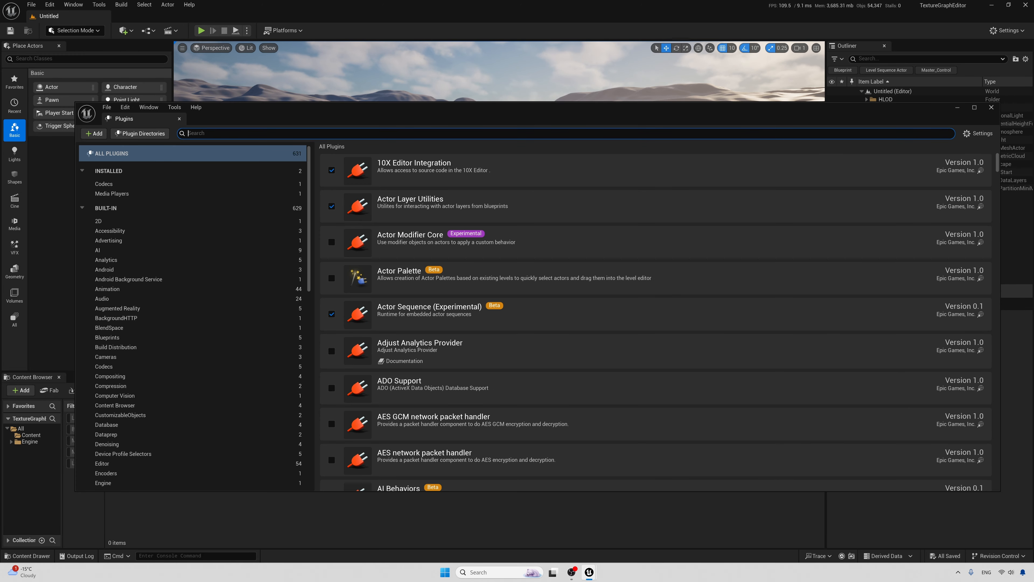
{"action": "type", "text": "Te"}
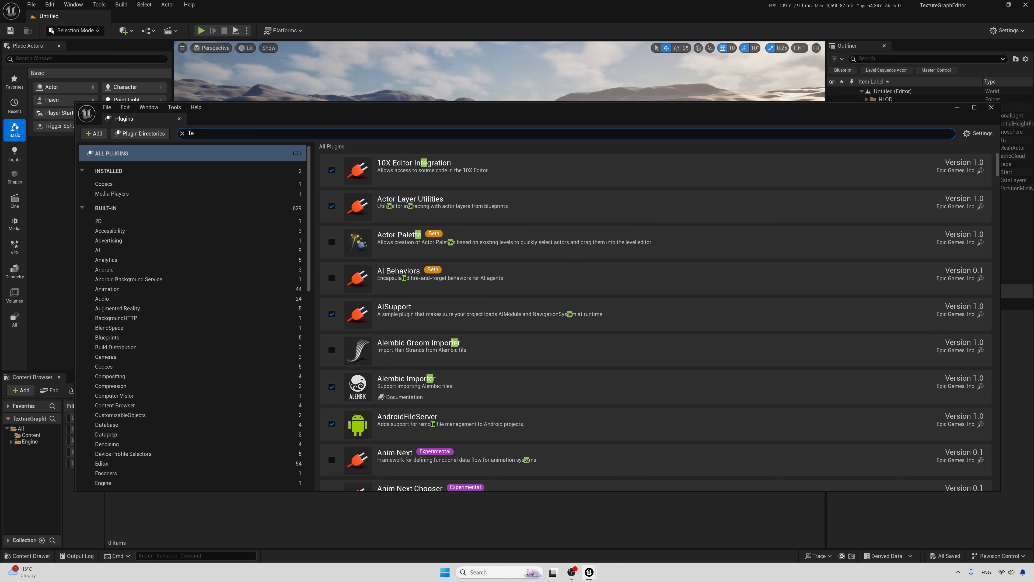
{"action": "type", "text": "xtureGra"}
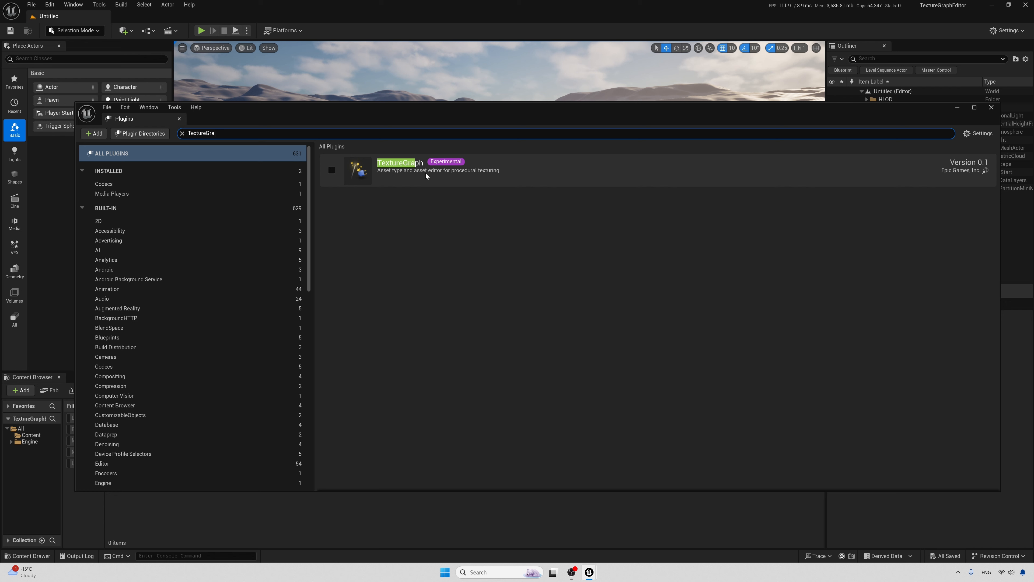
{"action": "left_click", "coordinate": [332, 170]}
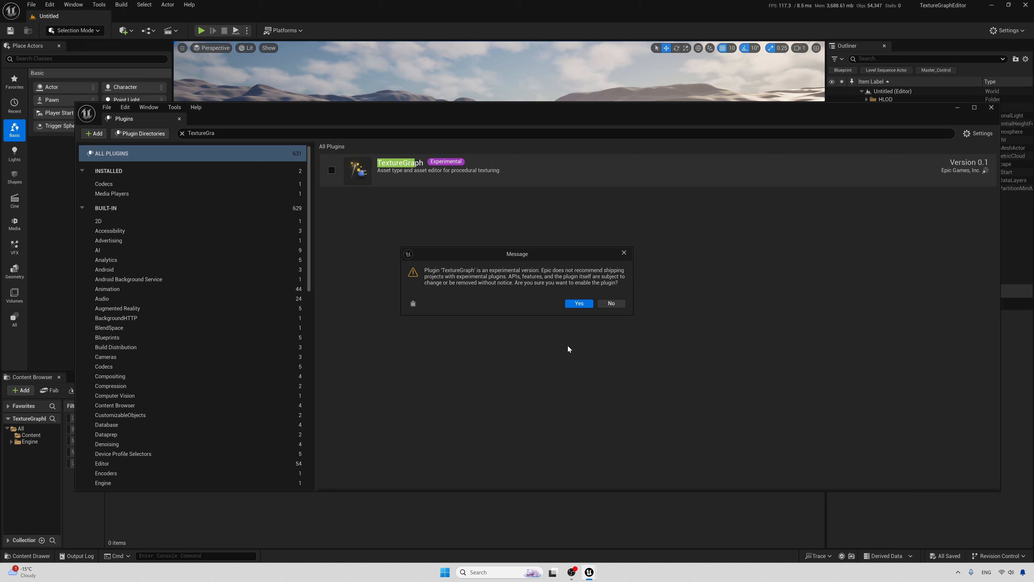
{"action": "left_click", "coordinate": [580, 308]}
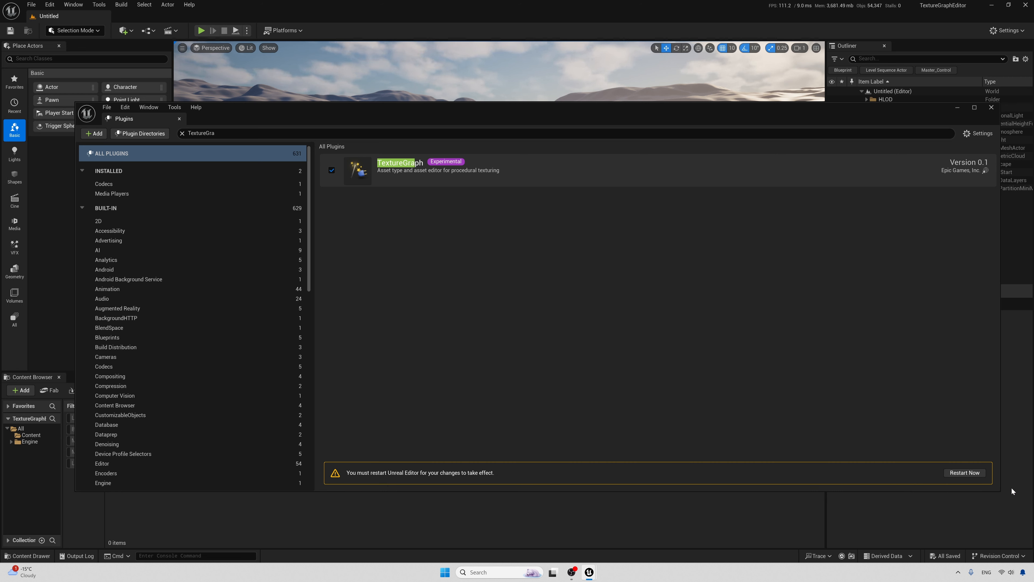
{"action": "left_click", "coordinate": [966, 474]}
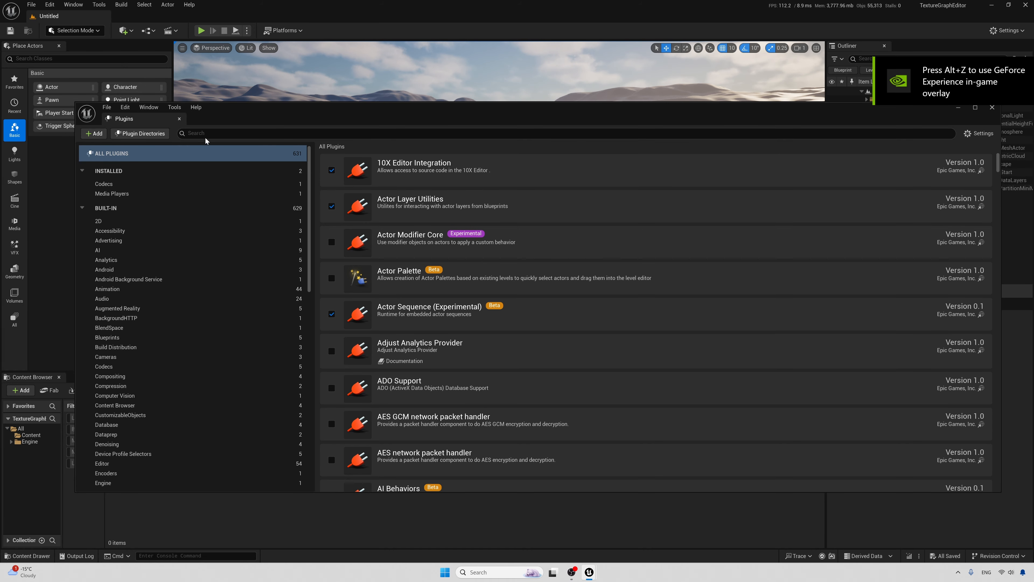
Search the plugins for "texturegra" to check whether TextureGraph is enabled, and close the plugin window.
{"action": "type", "text": "texure"}
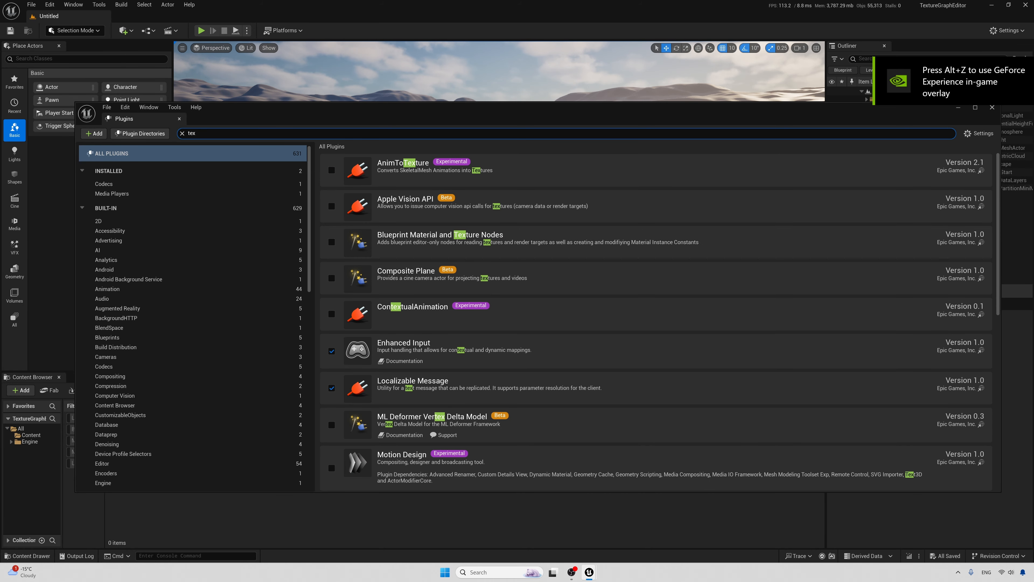
{"action": "key", "text": "BackSpace"}
{"action": "key", "text": "BackSpace"}
{"action": "key", "text": "BackSpace"}
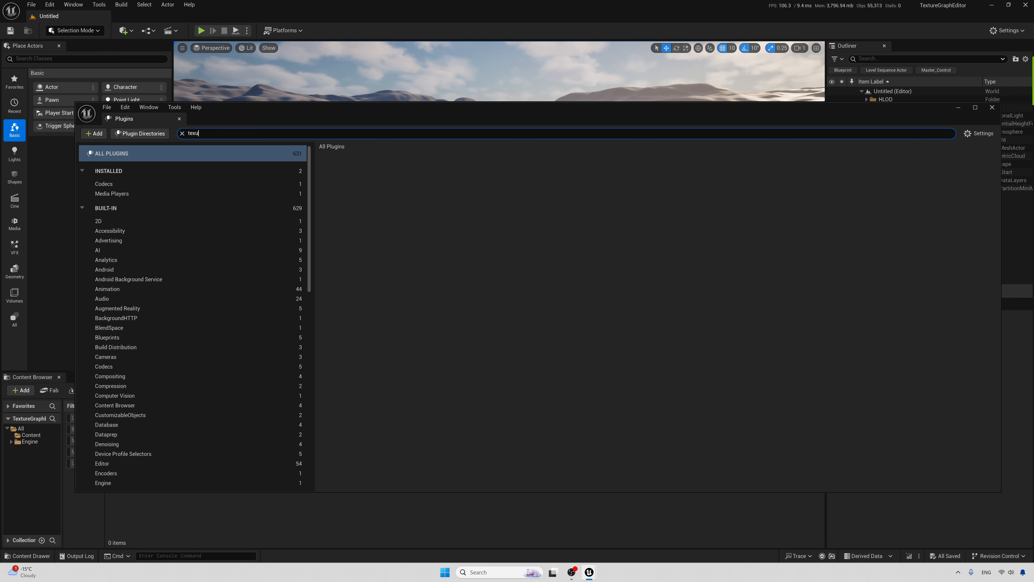
{"action": "type", "text": "ture"}
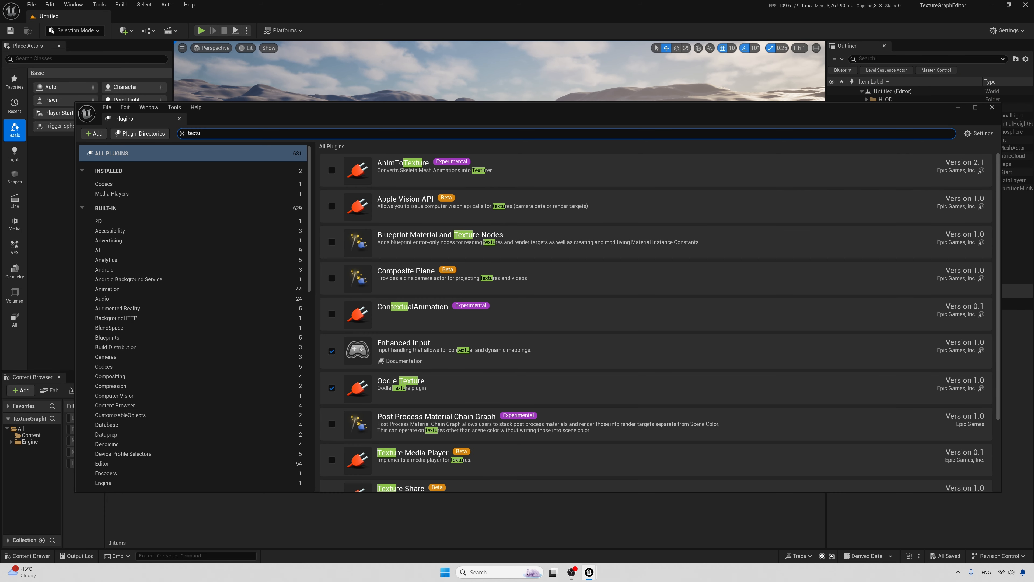
{"action": "type", "text": "gra"}
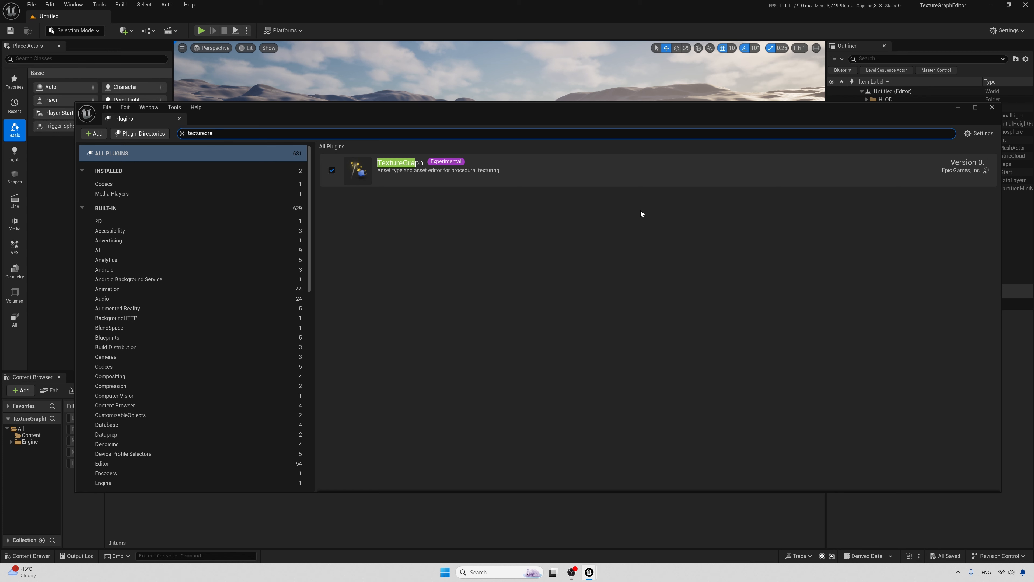
{"action": "left_click", "coordinate": [993, 109]}
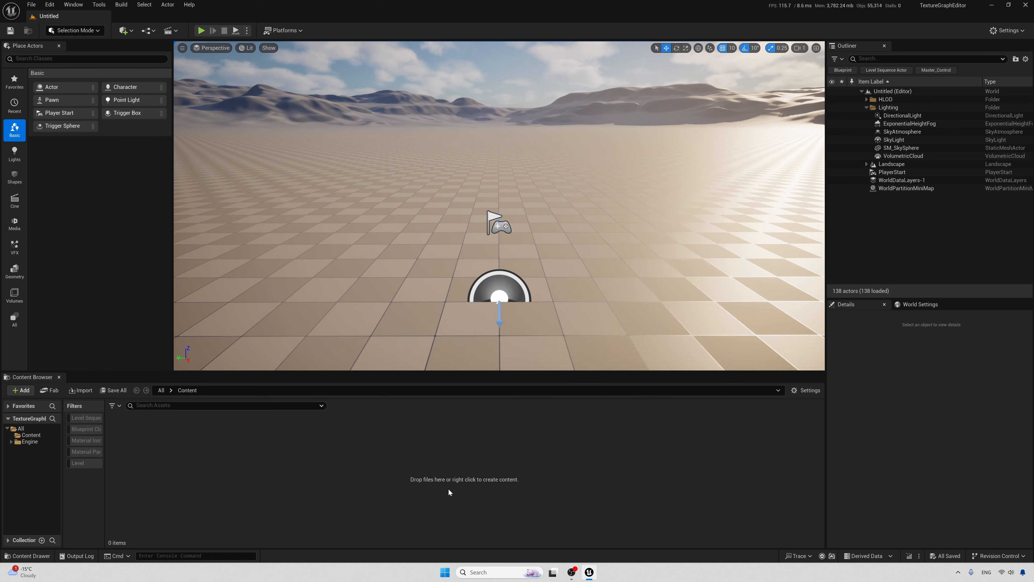
Create two folders named Textures and Materials in the project's Content folder.
{"action": "right_click", "coordinate": [228, 483]}
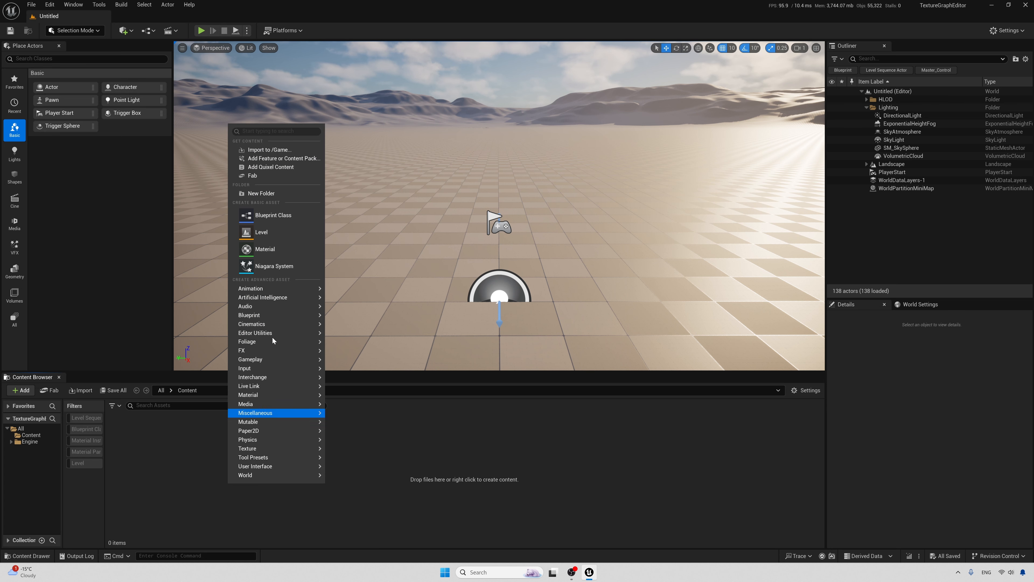
{"action": "left_click", "coordinate": [292, 196]}
{"action": "type", "text": "Tex"}
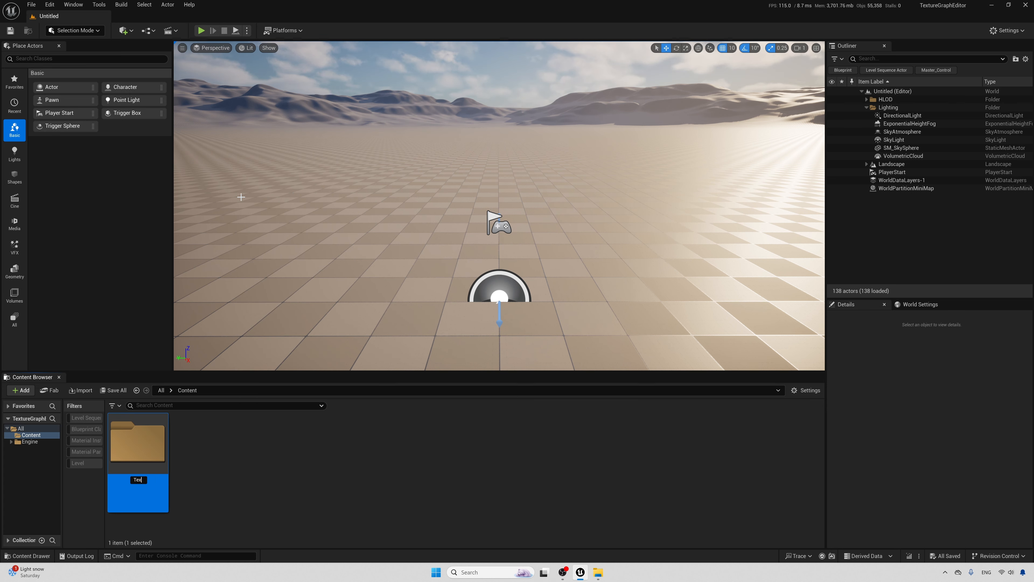
{"action": "type", "text": "tures"}
{"action": "key", "text": "Return"}
{"action": "right_click", "coordinate": [216, 457]}
{"action": "left_click", "coordinate": [261, 200]}
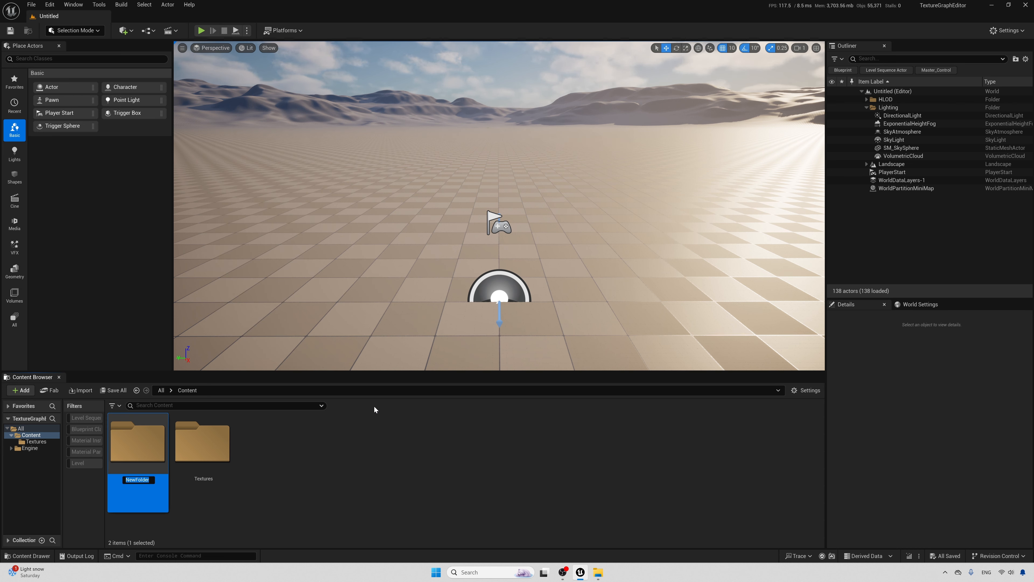
{"action": "type", "text": "Materials"}
{"action": "key", "text": "Return"}
Add two more folders named Blueprints and Maps to the Content folder.
{"action": "right_click", "coordinate": [341, 479]}
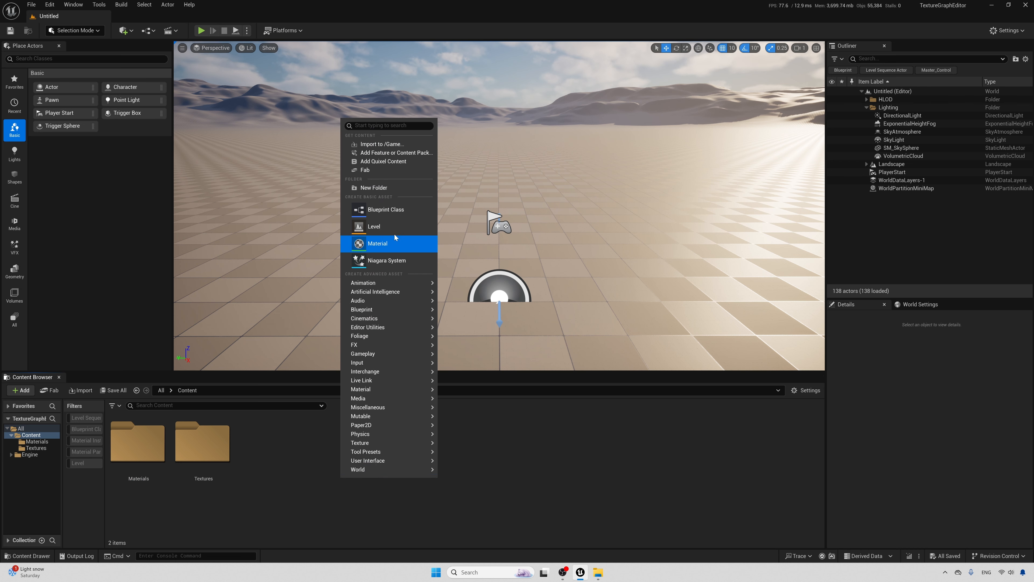
{"action": "left_click", "coordinate": [397, 189]}
{"action": "type", "text": "Blue"}
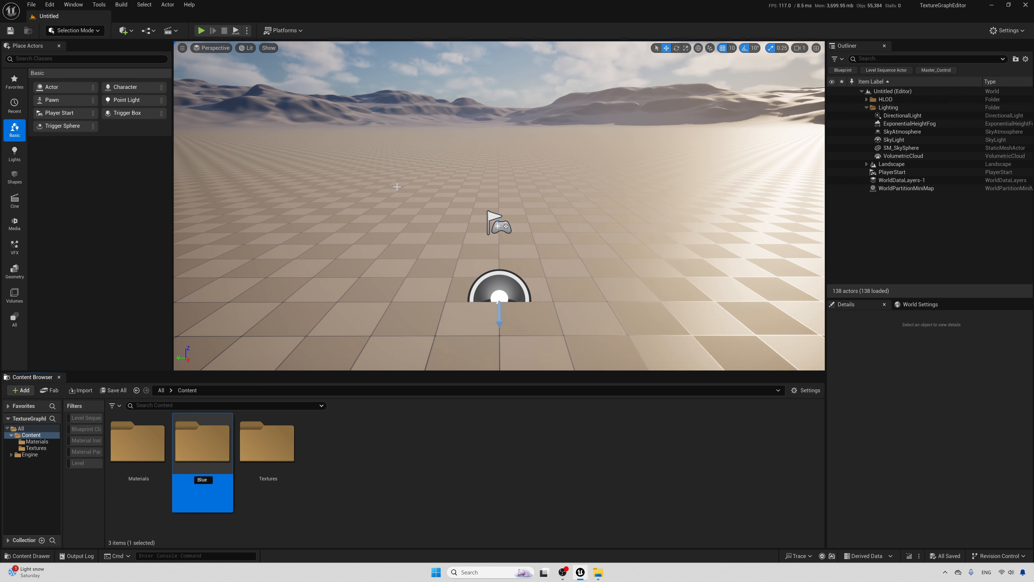
{"action": "type", "text": "prints"}
{"action": "key", "text": "Return"}
{"action": "right_click", "coordinate": [333, 483]}
{"action": "left_click", "coordinate": [393, 188]}
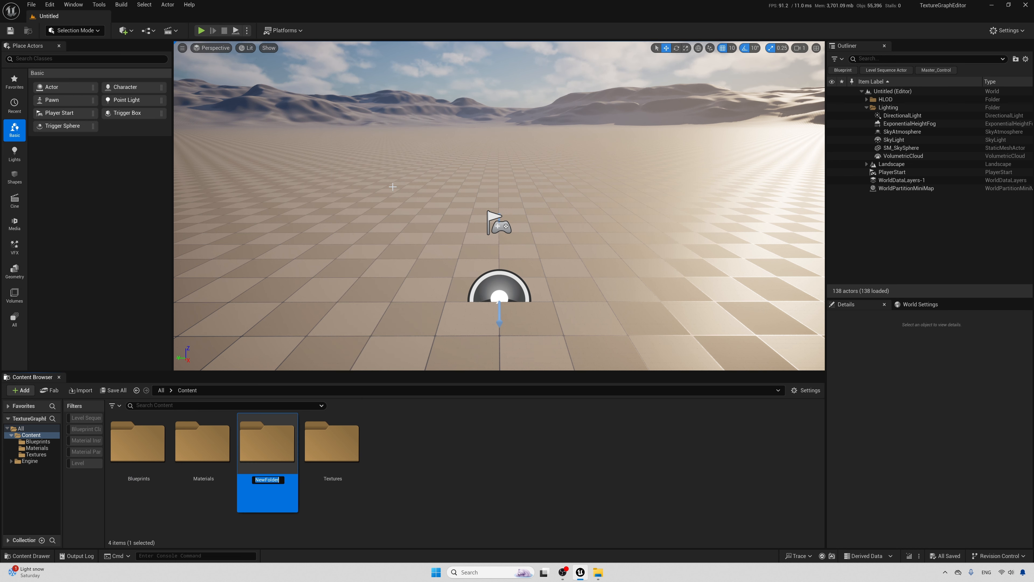
{"action": "type", "text": "Maps"}
{"action": "key", "text": "Return"}
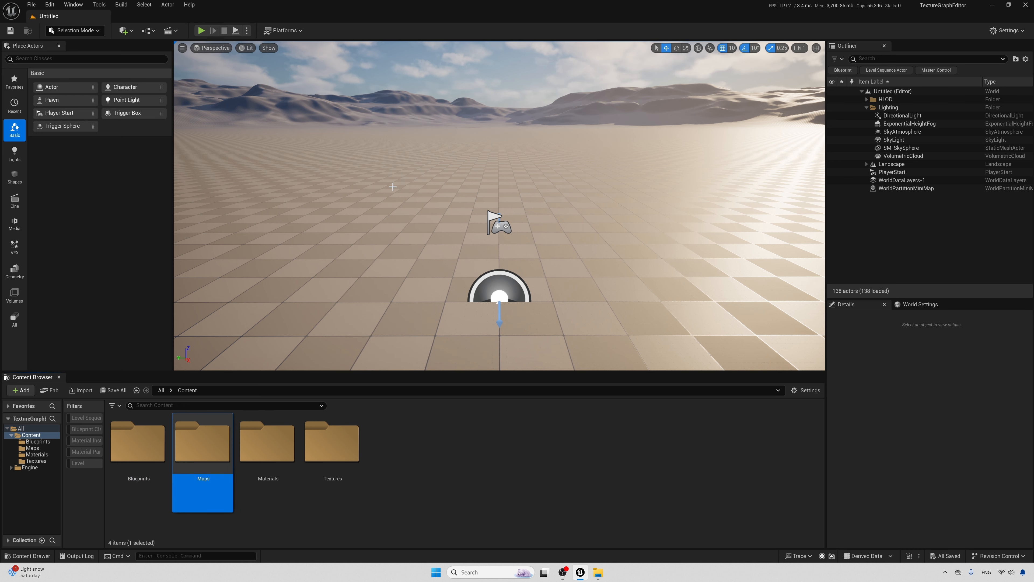
{"action": "left_click", "coordinate": [437, 483]}
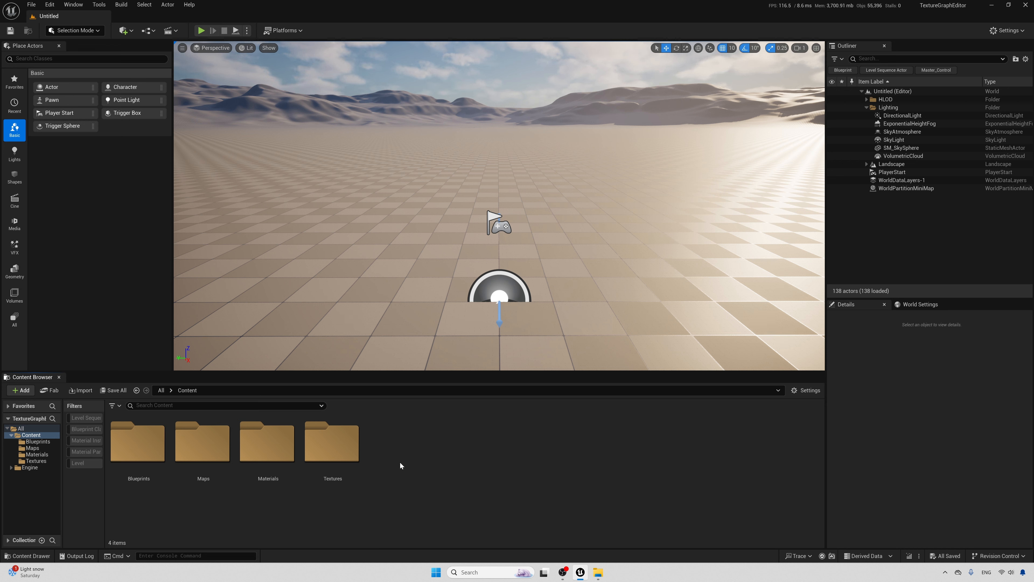
Create a new level from the Basic template.
{"action": "left_click", "coordinate": [31, 5]}
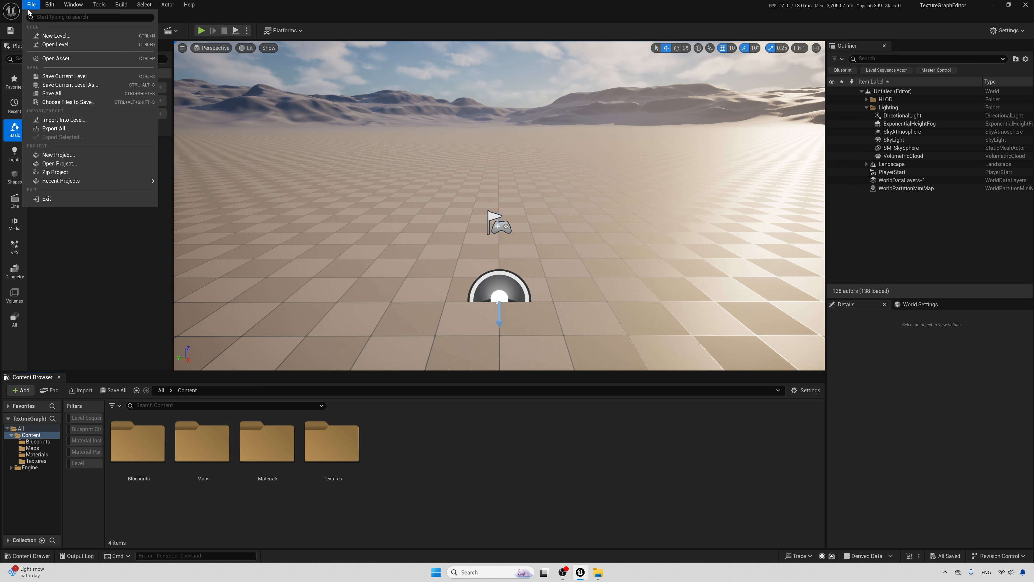
{"action": "left_click", "coordinate": [57, 36]}
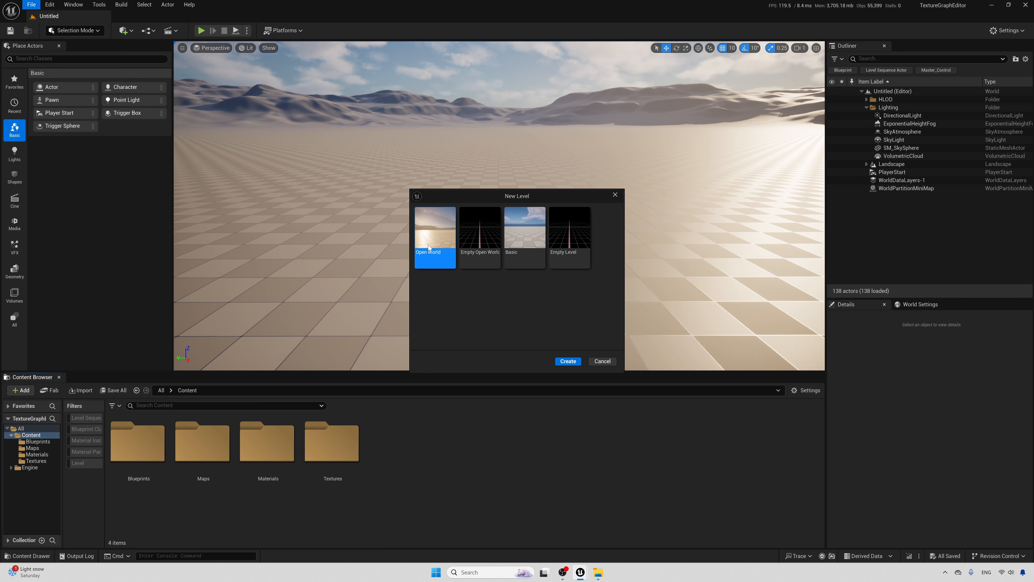
{"action": "left_click", "coordinate": [527, 255]}
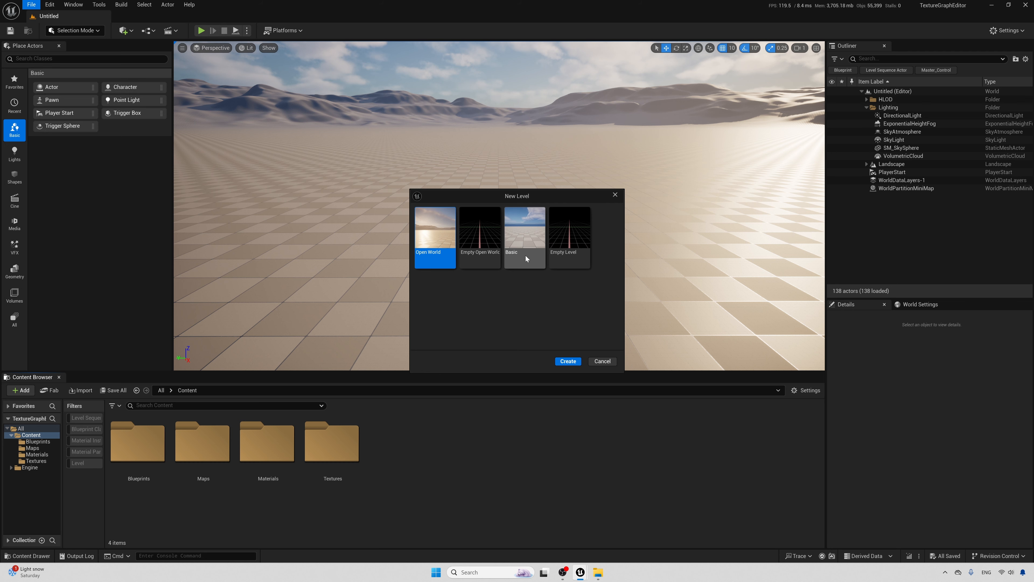
{"action": "left_click", "coordinate": [568, 362]}
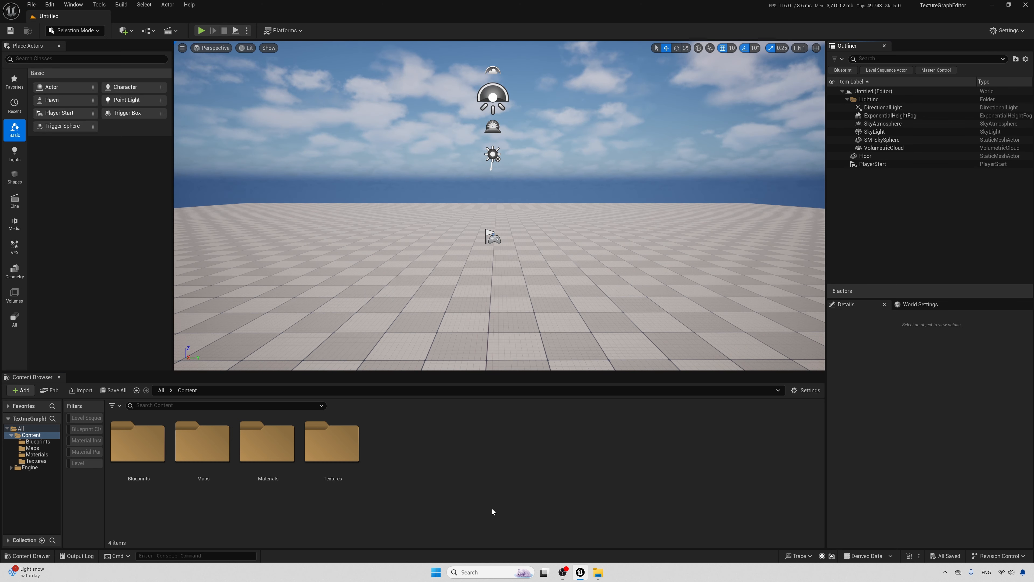
Save the current level as TestMap in the Maps folder.
{"action": "left_click", "coordinate": [31, 5]}
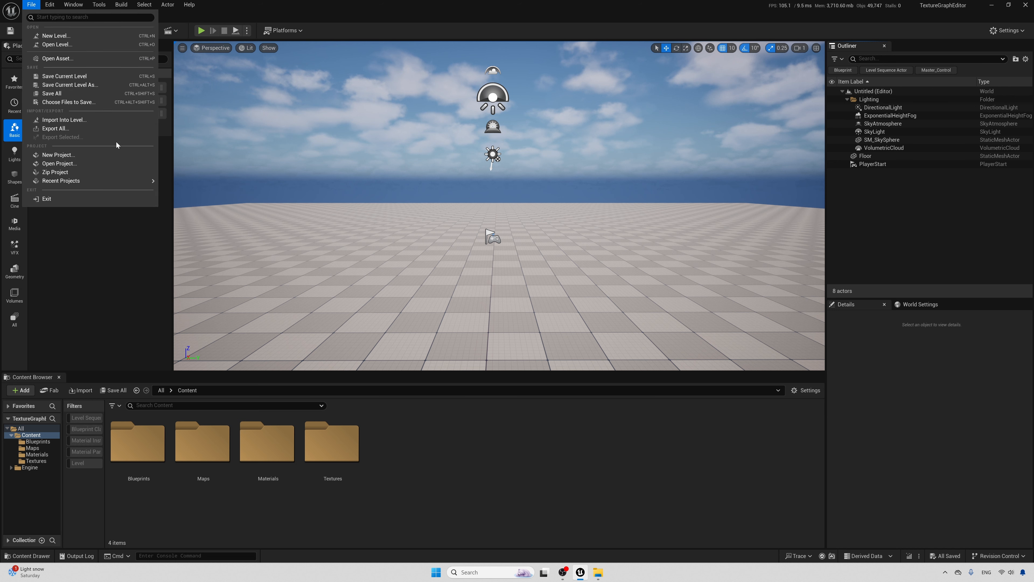
{"action": "left_click", "coordinate": [93, 85]}
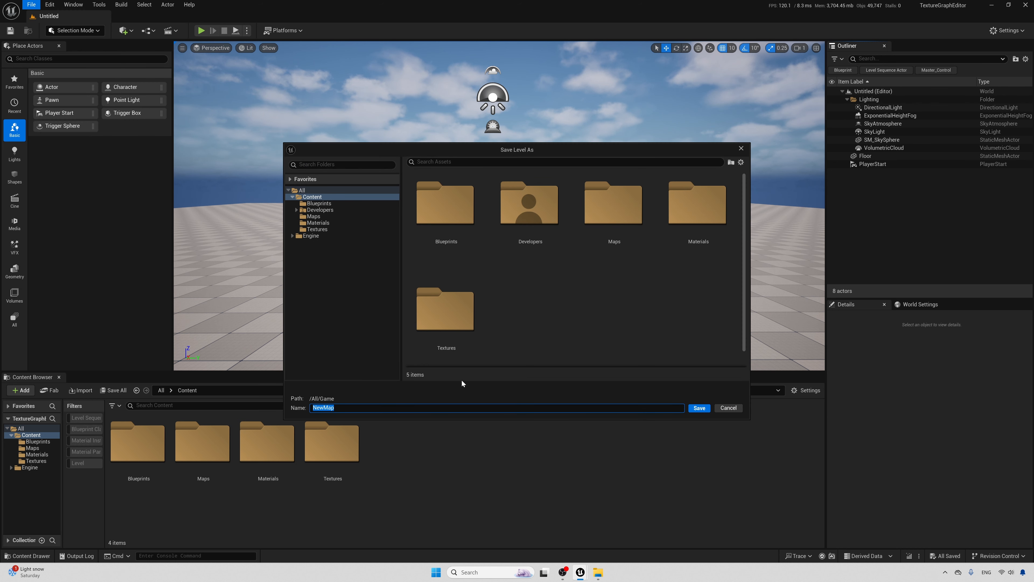
{"action": "double_click", "coordinate": [623, 225]}
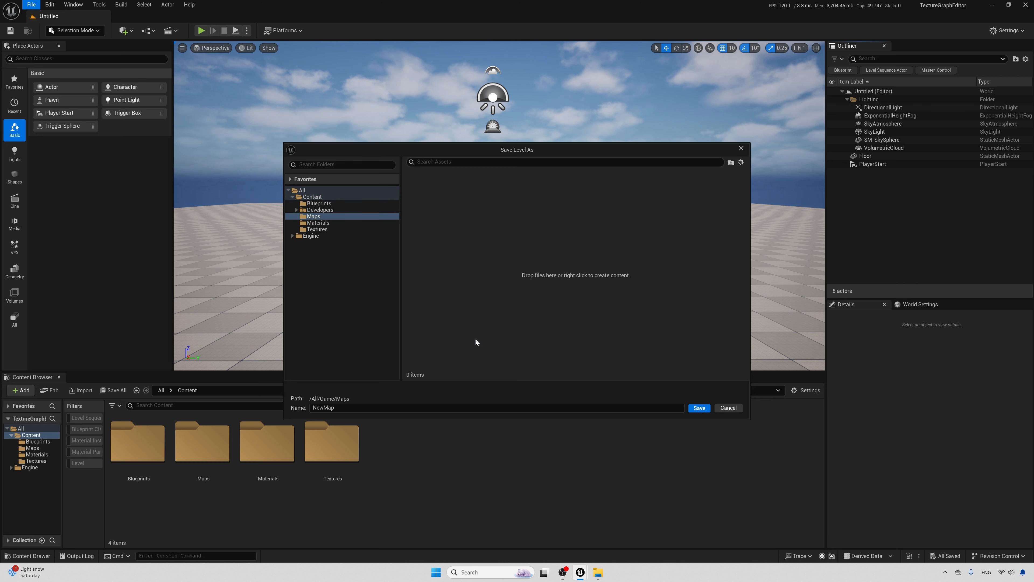
{"action": "left_click", "coordinate": [371, 407]}
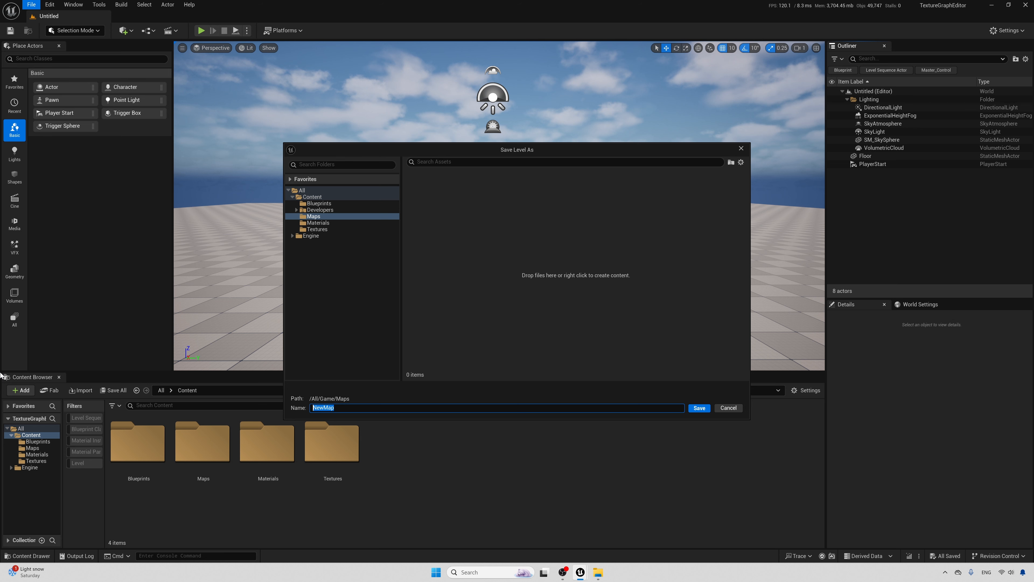
{"action": "type", "text": "TestMap"}
{"action": "left_click", "coordinate": [698, 409]}
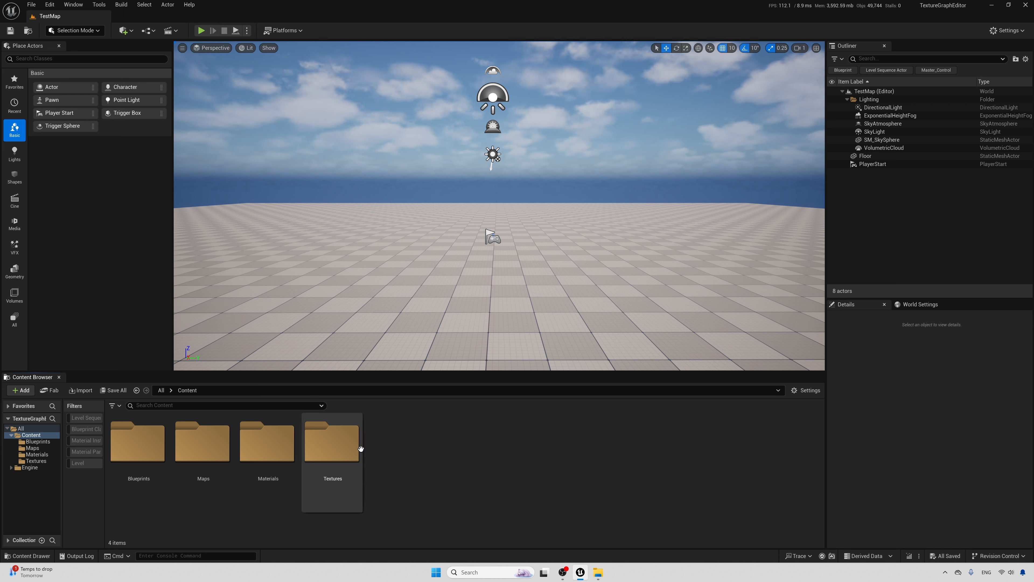
Create a Texture Graph asset named TG_Test in the Textures folder.
{"action": "double_click", "coordinate": [344, 462]}
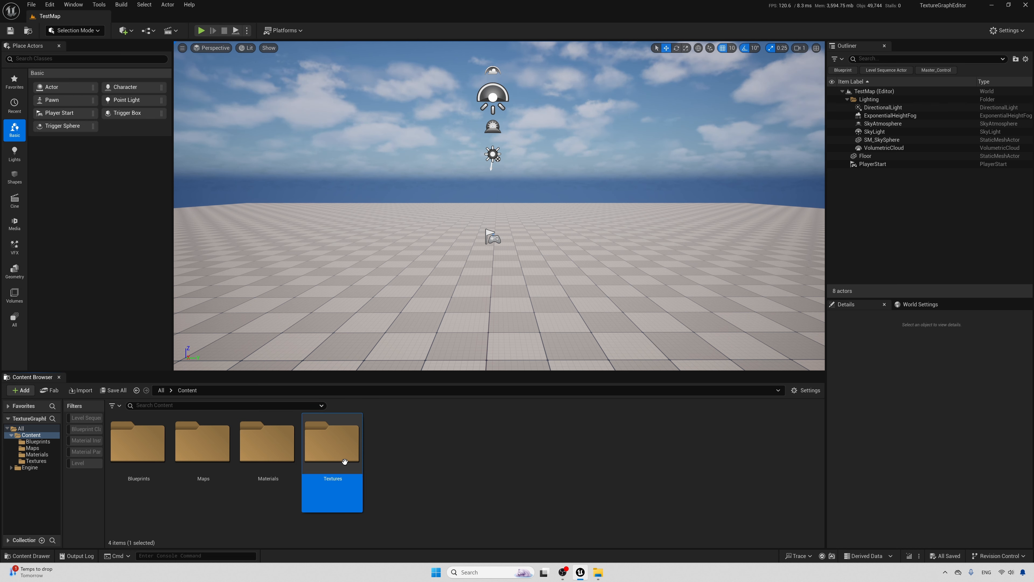
{"action": "right_click", "coordinate": [352, 486]}
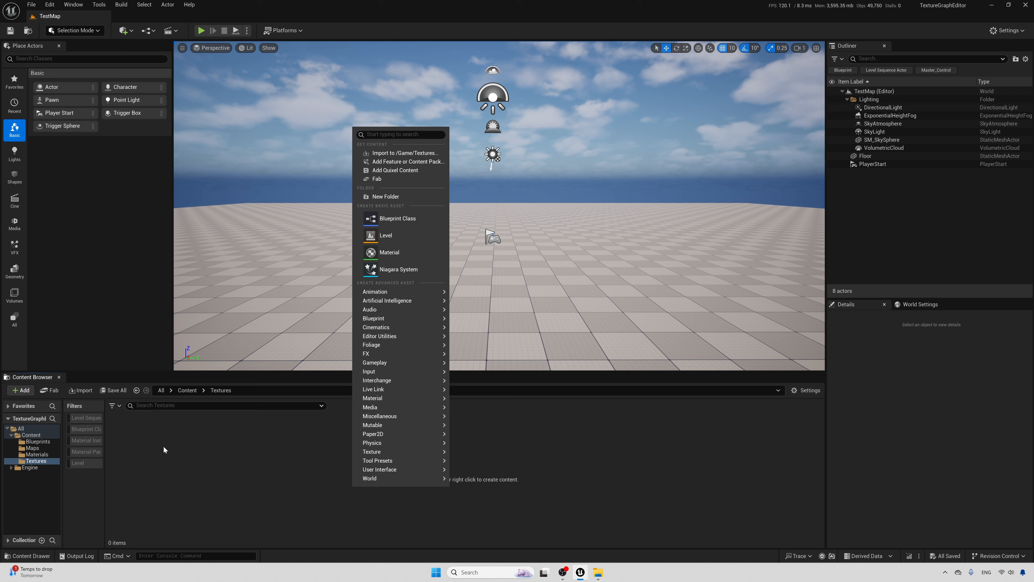
{"action": "left_click", "coordinate": [25, 392]}
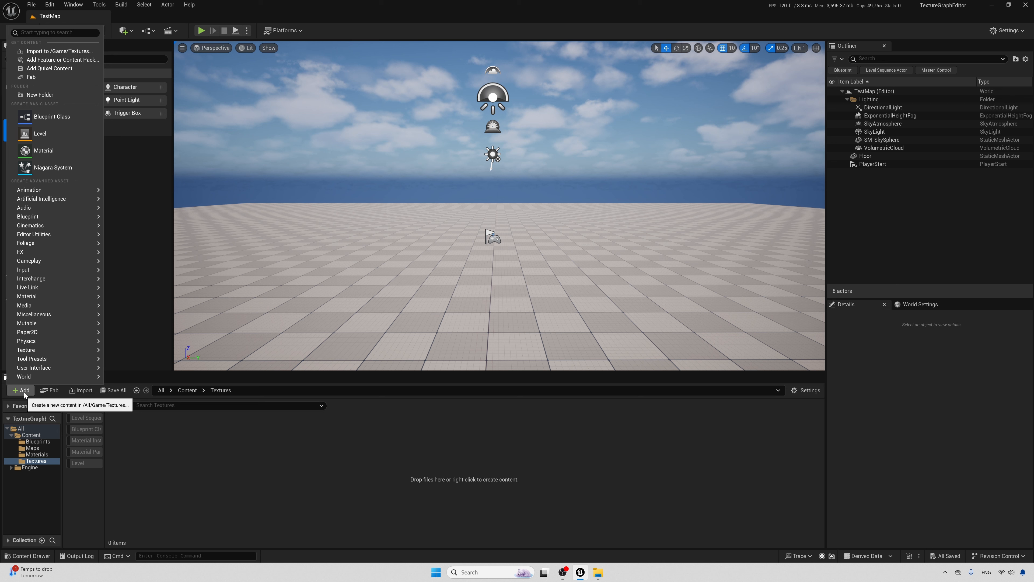
{"action": "mouse_move", "coordinate": [32, 352]}
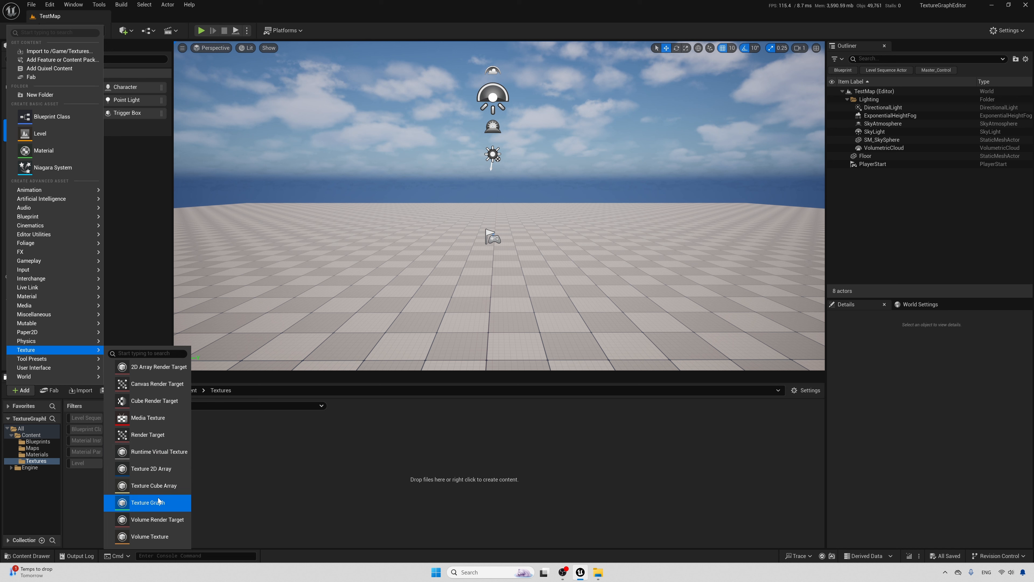
{"action": "left_click", "coordinate": [171, 507]}
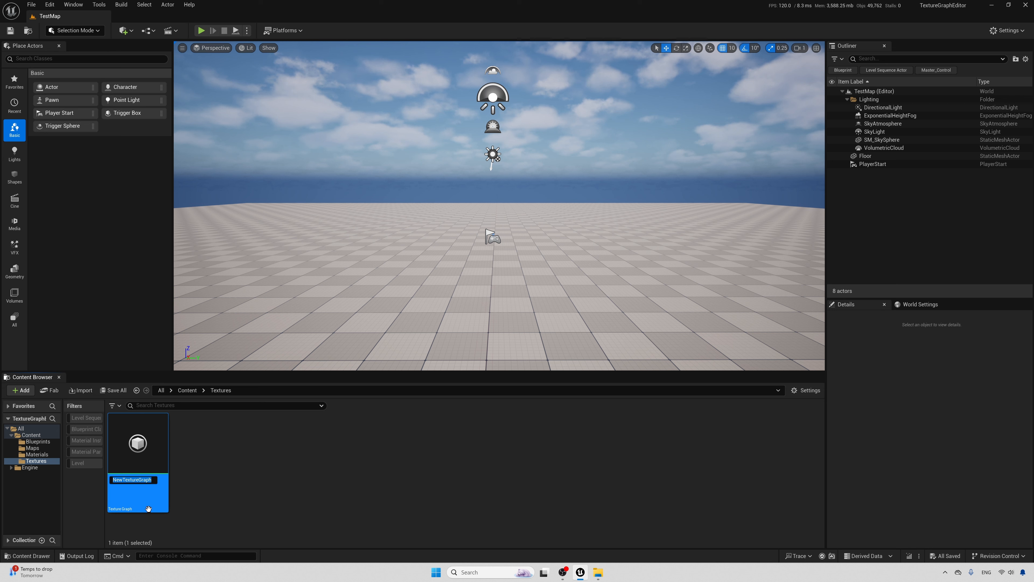
{"action": "type", "text": "TG_"}
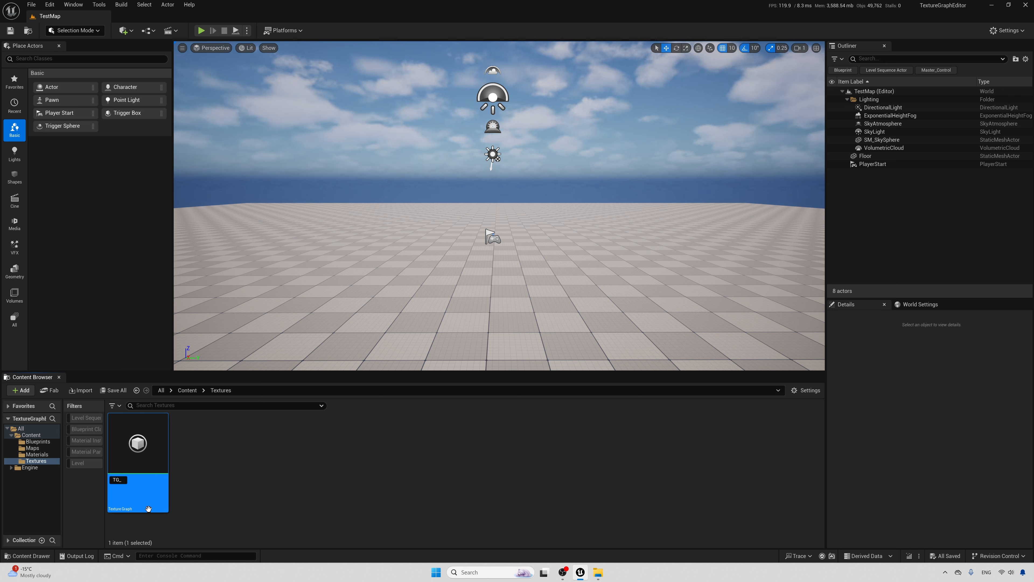
{"action": "type", "text": "Tedst"}
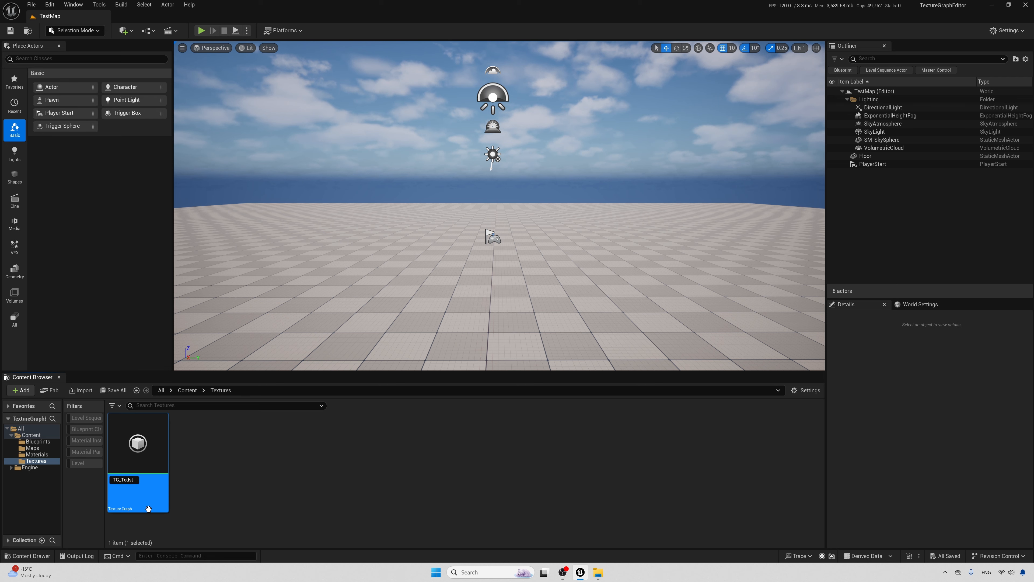
{"action": "key", "text": "BackSpace"}
{"action": "key", "text": "BackSpace"}
{"action": "key", "text": "BackSpace"}
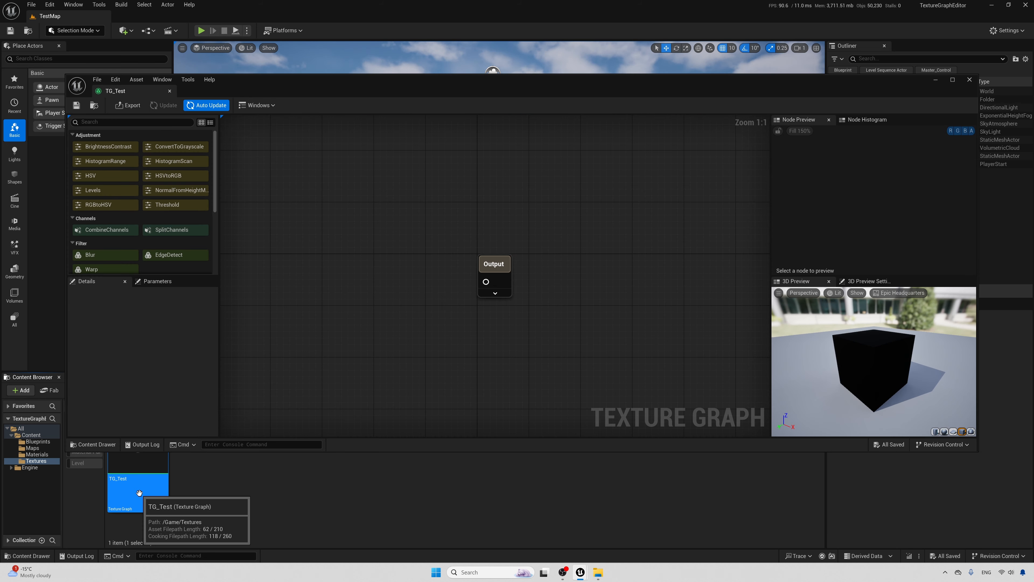
{"action": "left_click", "coordinate": [969, 80]}
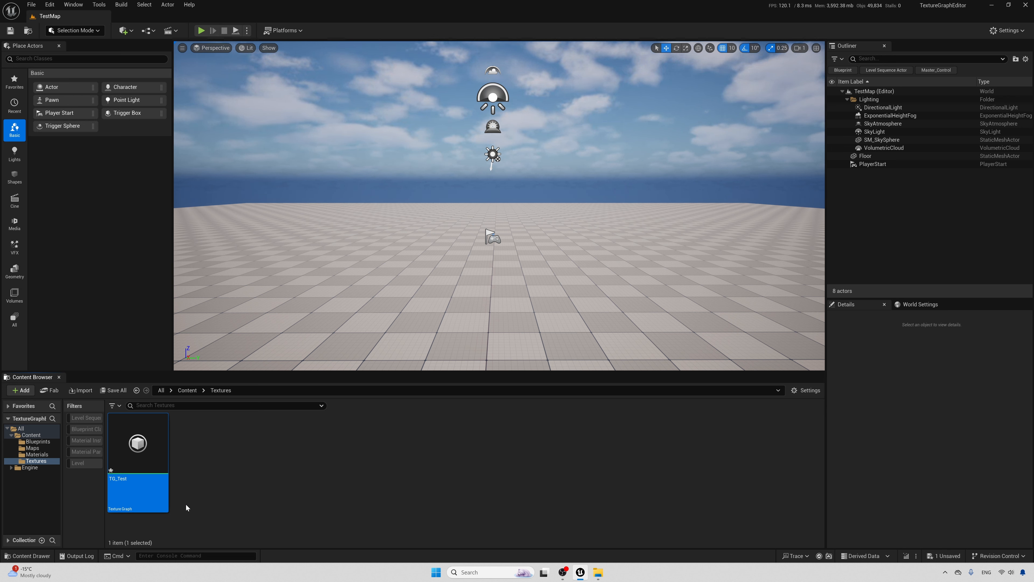
Open the TG_Test texture graph from the Textures folder and view the Output node's details.
{"action": "double_click", "coordinate": [139, 493]}
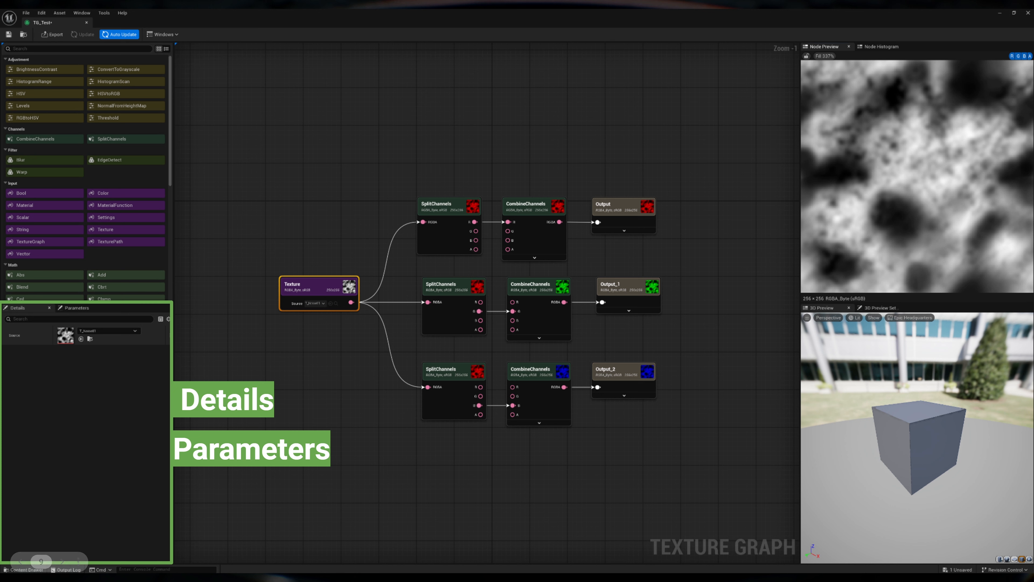
{"action": "key", "text": "Right"}
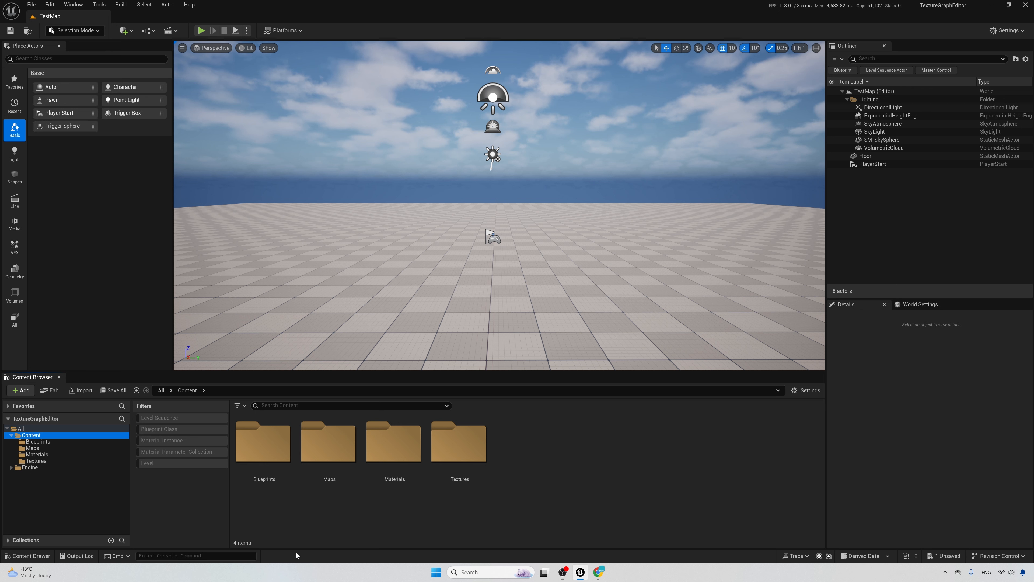
{"action": "double_click", "coordinate": [469, 465]}
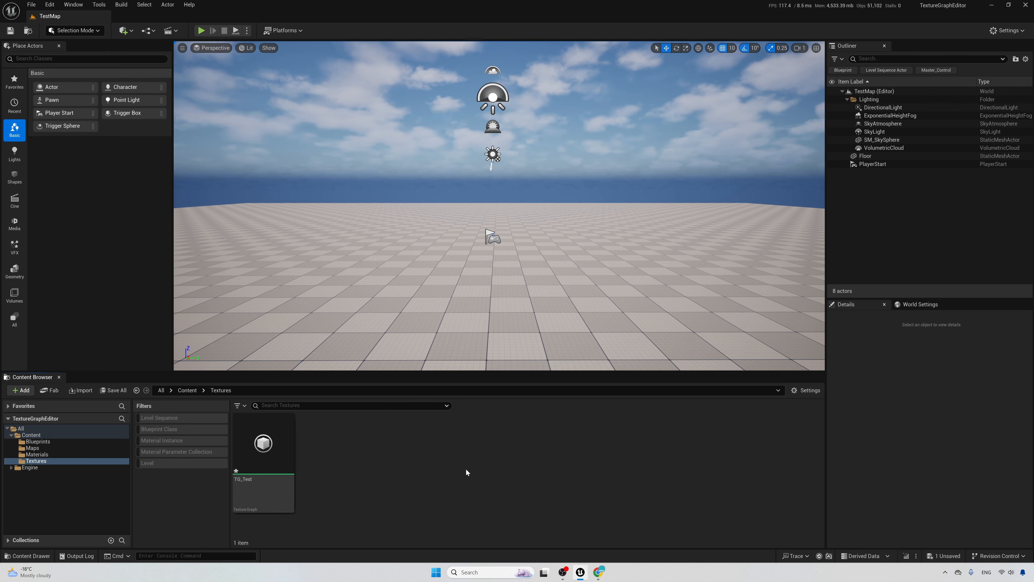
{"action": "double_click", "coordinate": [290, 500]}
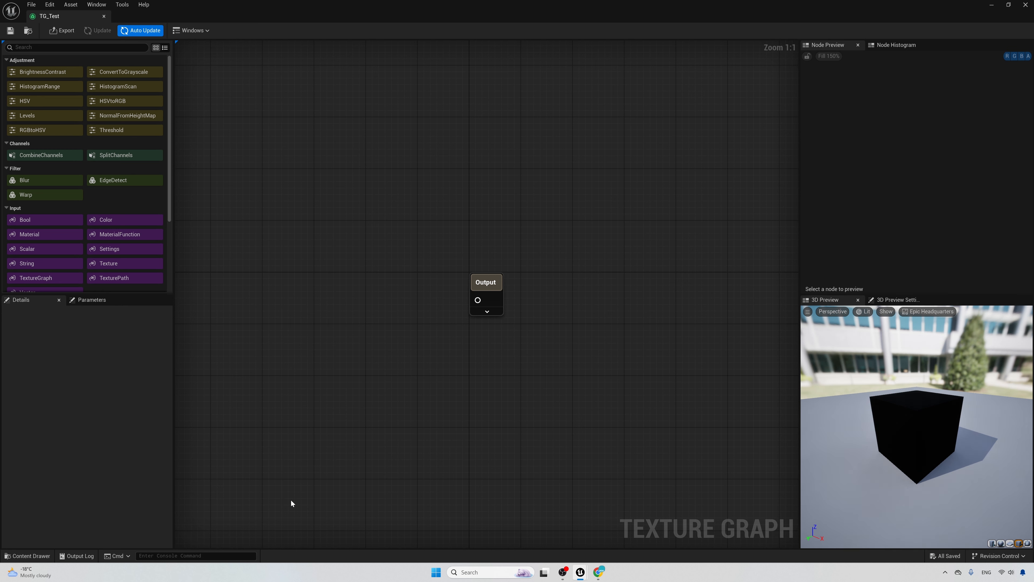
{"action": "left_click", "coordinate": [486, 285]}
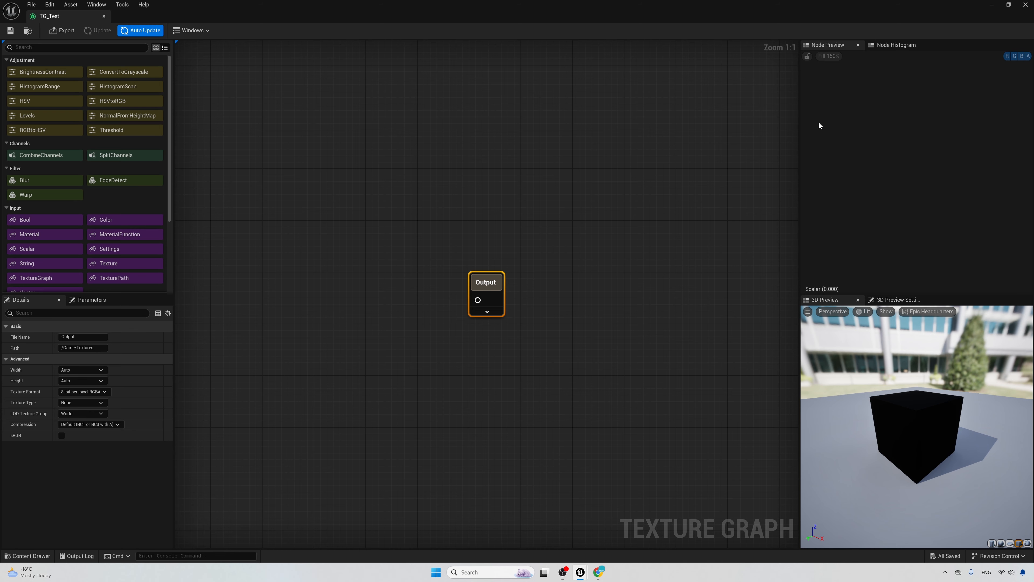
Browse the Quixel Megascans in the Fab library, limited to the Material & Textures category.
{"action": "left_click", "coordinate": [992, 5]}
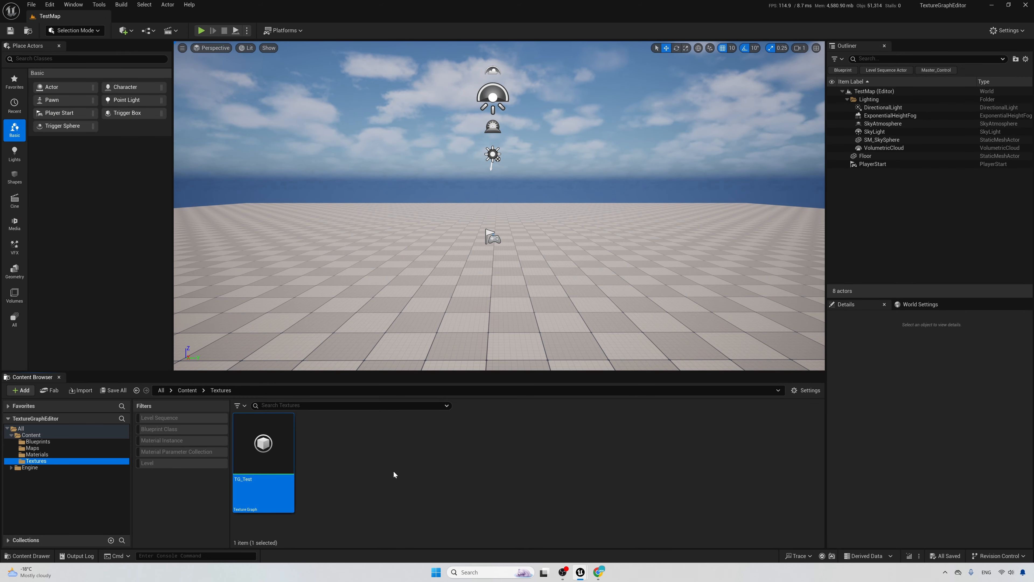
{"action": "right_click", "coordinate": [393, 471]}
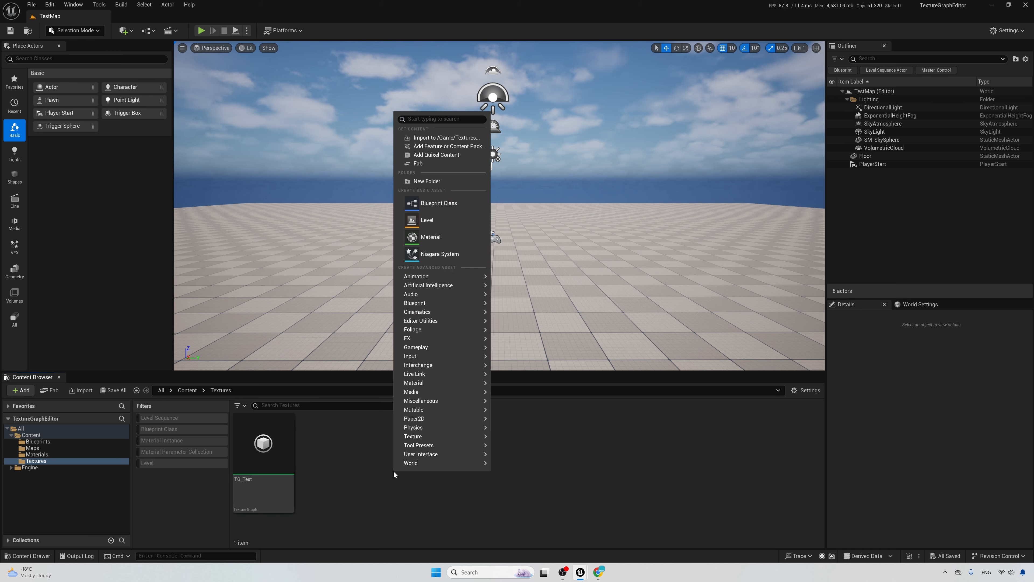
{"action": "left_click", "coordinate": [443, 167]}
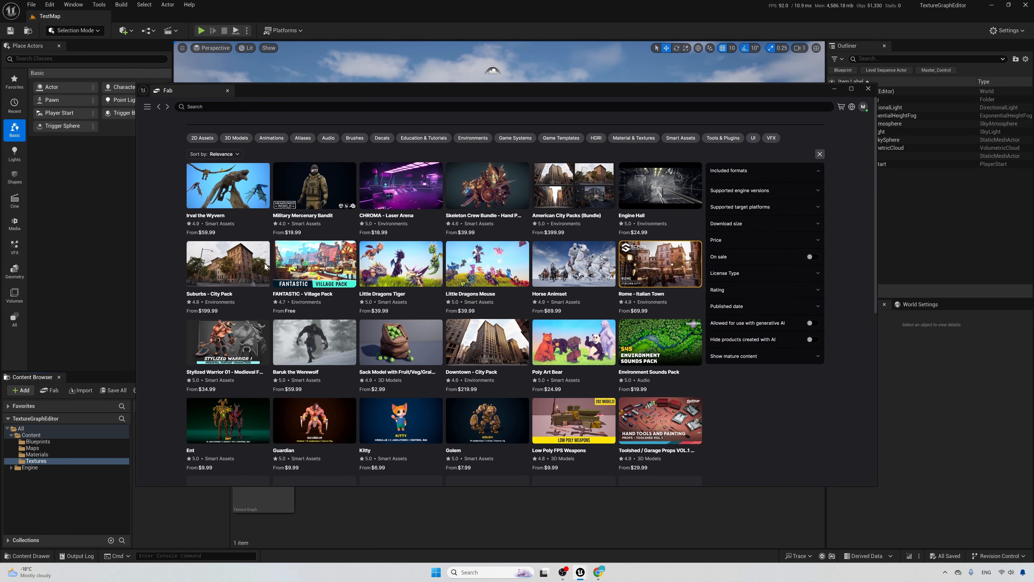
{"action": "left_click", "coordinate": [148, 107]}
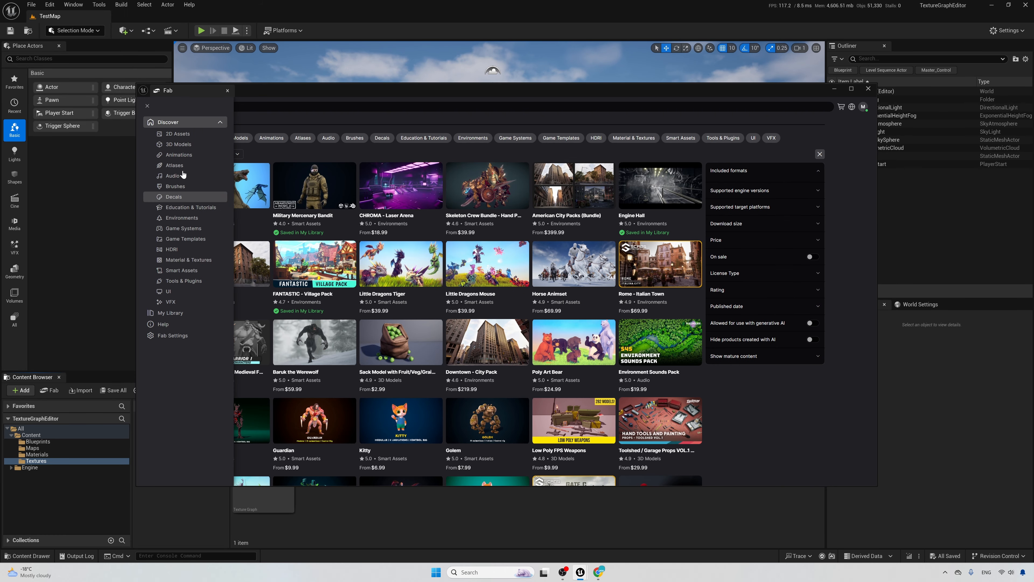
{"action": "left_click", "coordinate": [171, 312]}
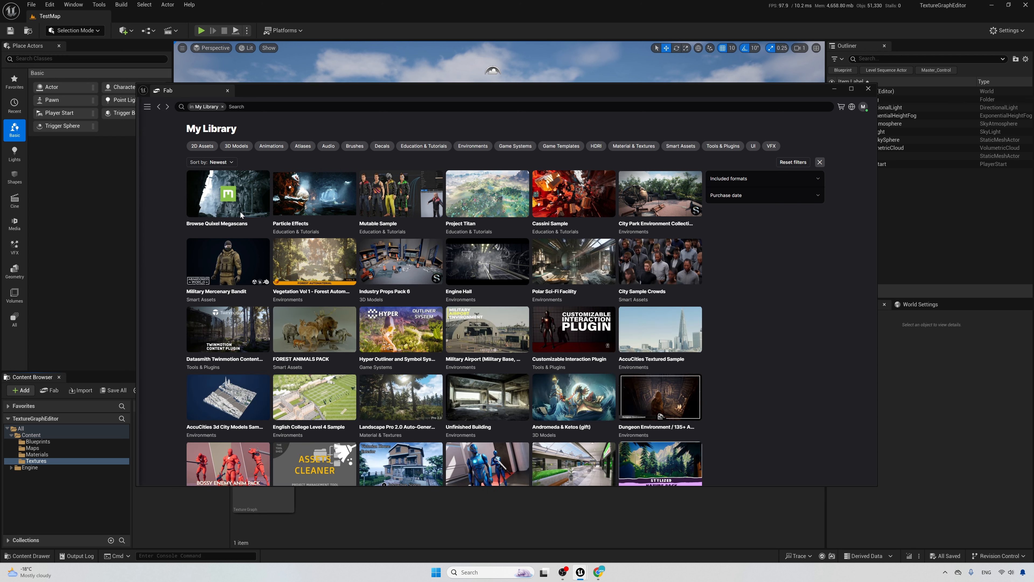
{"action": "left_click", "coordinate": [234, 226]}
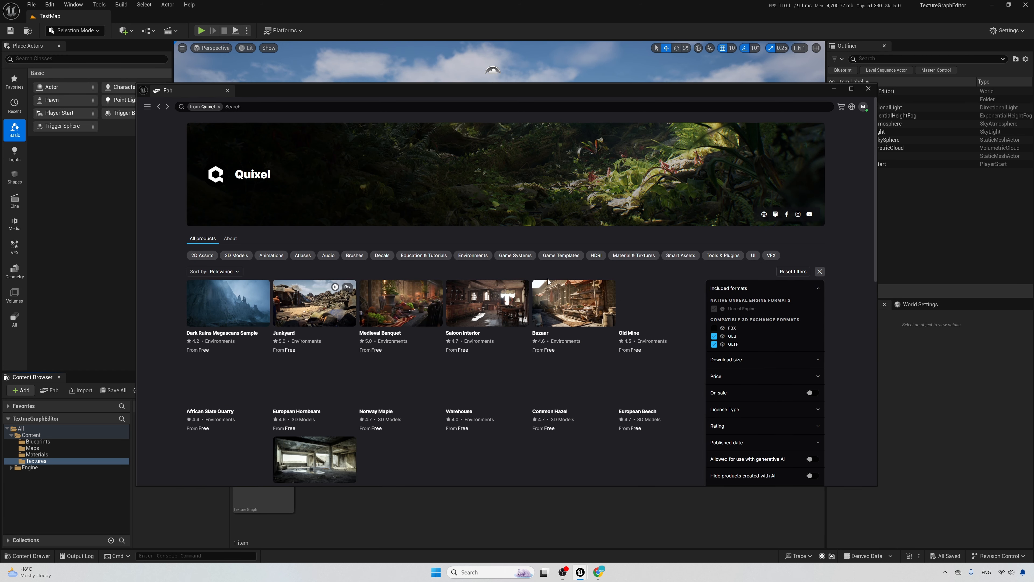
{"action": "left_click", "coordinate": [635, 257]}
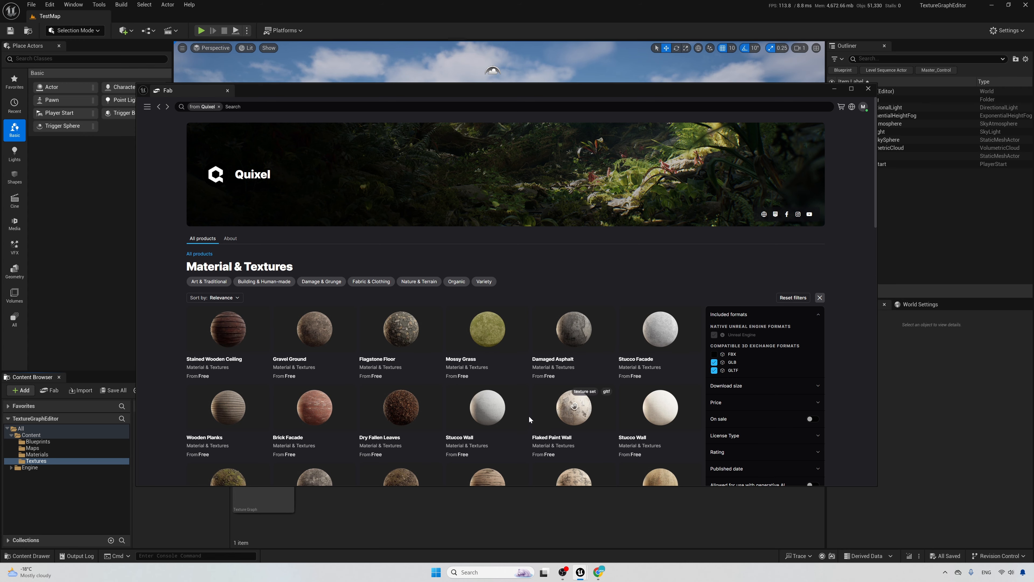
{"action": "scroll", "coordinate": [528, 416], "scroll_direction": "down", "scroll_amount": 1}
{"action": "scroll", "coordinate": [447, 377], "scroll_direction": "down", "scroll_amount": 1}
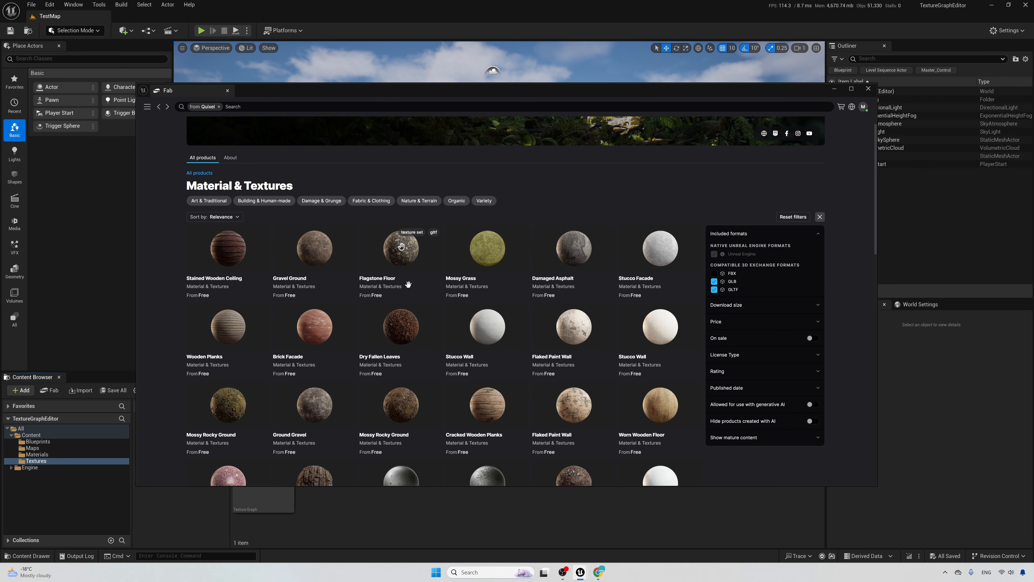
Add the Flagstone Floor material to the project in High quality.
{"action": "left_click", "coordinate": [405, 265]}
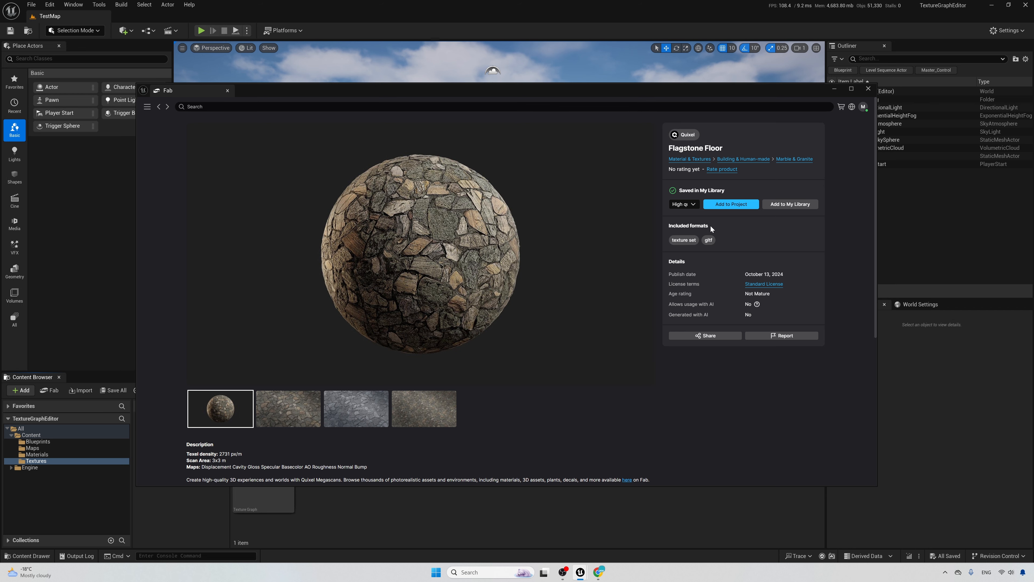
{"action": "left_click", "coordinate": [694, 205]}
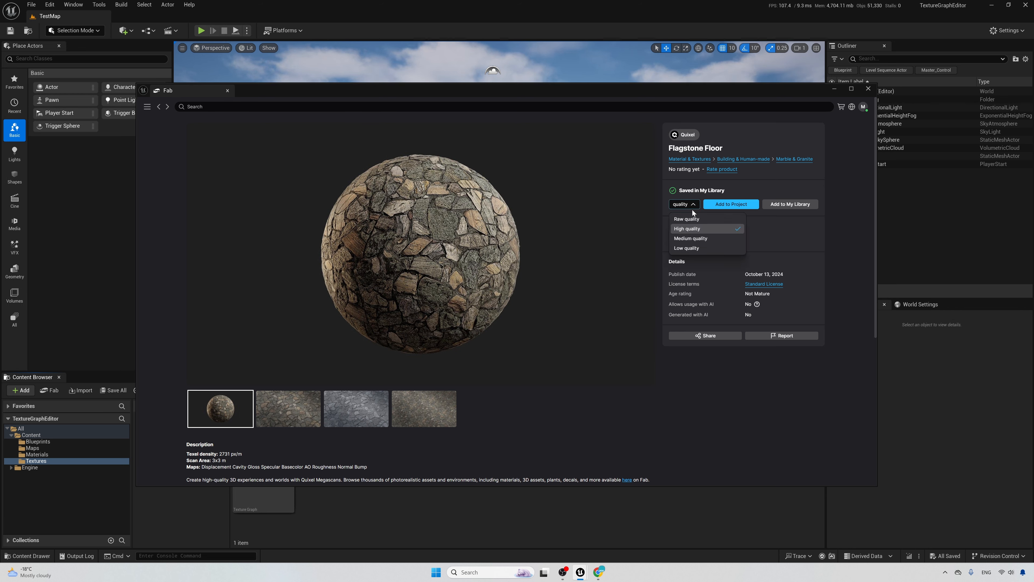
{"action": "left_click", "coordinate": [700, 230]}
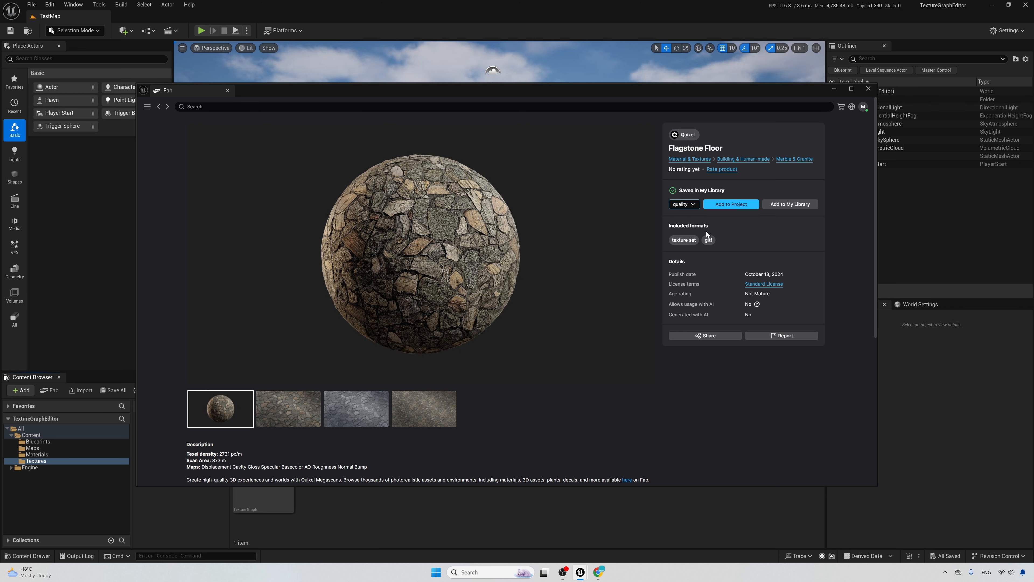
{"action": "left_click", "coordinate": [730, 206]}
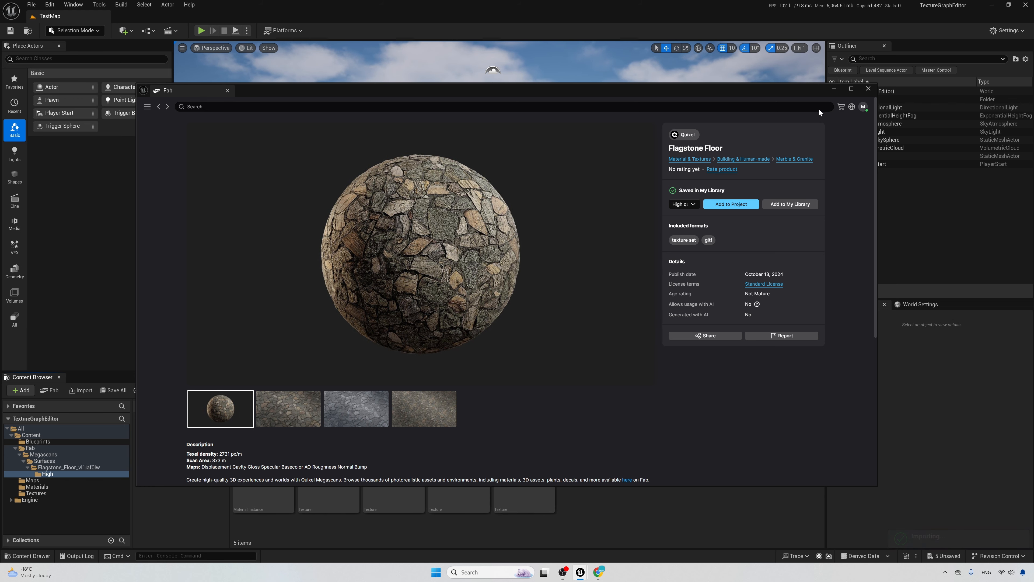
Minimize the Fab window and save all imported assets in the flagstone surface's High folder.
{"action": "left_click", "coordinate": [834, 89]}
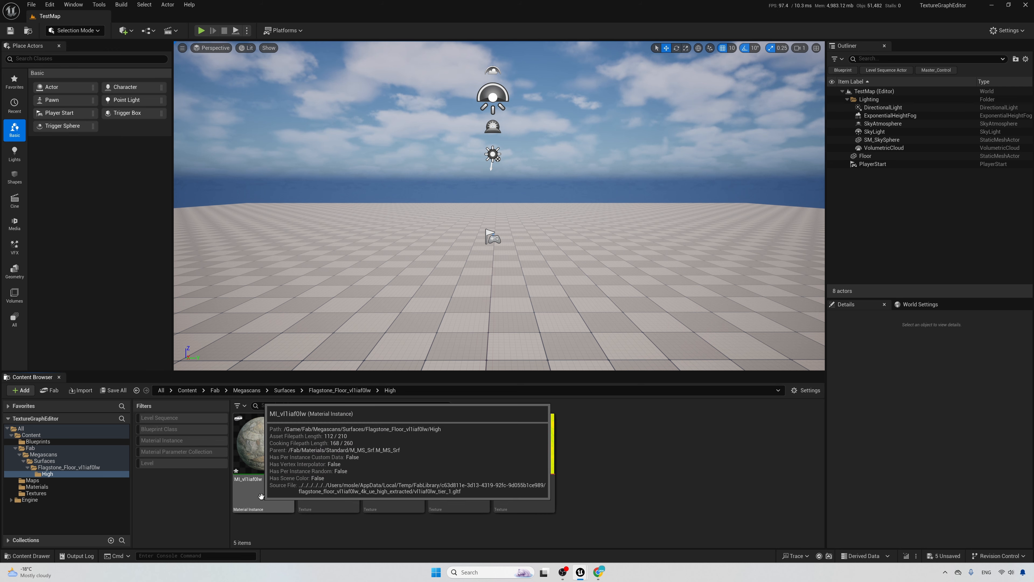
{"action": "right_click", "coordinate": [51, 474]}
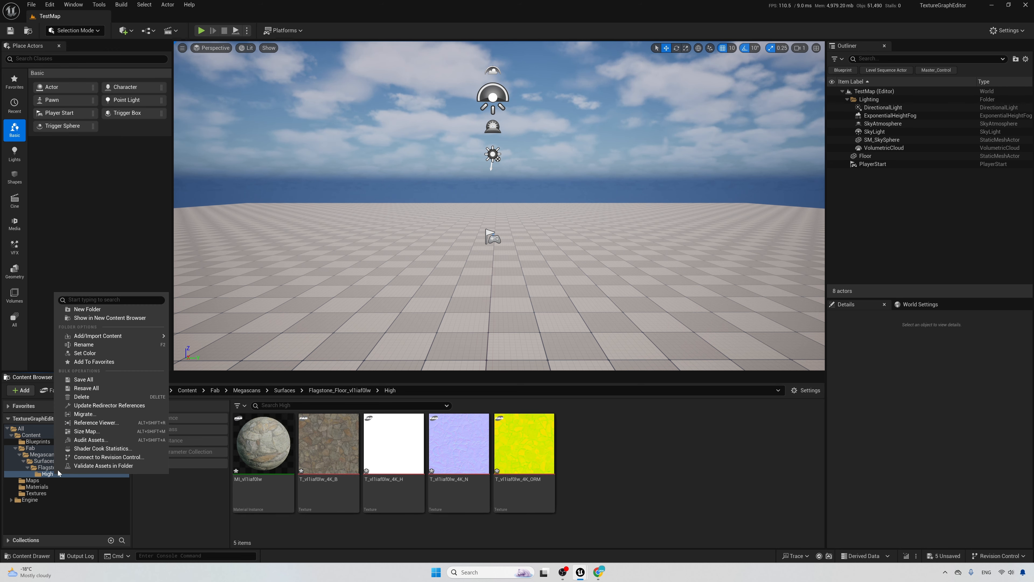
{"action": "left_click", "coordinate": [102, 382]}
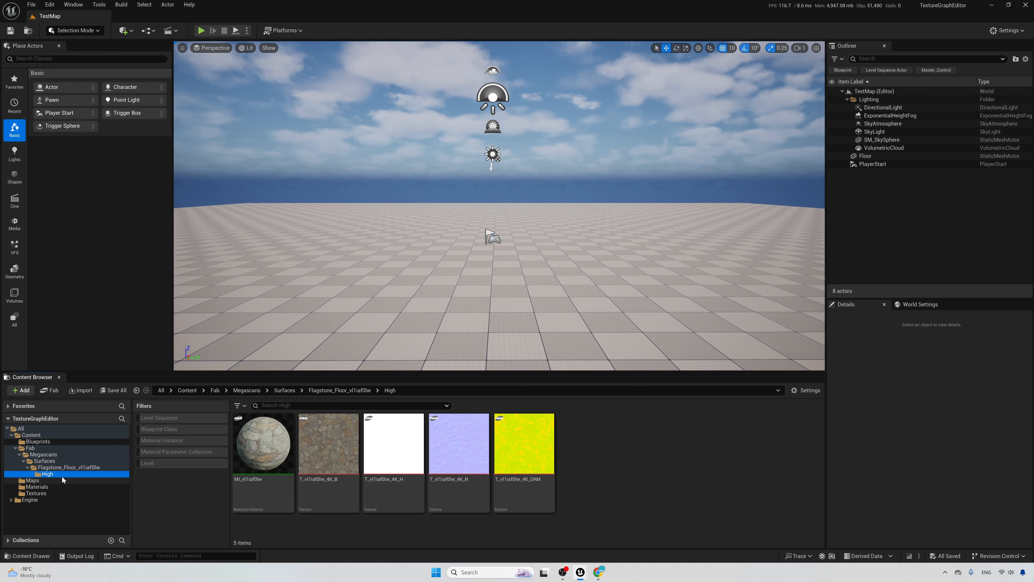
Reopen TG_Test from the Textures folder and shrink its editor into a floating window above the Content Browser assets.
{"action": "left_click", "coordinate": [72, 493]}
{"action": "double_click", "coordinate": [275, 498]}
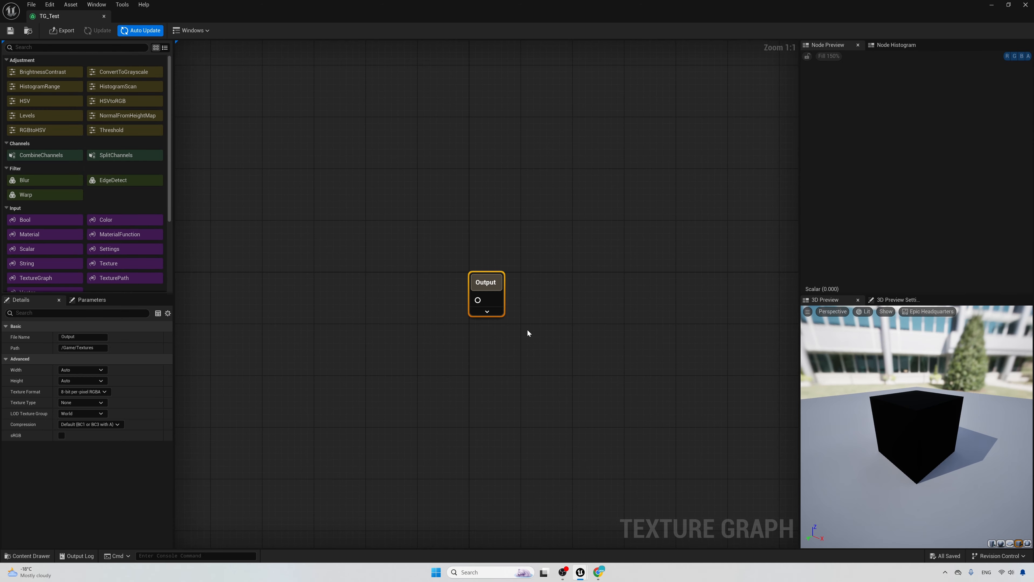
{"action": "double_click", "coordinate": [661, 13]}
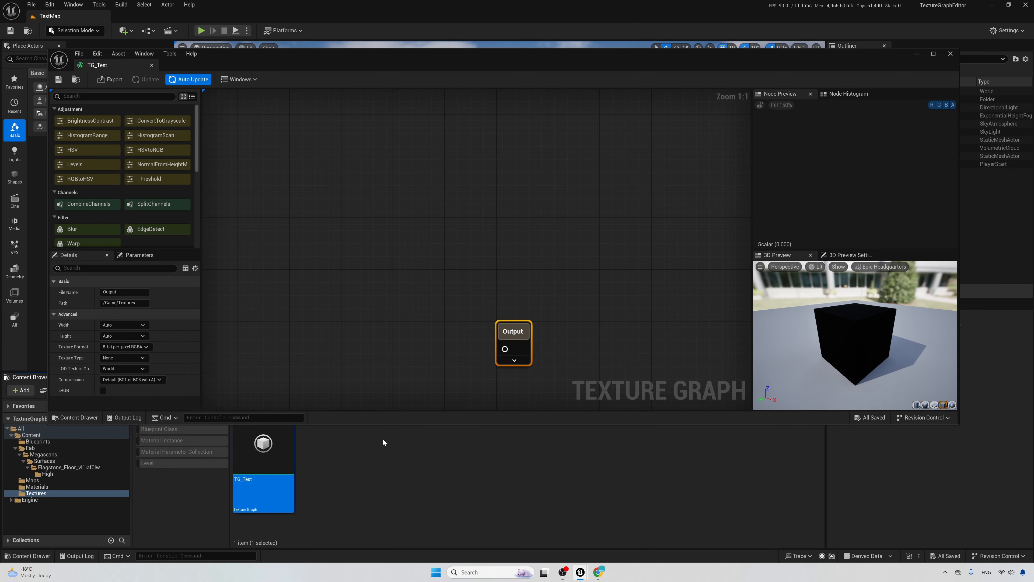
{"action": "left_click_drag", "start_coordinate": [437, 60], "coordinate": [444, 39]}
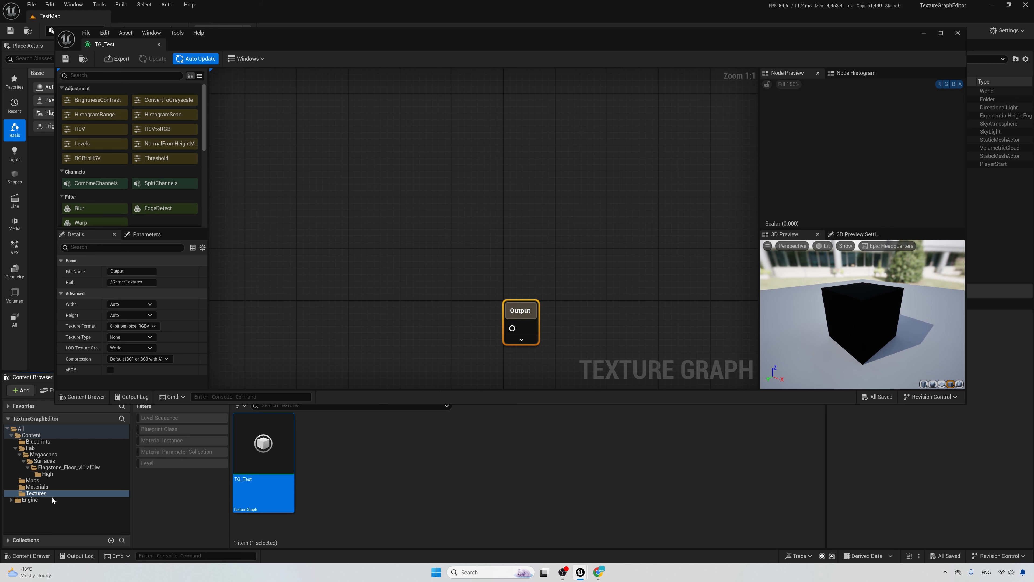
Add the flagstone base color texture T_vl1iaf0lw_4K_B from the High folder to the graph as a Texture node beside Output.
{"action": "left_click", "coordinate": [52, 475]}
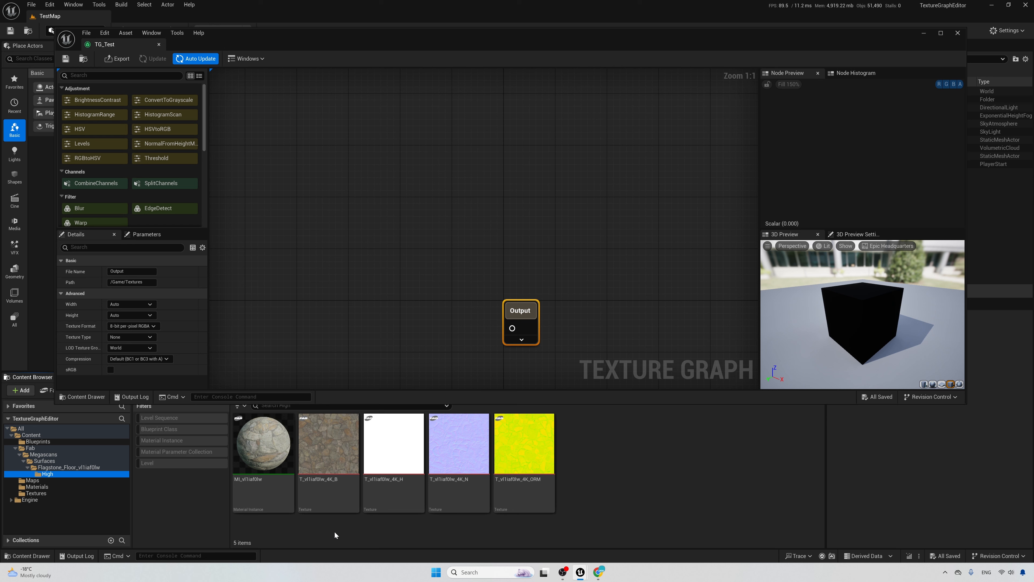
{"action": "mouse_move", "coordinate": [329, 493]}
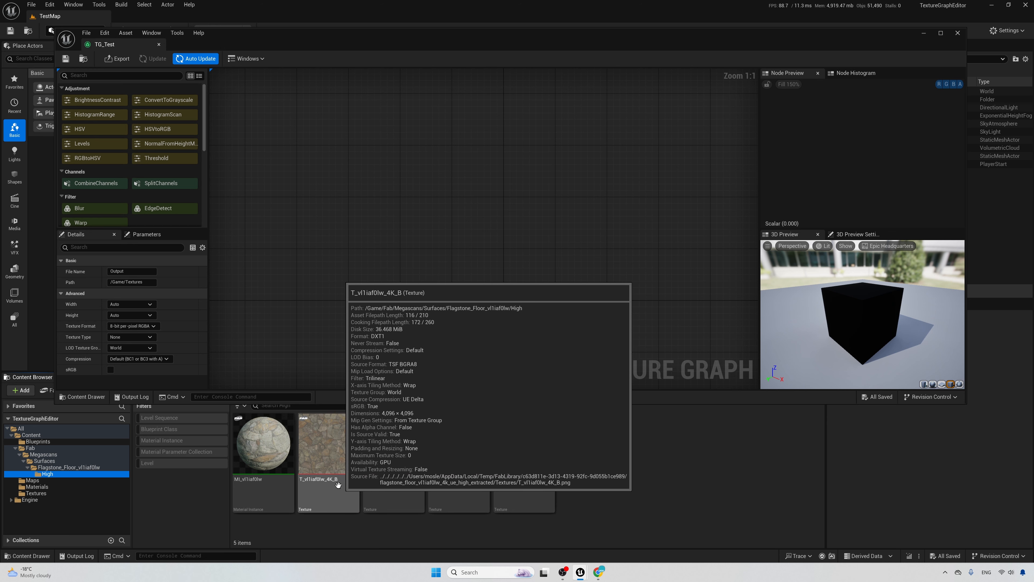
{"action": "left_click_drag", "start_coordinate": [329, 493], "coordinate": [341, 299]}
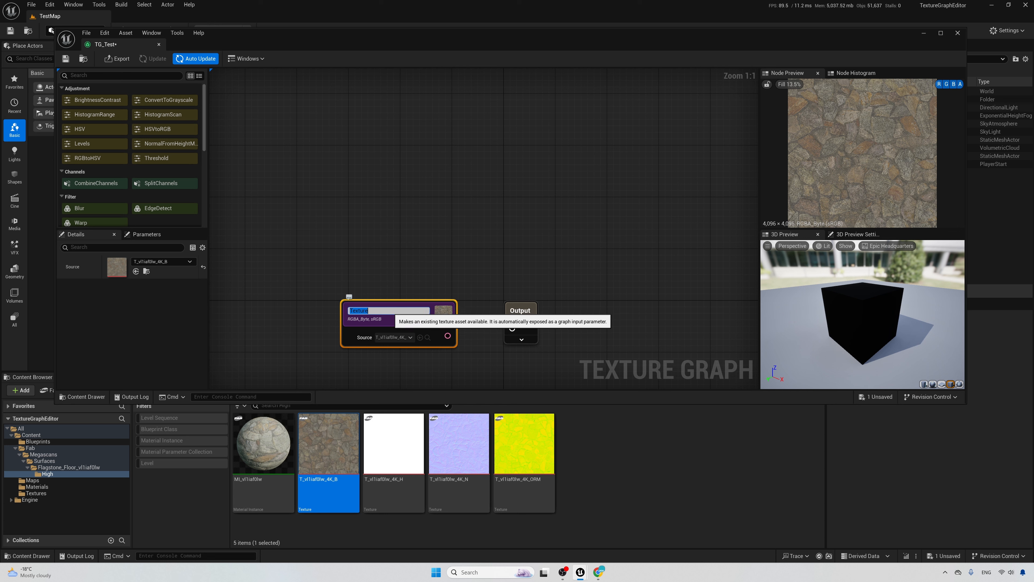
Rename the flagstone base color Texture node as Albedo.
{"action": "type", "text": "Albedo"}
{"action": "key", "text": "Return"}
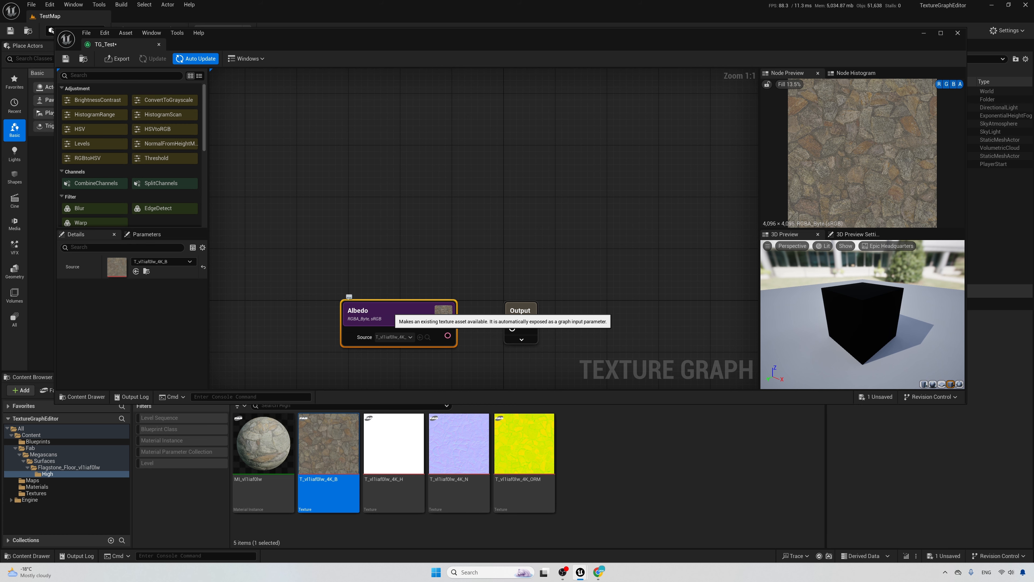
{"action": "right_click_drag", "start_coordinate": [438, 267], "coordinate": [428, 200]}
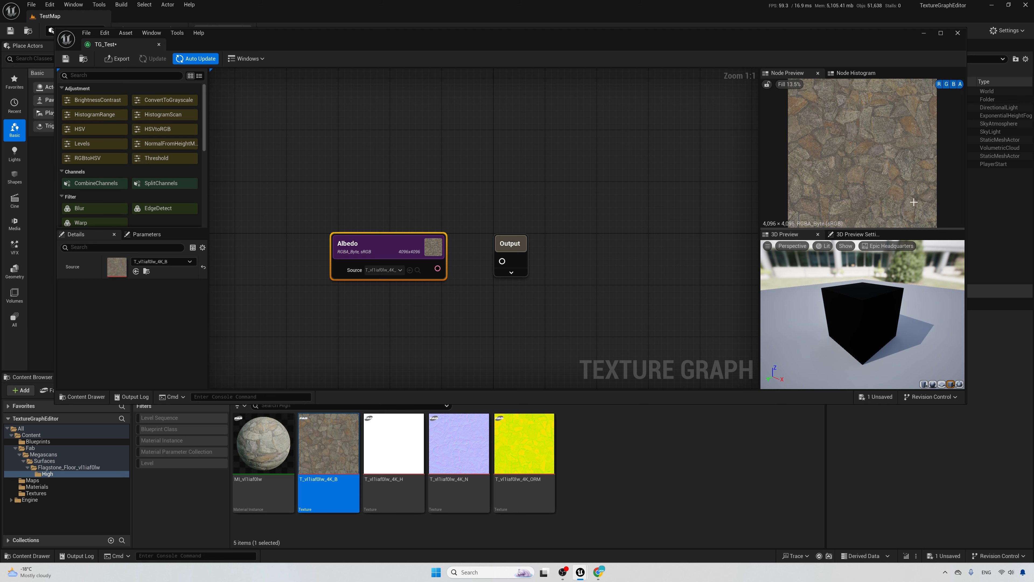
Maximize the Texture Graph editor window and connect the Albedo node's output to the Output node.
{"action": "left_click", "coordinate": [941, 34]}
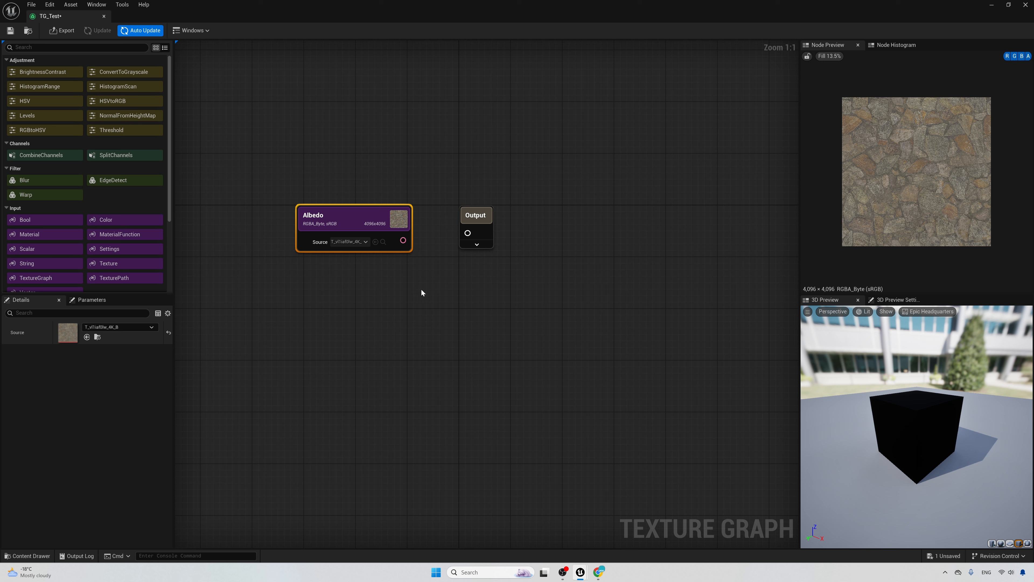
{"action": "left_click", "coordinate": [410, 275]}
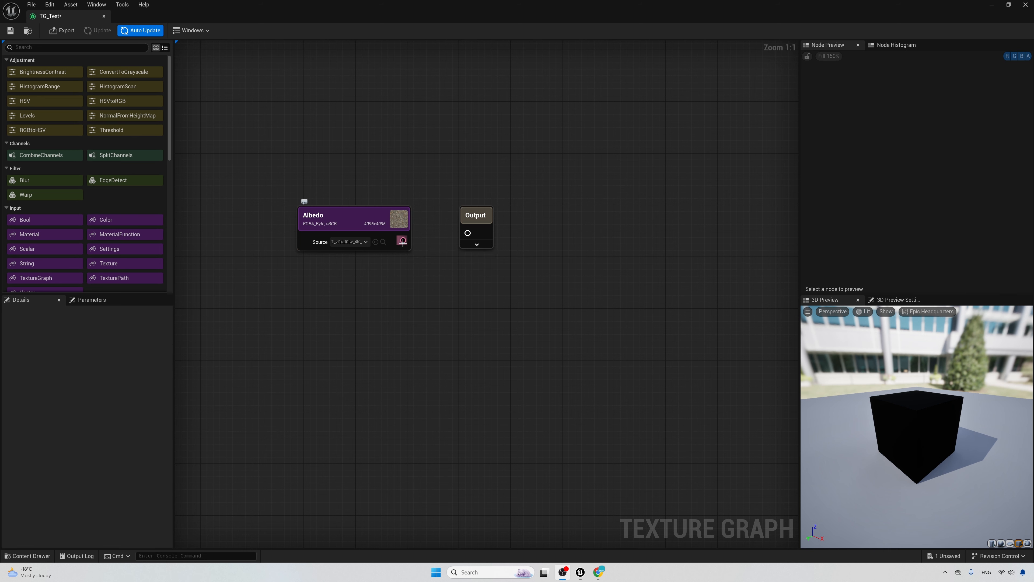
{"action": "left_click_drag", "start_coordinate": [403, 241], "coordinate": [468, 233]}
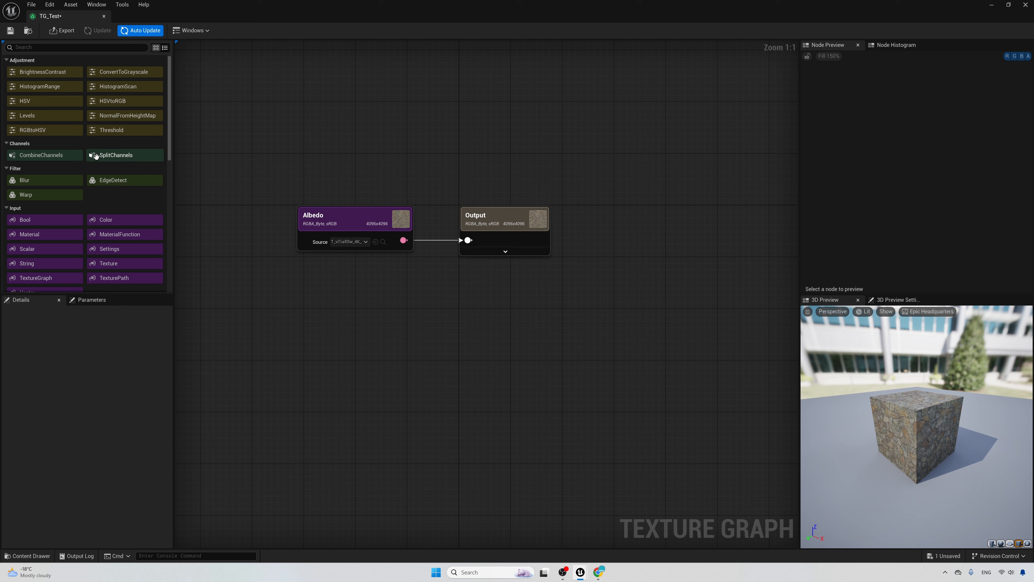
Add a Color input node below Albedo and set it to a light orange (R 255, G 115, B 53).
{"action": "scroll", "coordinate": [94, 183], "scroll_direction": "down", "scroll_amount": 2}
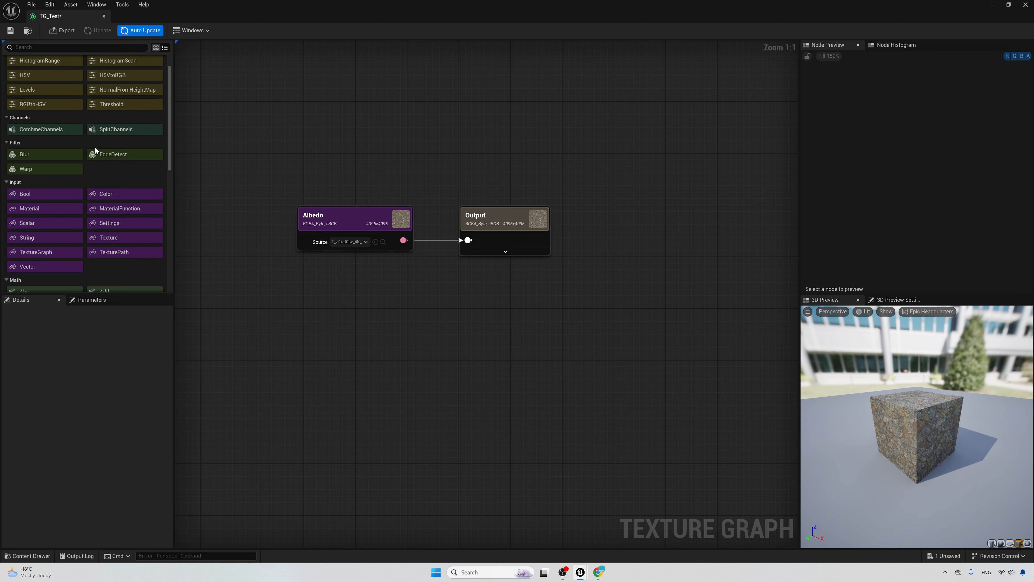
{"action": "scroll", "coordinate": [89, 215], "scroll_direction": "down", "scroll_amount": 3}
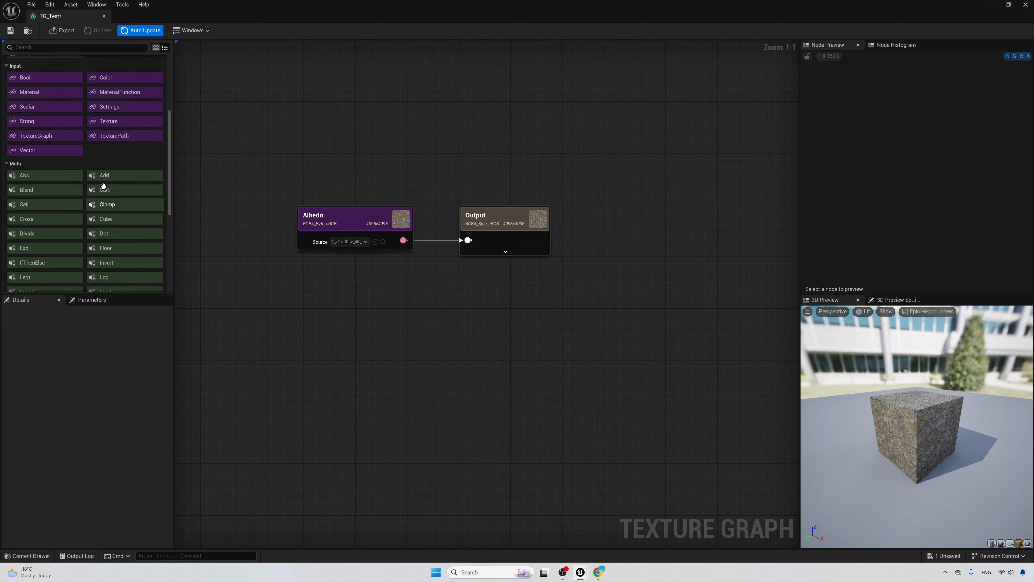
{"action": "right_click", "coordinate": [410, 348]}
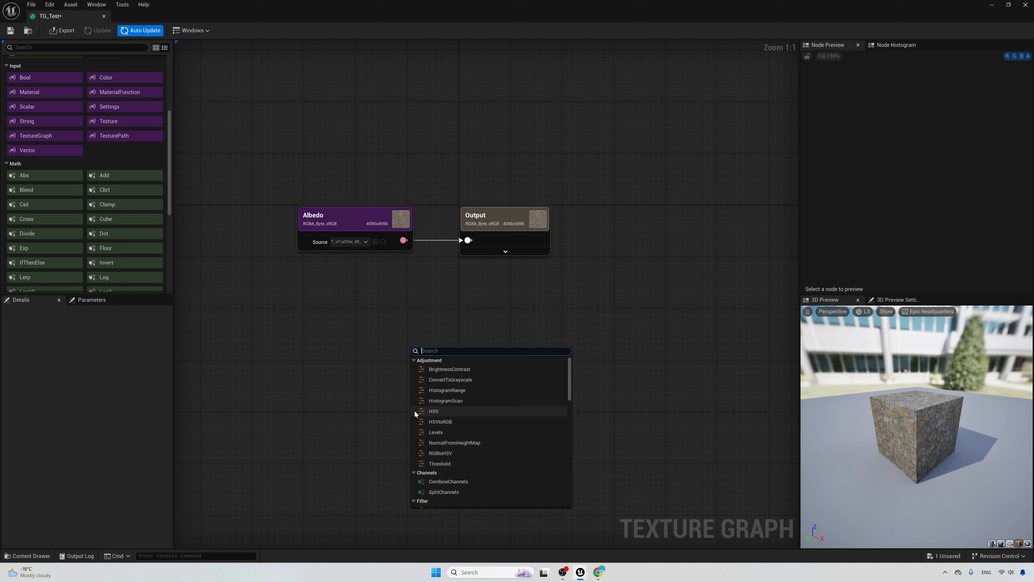
{"action": "scroll", "coordinate": [120, 196], "scroll_direction": "up", "scroll_amount": 2}
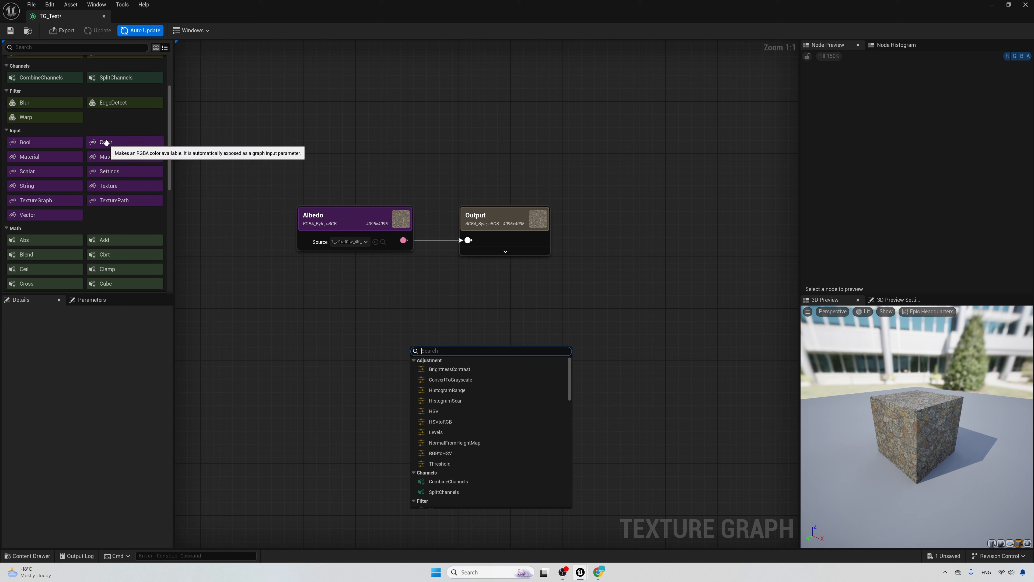
{"action": "left_click_drag", "start_coordinate": [105, 143], "coordinate": [373, 298]}
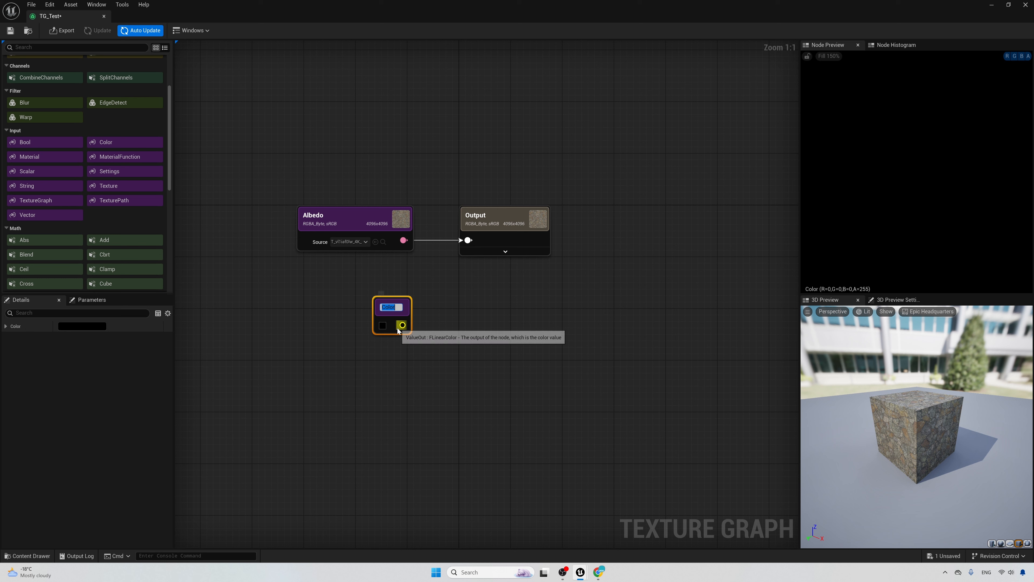
{"action": "left_click", "coordinate": [383, 327]}
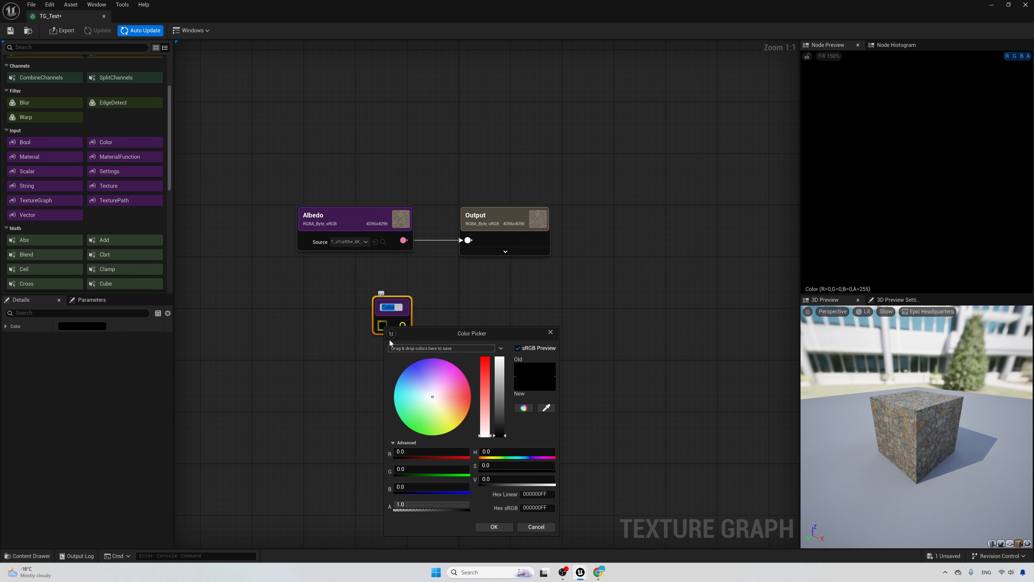
{"action": "left_click_drag", "start_coordinate": [467, 406], "coordinate": [488, 373]}
{"action": "left_click", "coordinate": [494, 527]}
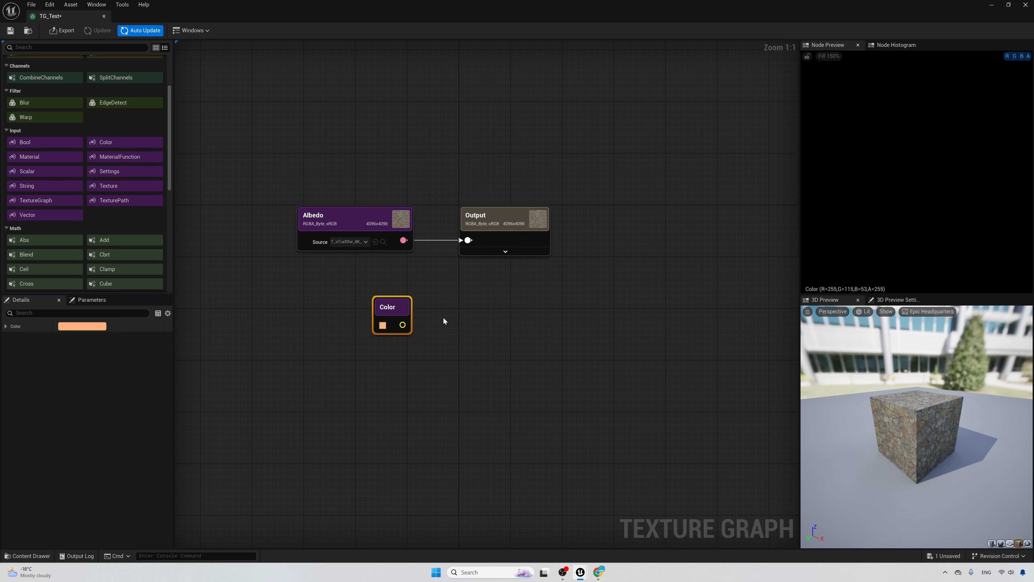
Add a Multiply node fed by Albedo into A and Color into B, and place Color lower beside it.
{"action": "left_click", "coordinate": [351, 220]}
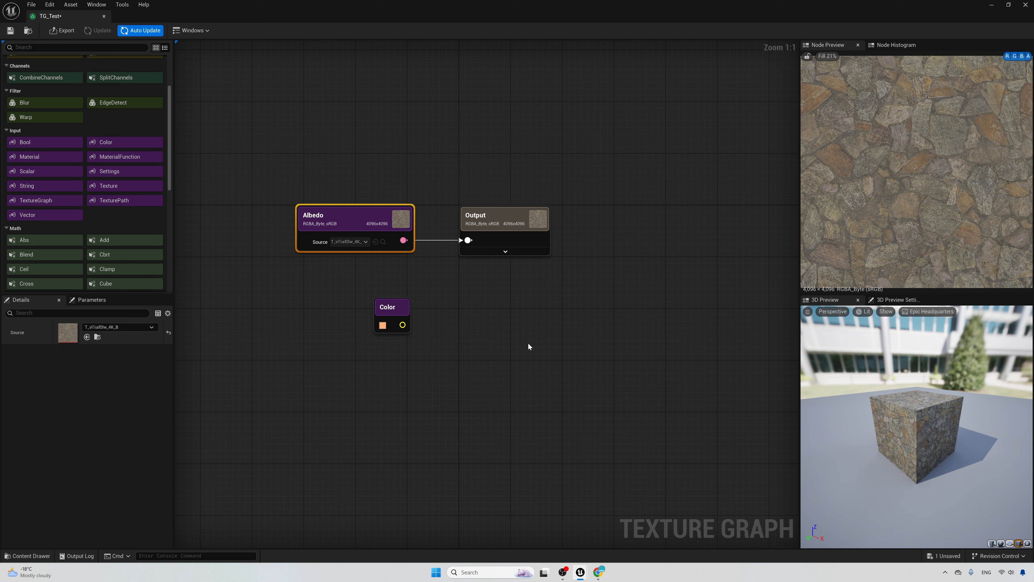
{"action": "left_click_drag", "start_coordinate": [404, 240], "coordinate": [447, 301]}
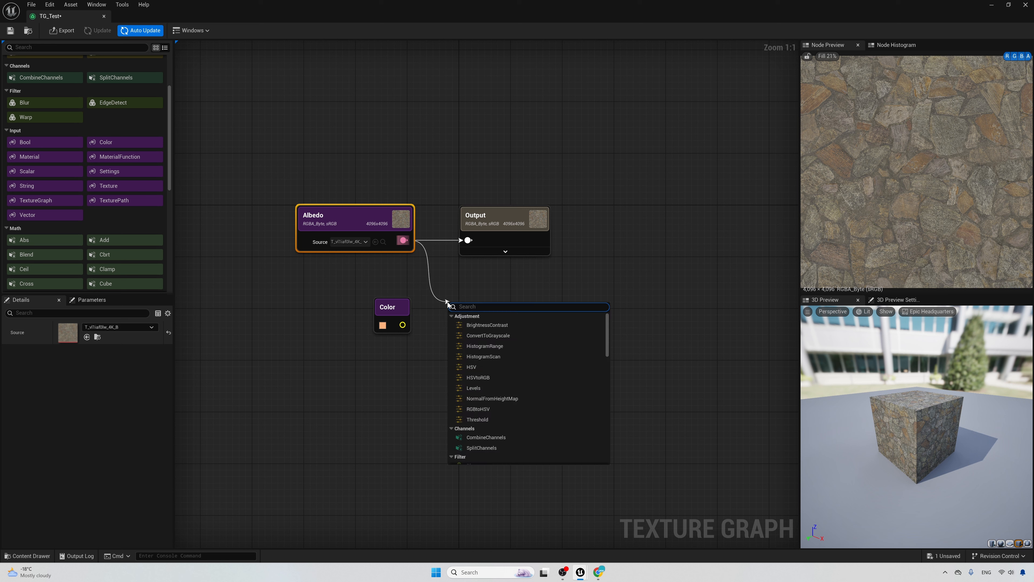
{"action": "type", "text": "mu"}
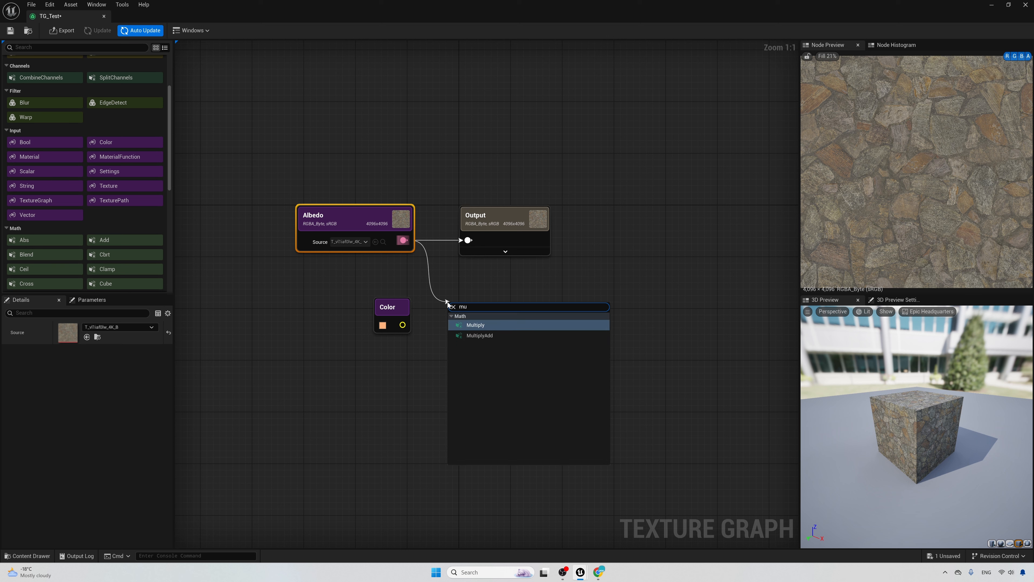
{"action": "left_click", "coordinate": [476, 325]}
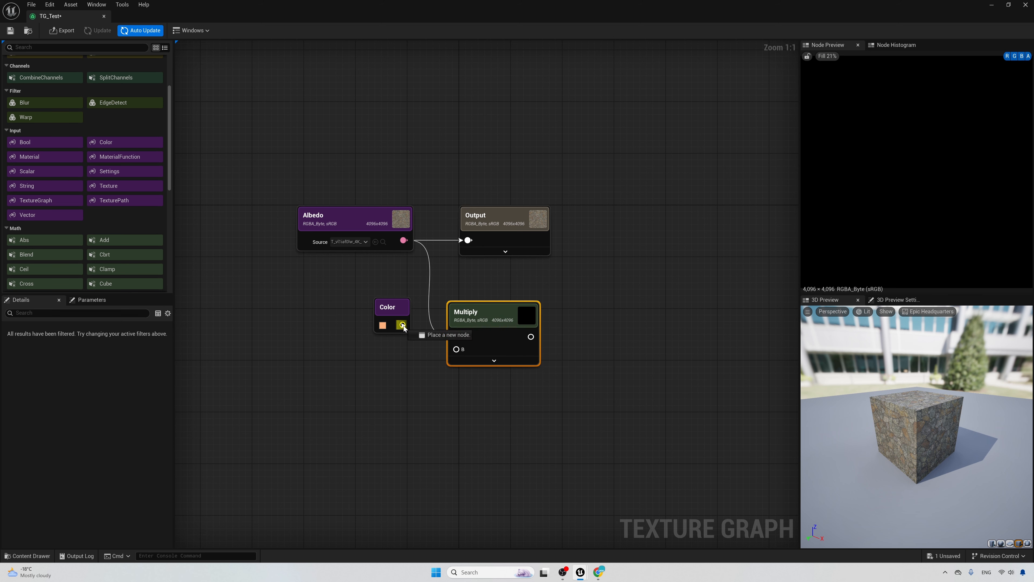
{"action": "left_click_drag", "start_coordinate": [402, 325], "coordinate": [457, 350]}
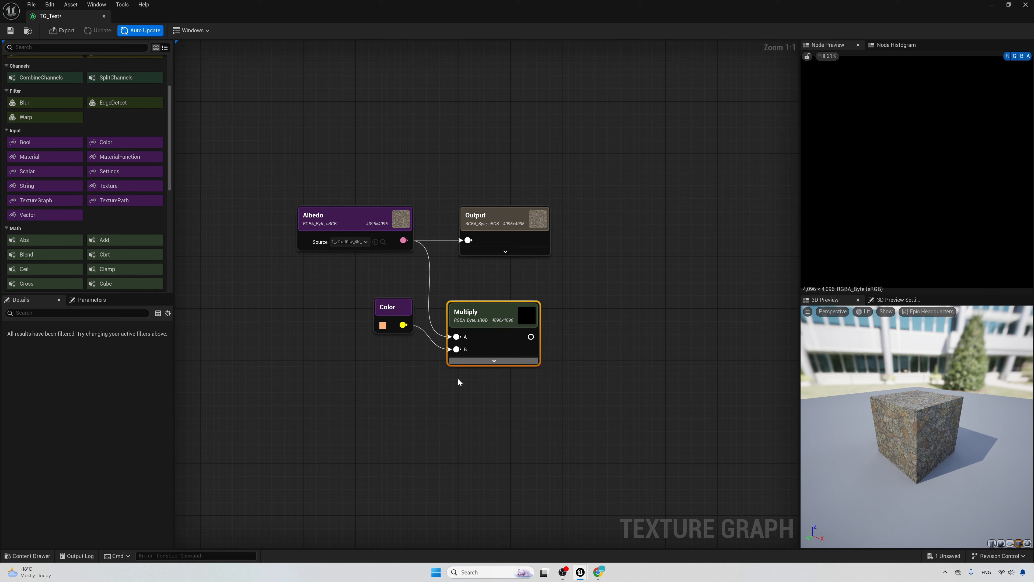
{"action": "left_click_drag", "start_coordinate": [402, 311], "coordinate": [411, 355]}
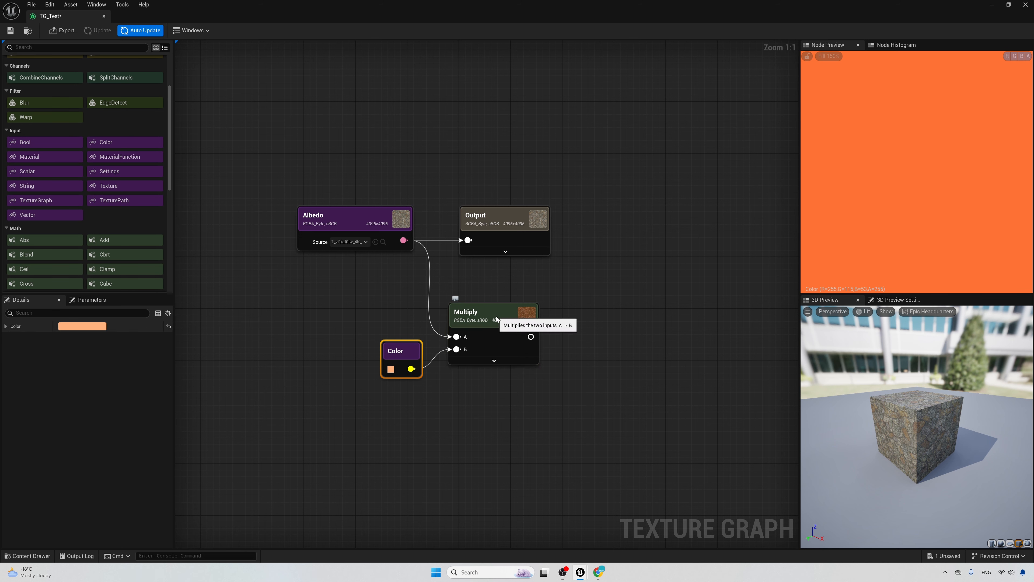
Connect the Multiply result to the Output node and line Multiply up between Albedo and Output.
{"action": "left_click_drag", "start_coordinate": [507, 320], "coordinate": [499, 315]}
{"action": "left_click_drag", "start_coordinate": [531, 222], "coordinate": [660, 220]}
{"action": "left_click_drag", "start_coordinate": [523, 331], "coordinate": [596, 243]}
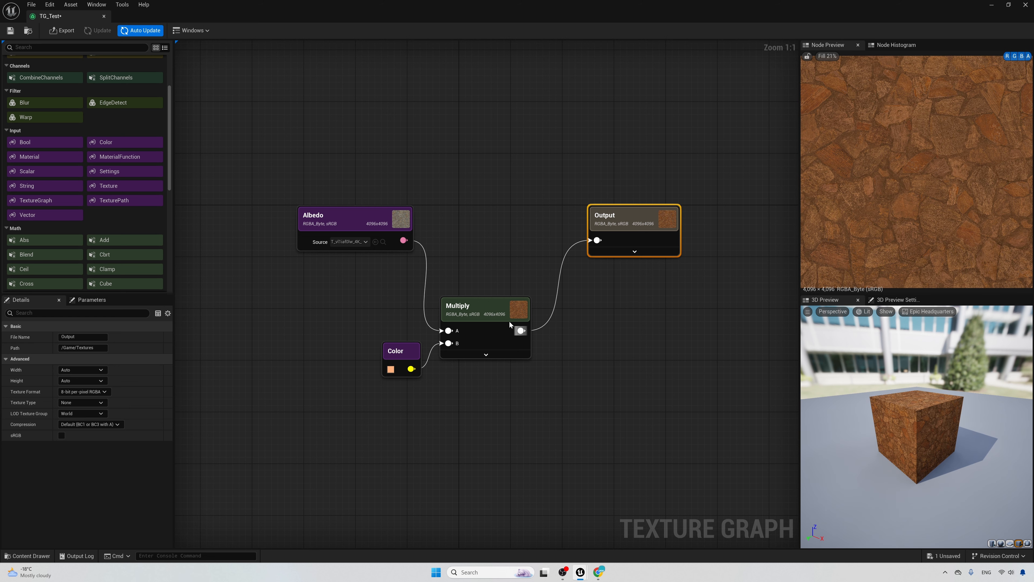
{"action": "left_click_drag", "start_coordinate": [495, 314], "coordinate": [507, 224]}
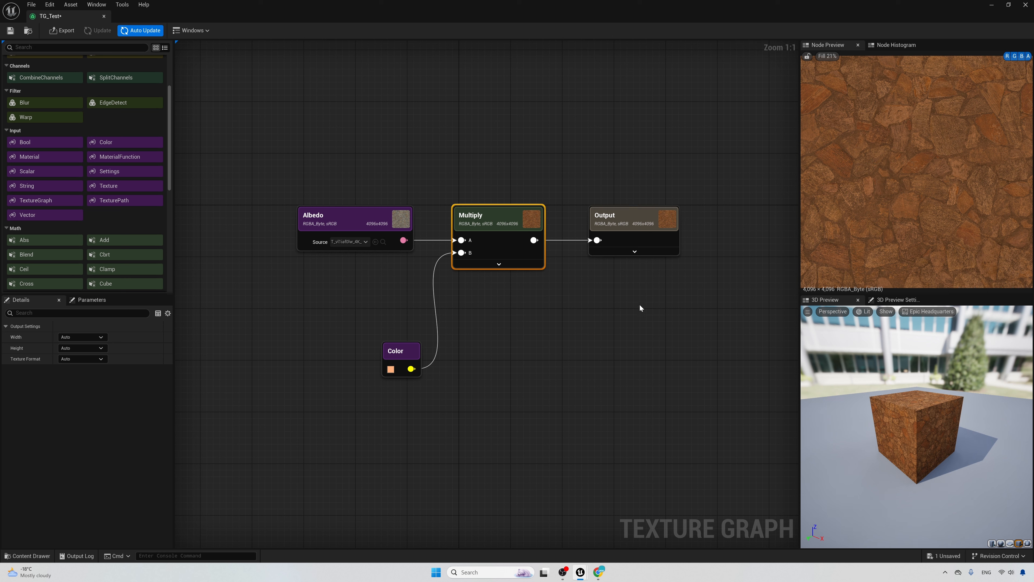
Inspect the Color node's settings in the Color Picker and close it.
{"action": "left_click", "coordinate": [393, 363]}
{"action": "right_click_drag", "start_coordinate": [393, 363], "coordinate": [364, 363]}
{"action": "left_click", "coordinate": [74, 325]}
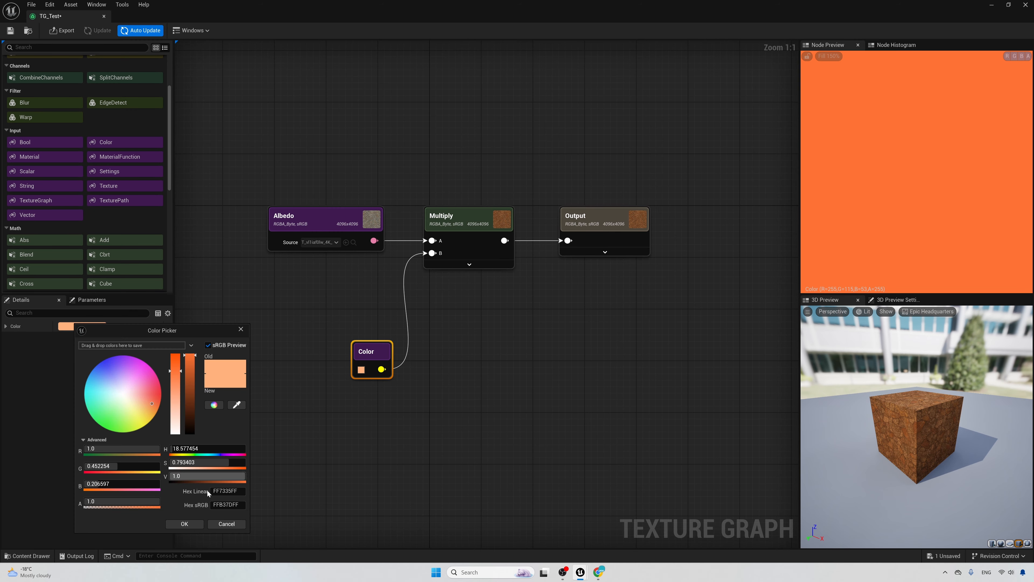
{"action": "left_click", "coordinate": [196, 525]}
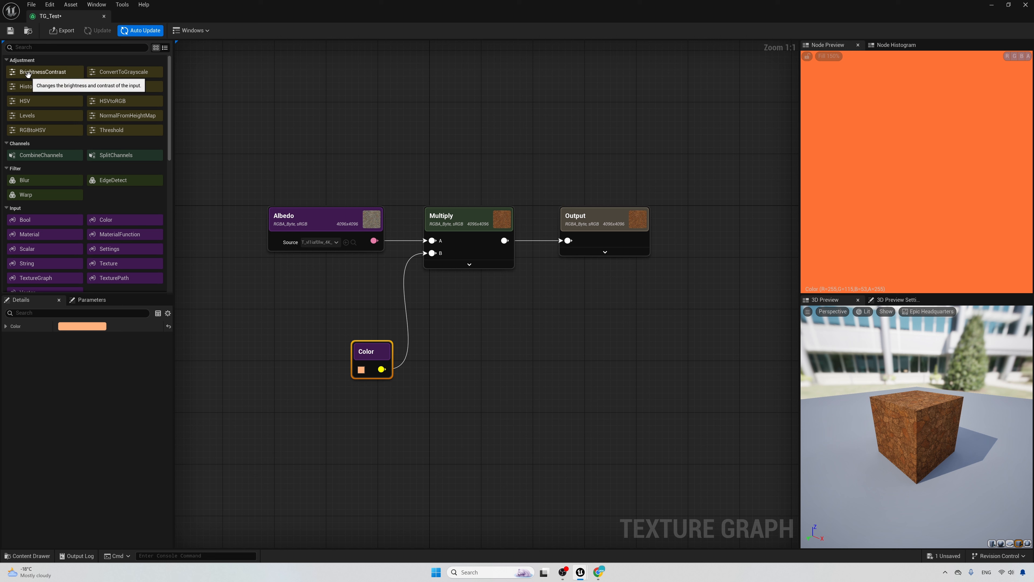
Add a BrightnessContrast node and wire it between Multiply and Output, moving Output farther along to make room.
{"action": "left_click_drag", "start_coordinate": [30, 72], "coordinate": [480, 310]}
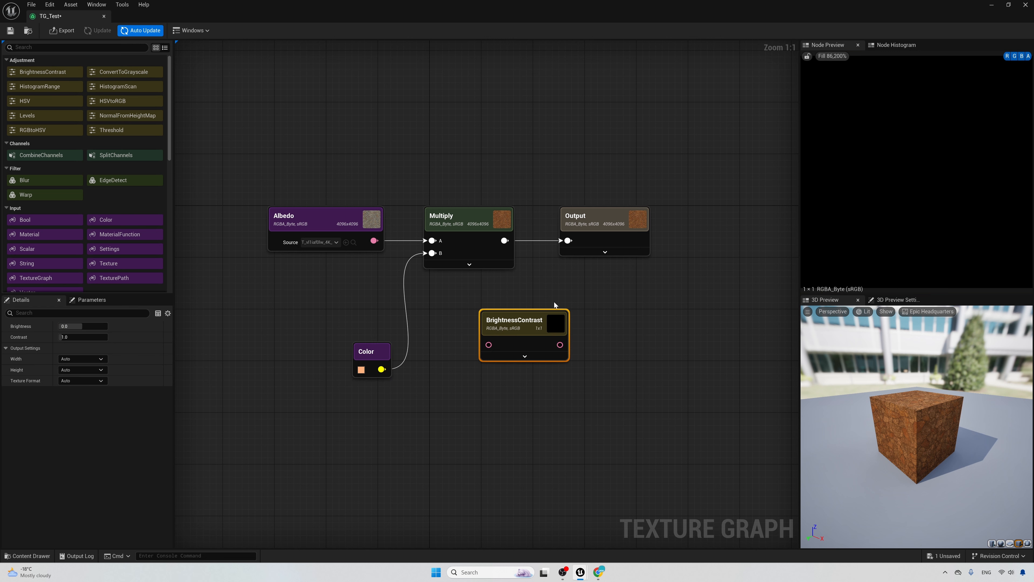
{"action": "left_click_drag", "start_coordinate": [631, 225], "coordinate": [747, 224]}
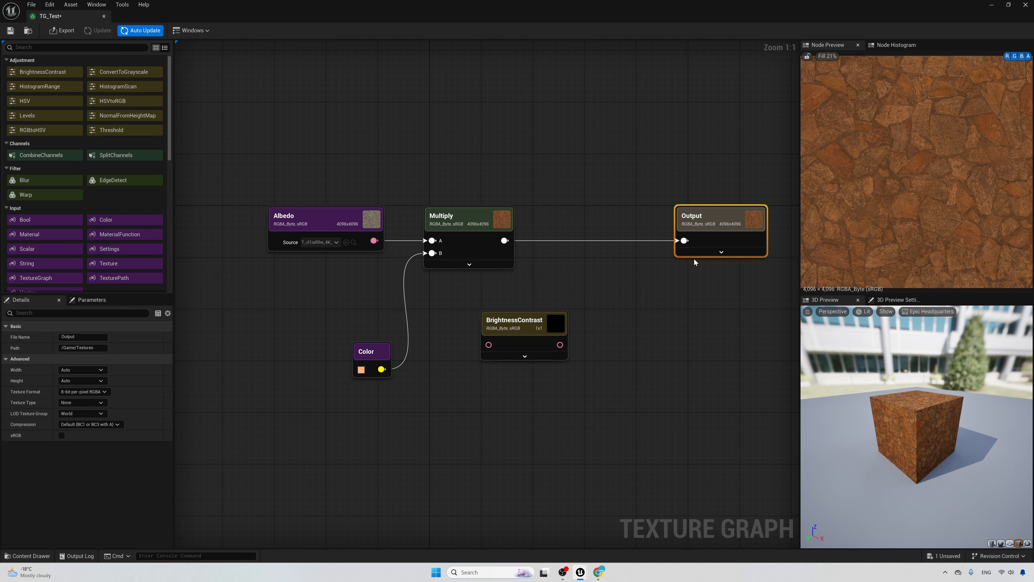
{"action": "left_click_drag", "start_coordinate": [555, 319], "coordinate": [622, 236]}
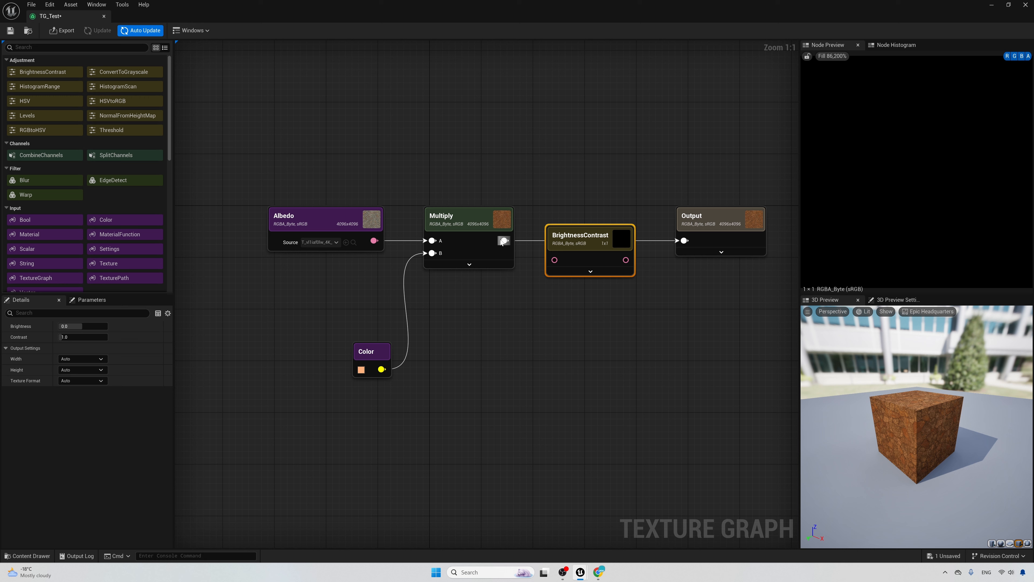
{"action": "left_click_drag", "start_coordinate": [506, 240], "coordinate": [685, 241]}
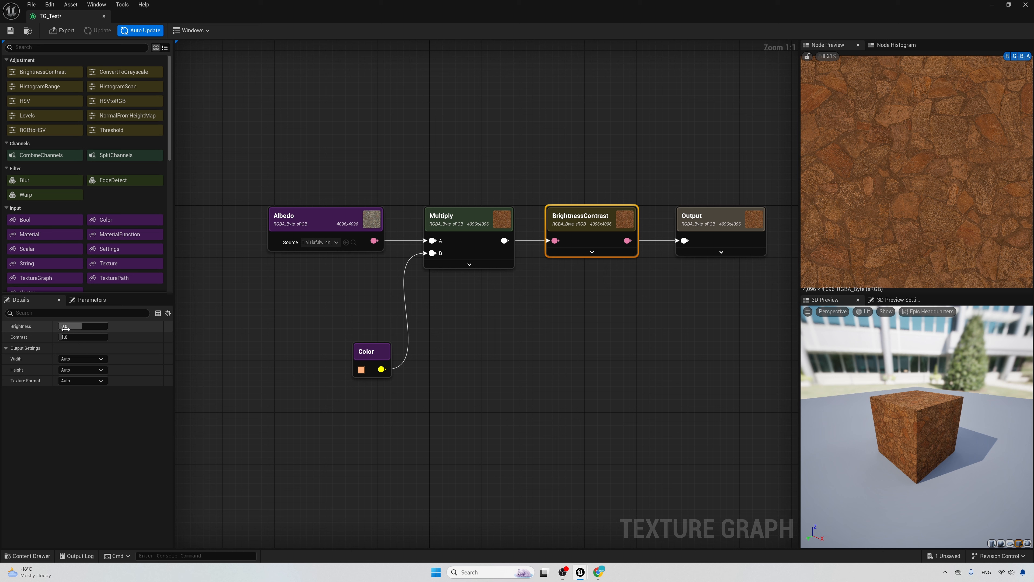
Set the BrightnessContrast node's Contrast to 1.2 and its Brightness to about 0.053.
{"action": "left_click", "coordinate": [65, 338]}
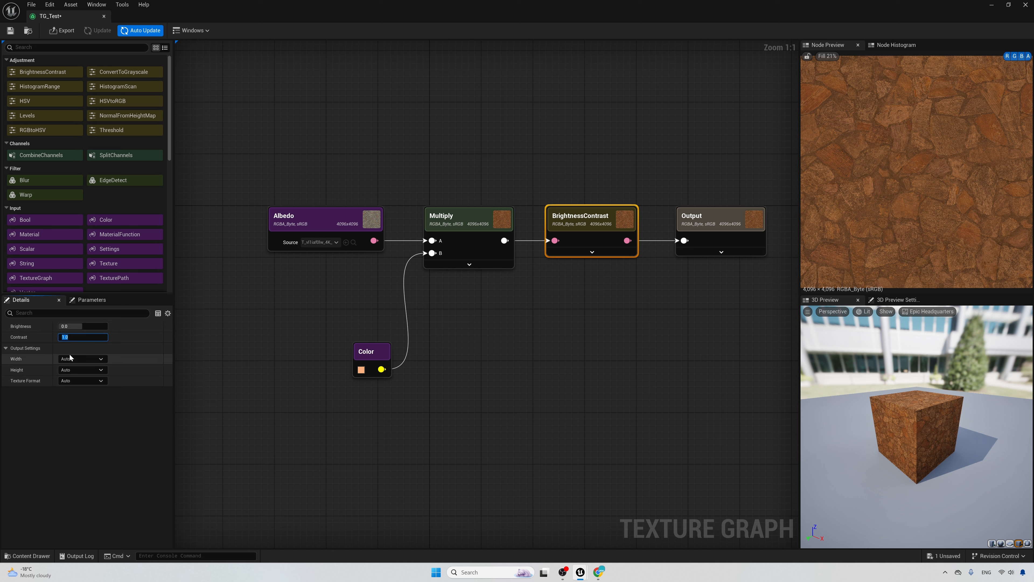
{"action": "type", "text": "1.2"}
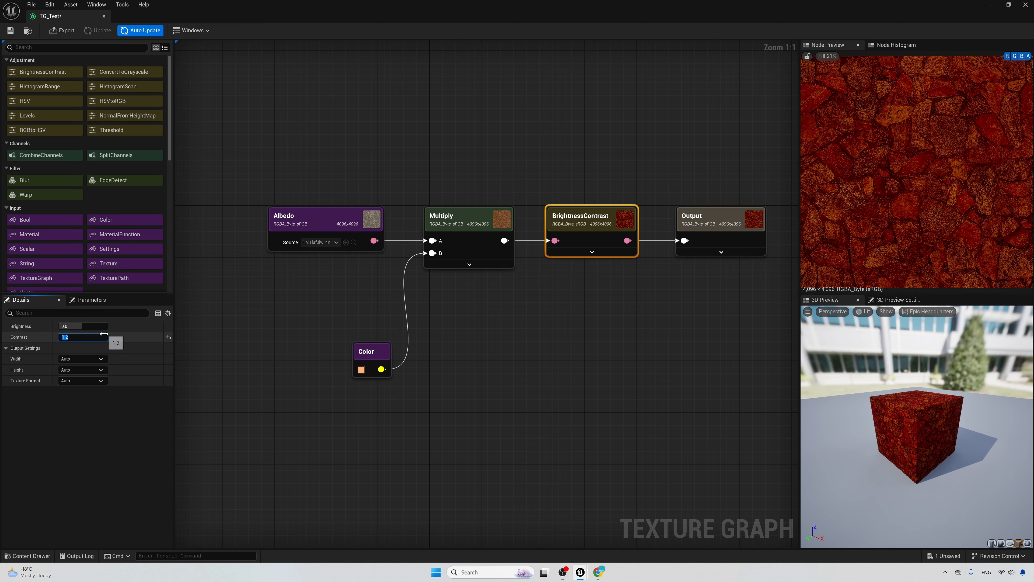
{"action": "left_click", "coordinate": [67, 326]}
{"action": "left_click", "coordinate": [48, 330]}
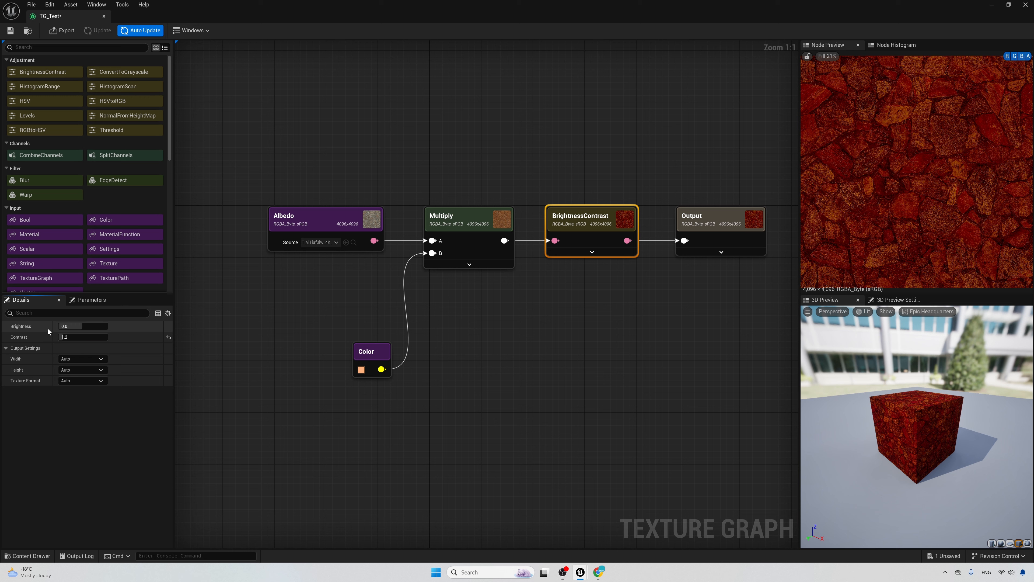
{"action": "left_click_drag", "start_coordinate": [66, 326], "coordinate": [68, 326]}
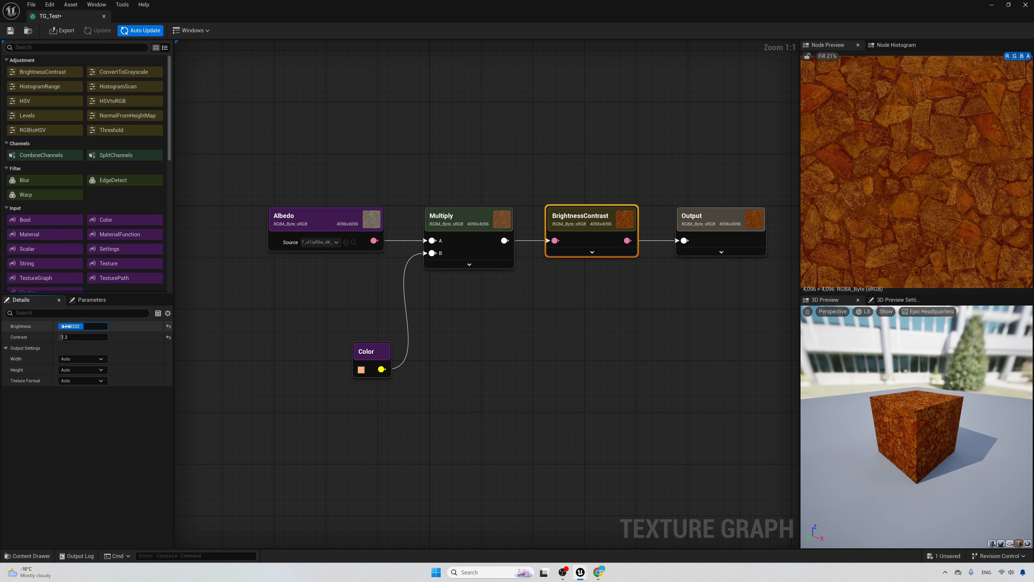
{"action": "left_click", "coordinate": [521, 373]}
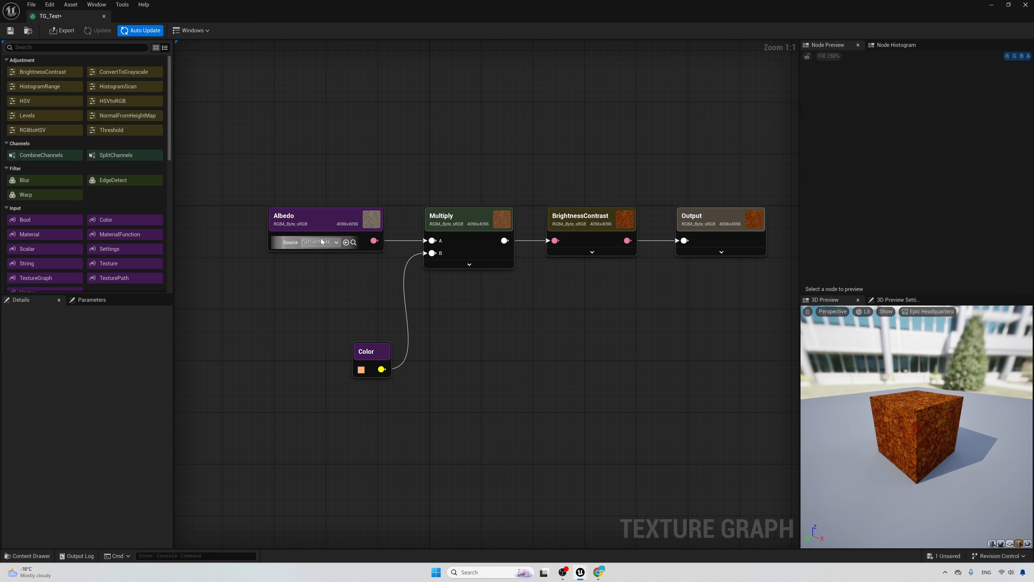
Preview the texture at each stage of the graph: Albedo, Multiply, BrightnessContrast and Output.
{"action": "left_click", "coordinate": [320, 224]}
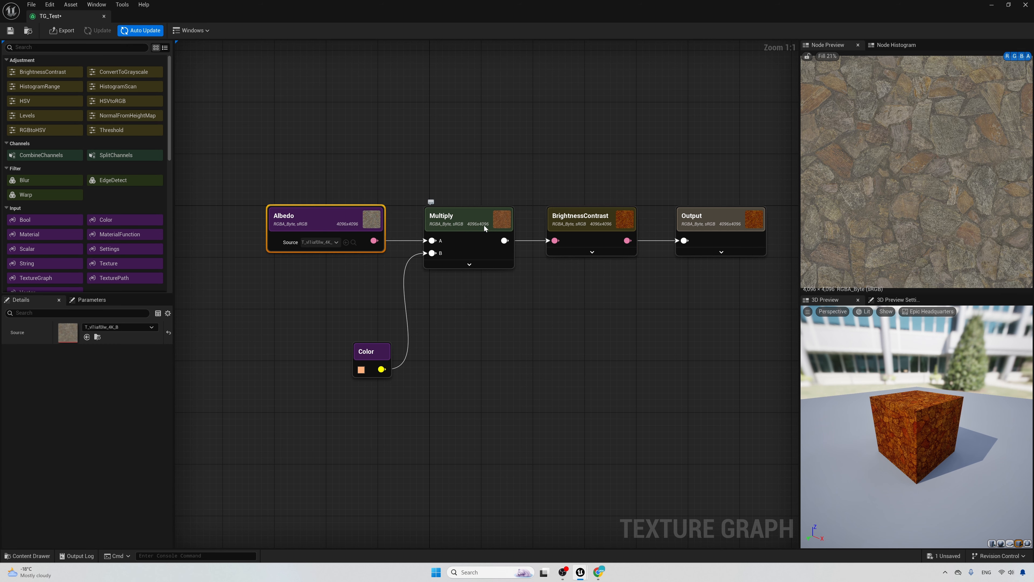
{"action": "left_click", "coordinate": [509, 244]}
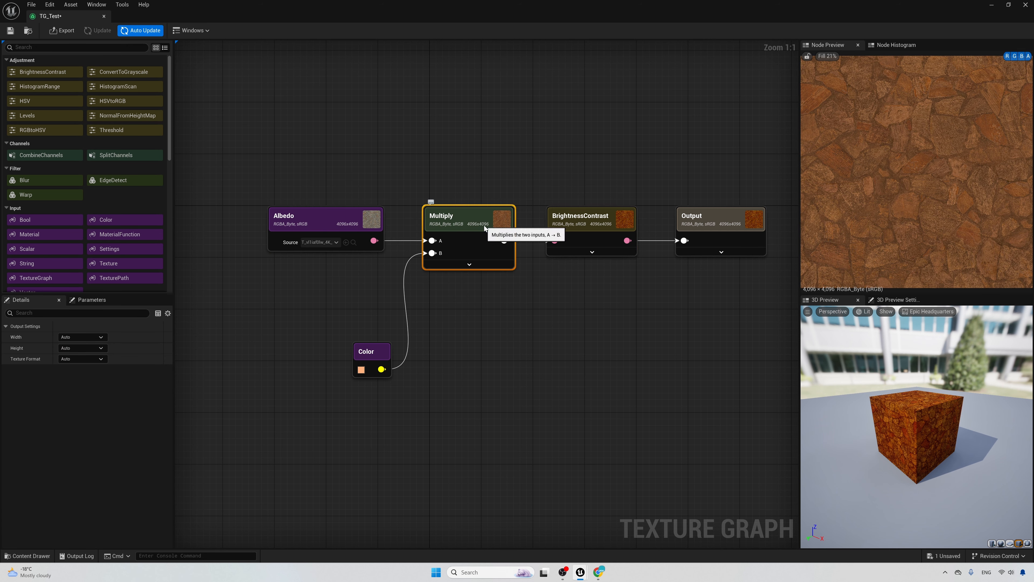
{"action": "left_click", "coordinate": [612, 224]}
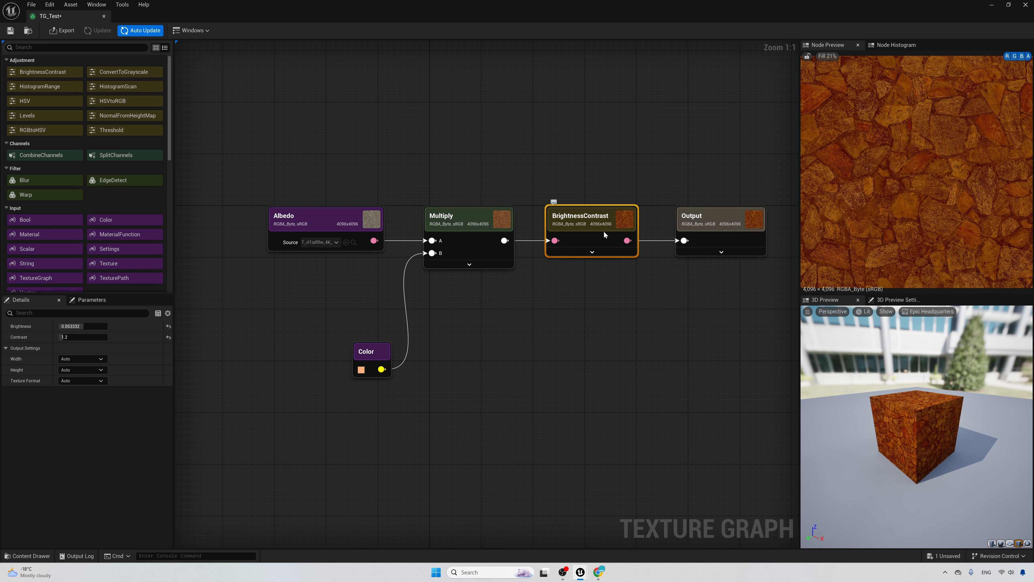
{"action": "left_click", "coordinate": [739, 223]}
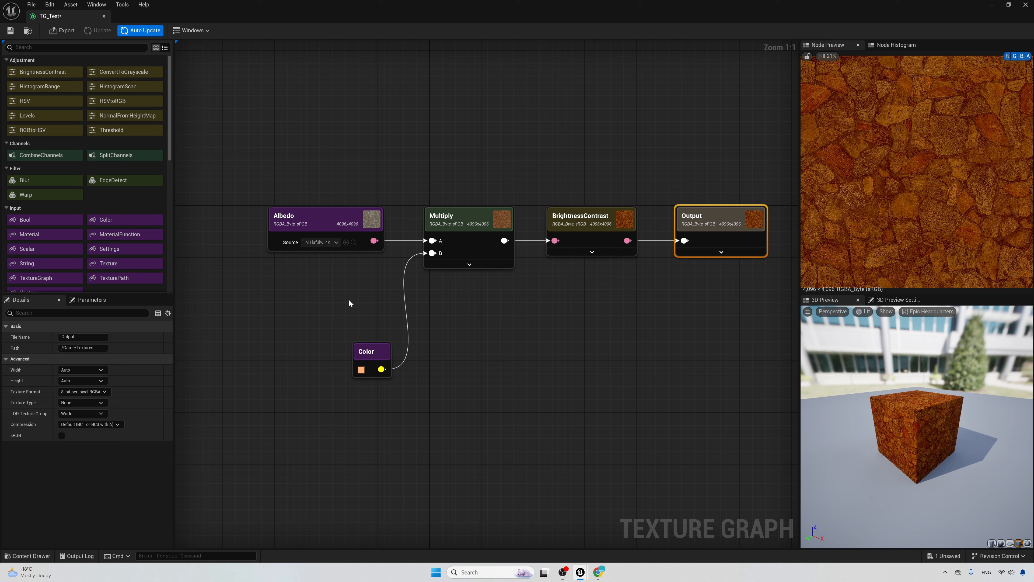
Add a Blur node below the chain and wire it between BrightnessContrast and Output.
{"action": "scroll", "coordinate": [51, 222], "scroll_direction": "down", "scroll_amount": 3}
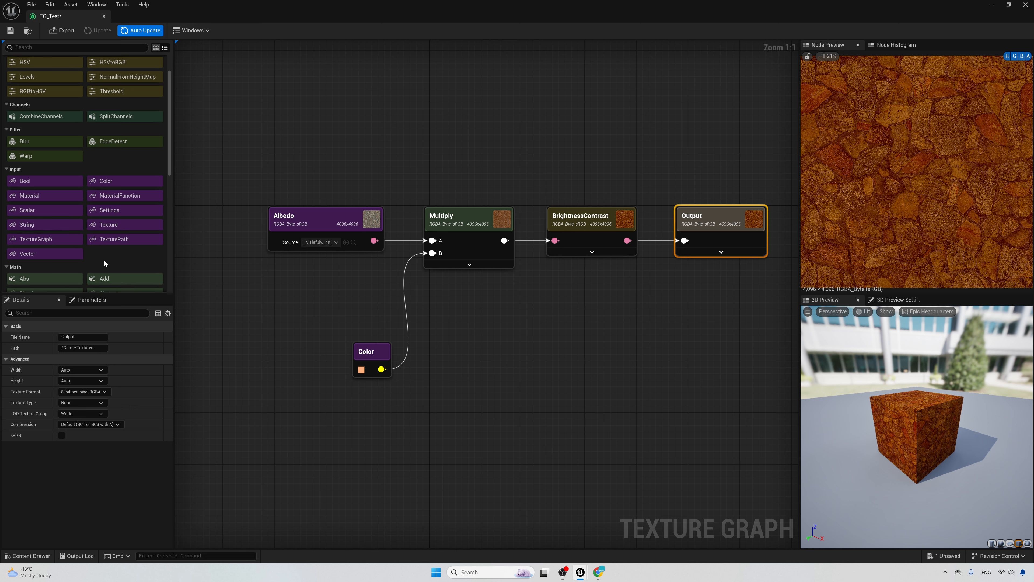
{"action": "scroll", "coordinate": [104, 263], "scroll_direction": "down", "scroll_amount": 15}
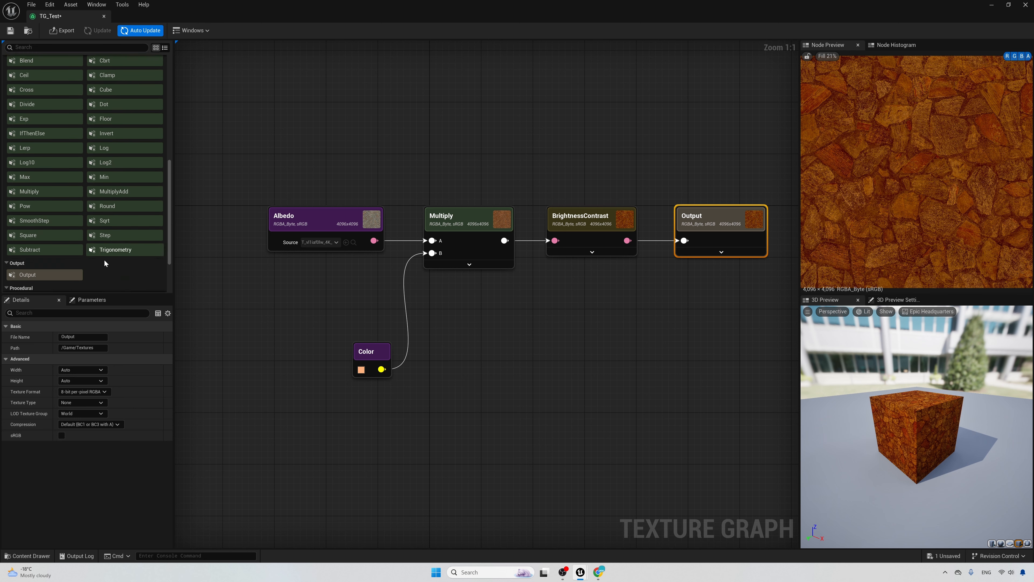
{"action": "scroll", "coordinate": [104, 263], "scroll_direction": "down", "scroll_amount": 3}
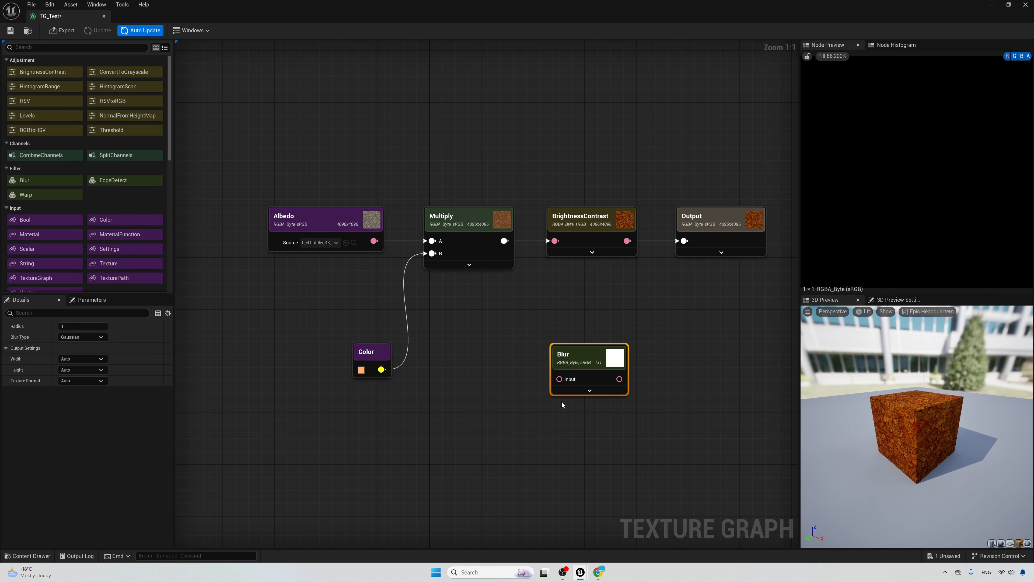
{"action": "left_click_drag", "start_coordinate": [598, 346], "coordinate": [658, 305]}
{"action": "left_click_drag", "start_coordinate": [626, 241], "coordinate": [619, 338]}
{"action": "left_click_drag", "start_coordinate": [694, 338], "coordinate": [684, 241]}
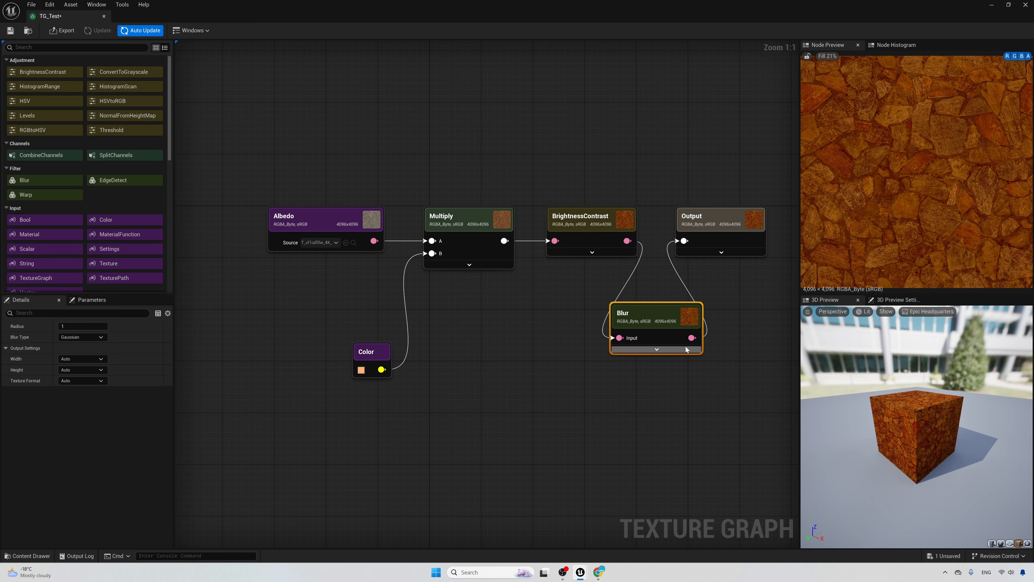
Set the Blur node's Radius to 5.
{"action": "right_click_drag", "start_coordinate": [684, 371], "coordinate": [668, 371]}
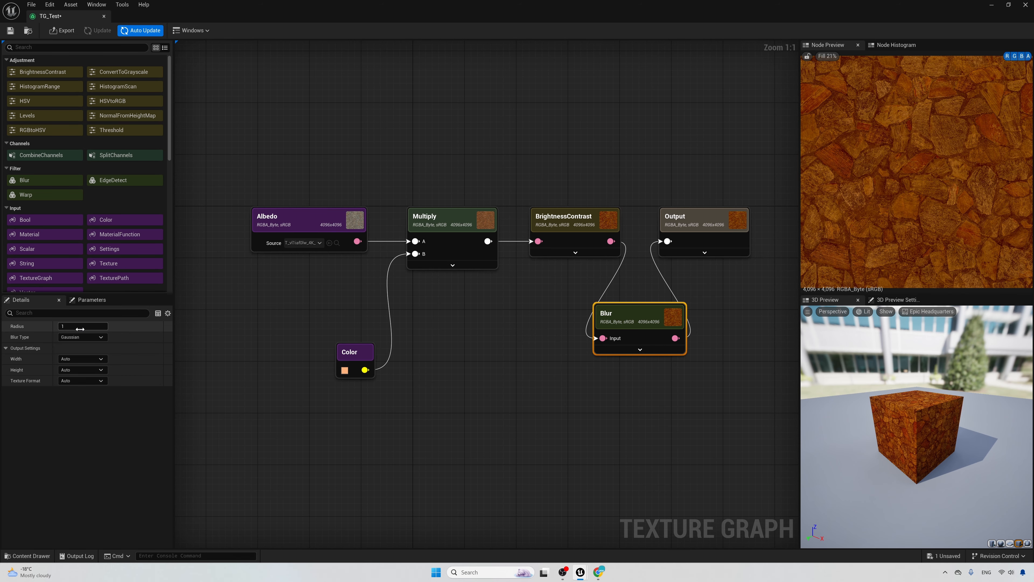
{"action": "left_click", "coordinate": [65, 326]}
{"action": "type", "text": "5"}
{"action": "key", "text": "Return"}
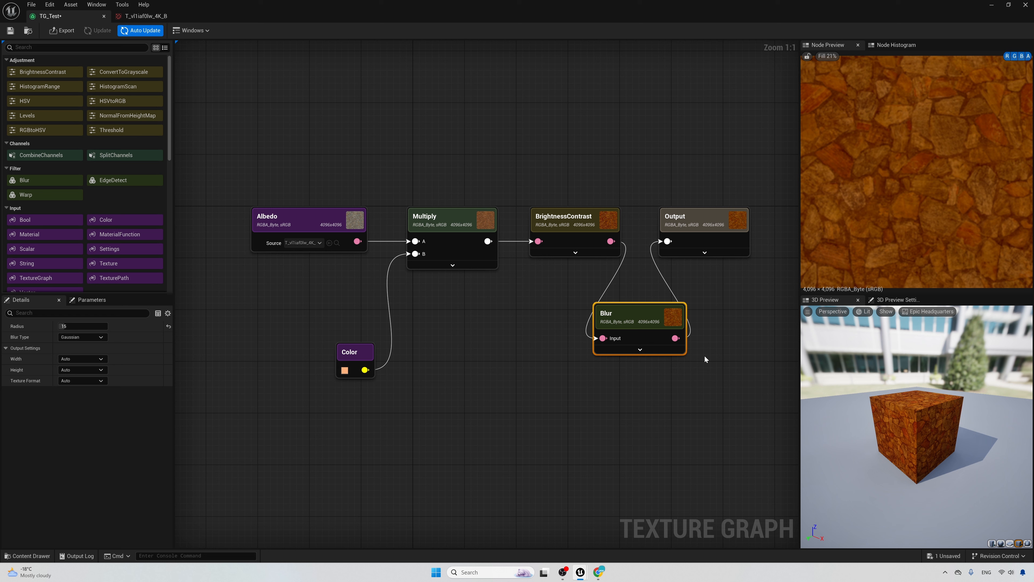
Delete the Blur node and reconnect BrightnessContrast directly to Output.
{"action": "left_click", "coordinate": [358, 361]}
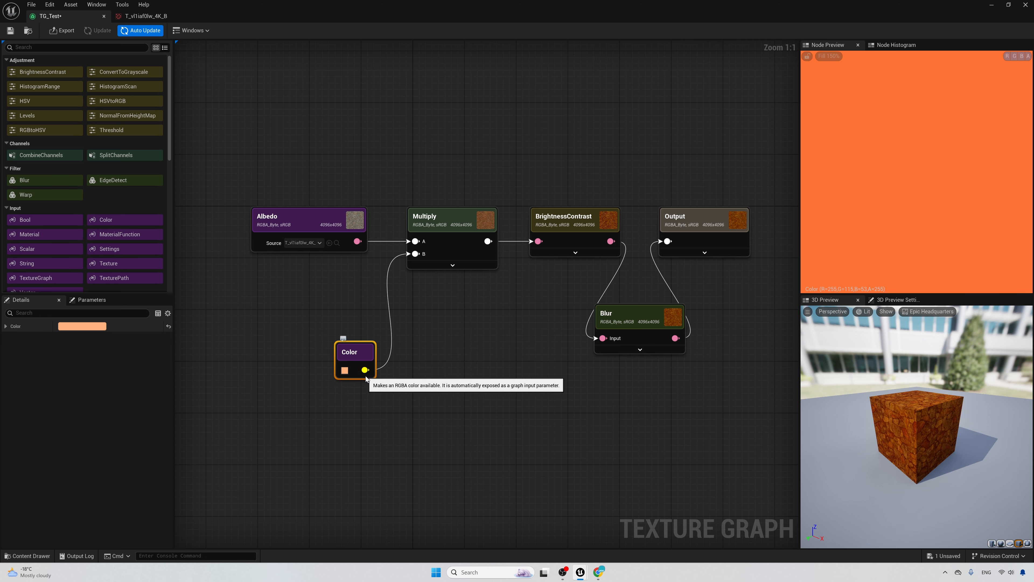
{"action": "left_click", "coordinate": [468, 230]}
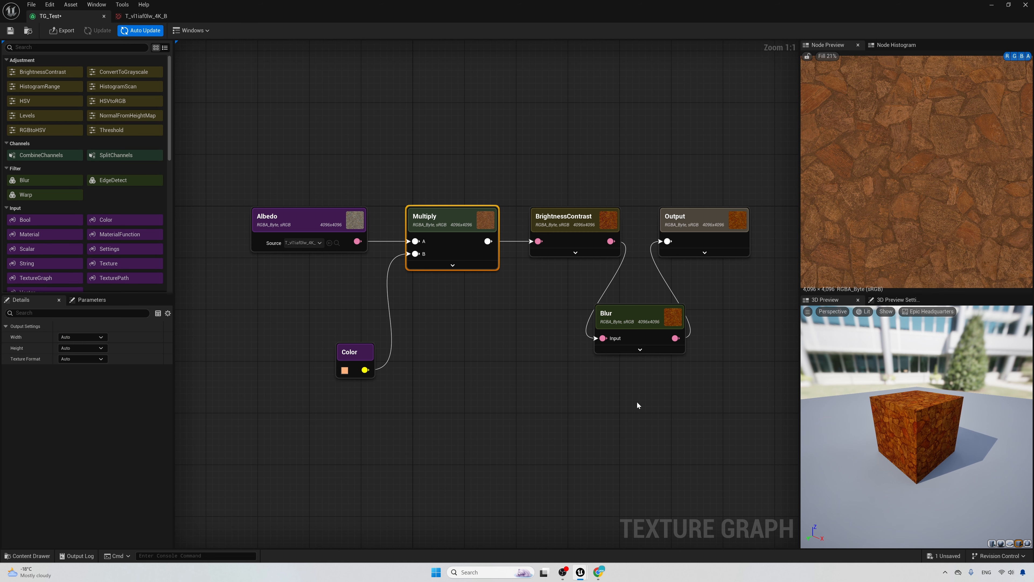
{"action": "left_click", "coordinate": [643, 347]}
{"action": "key", "text": "Delete"}
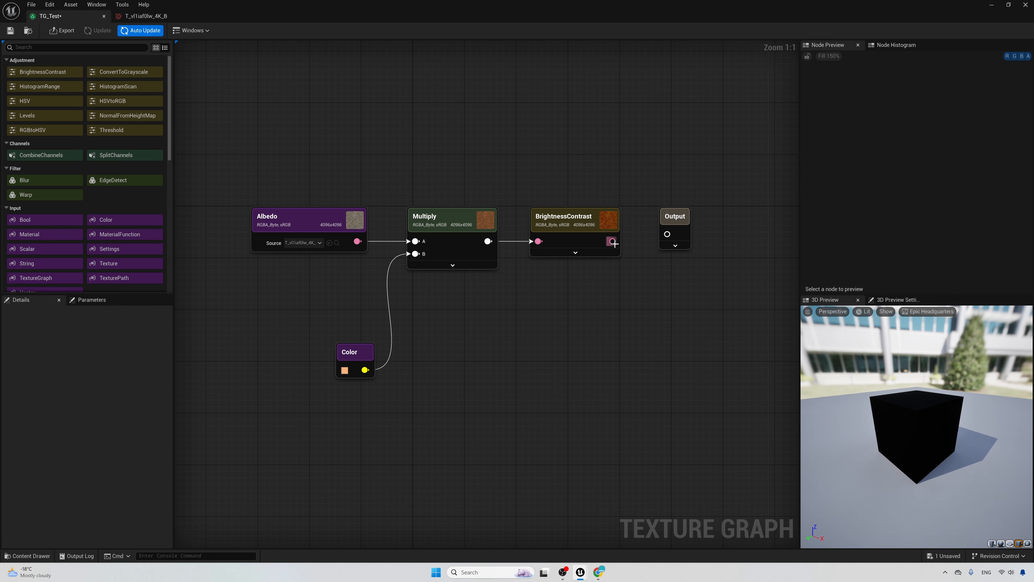
{"action": "left_click_drag", "start_coordinate": [612, 241], "coordinate": [668, 235]}
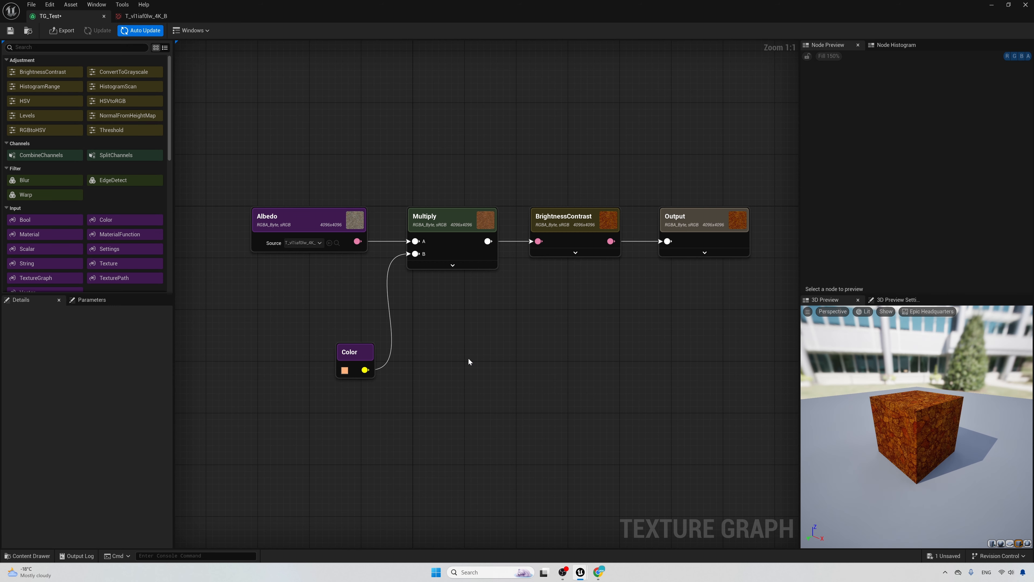
Add a procedural Noise node to the graph below the Color node.
{"action": "right_click_drag", "start_coordinate": [469, 362], "coordinate": [505, 352]}
{"action": "scroll", "coordinate": [133, 234], "scroll_direction": "down", "scroll_amount": 3}
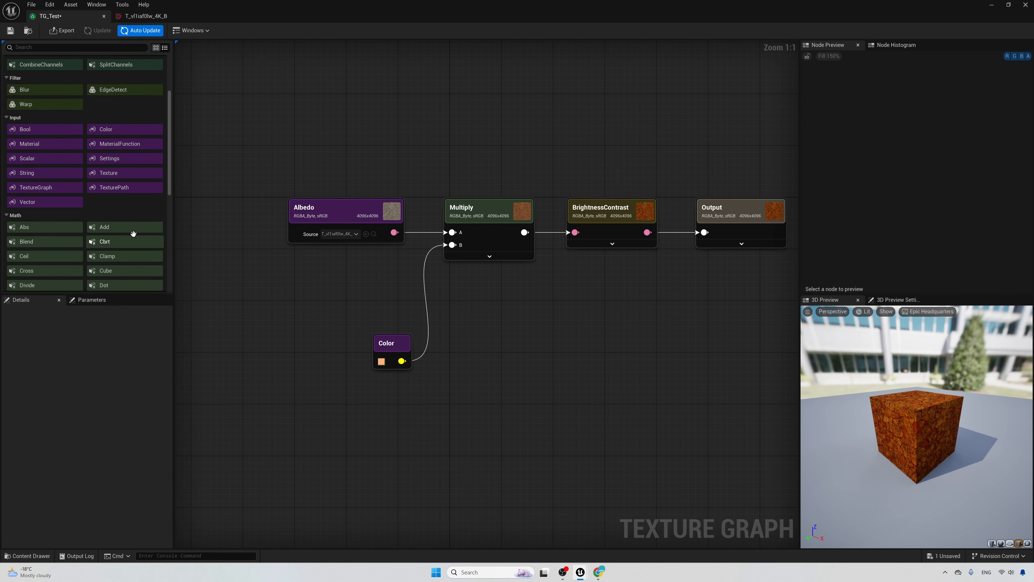
{"action": "scroll", "coordinate": [133, 234], "scroll_direction": "down", "scroll_amount": 8}
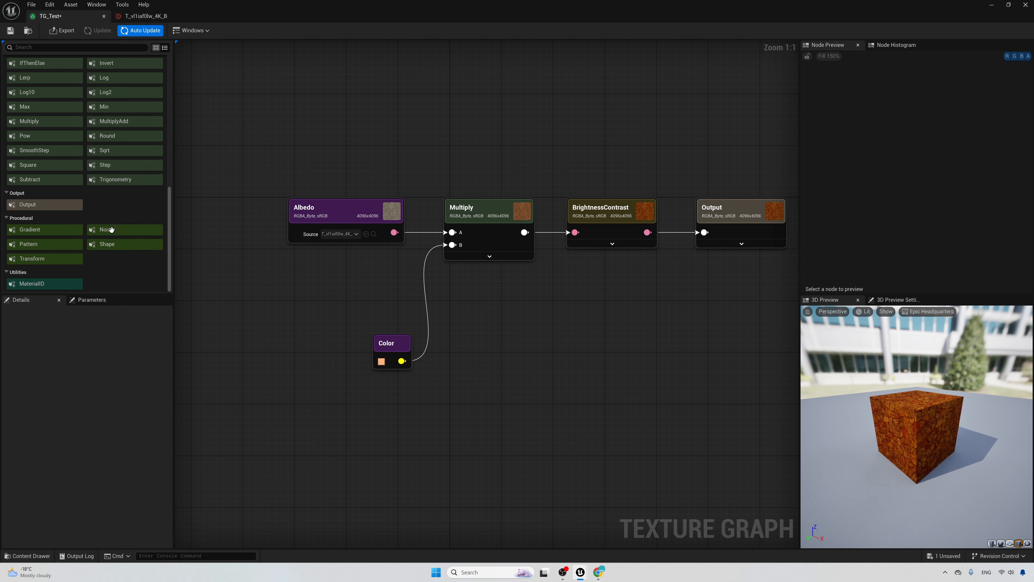
{"action": "left_click_drag", "start_coordinate": [111, 229], "coordinate": [360, 418]}
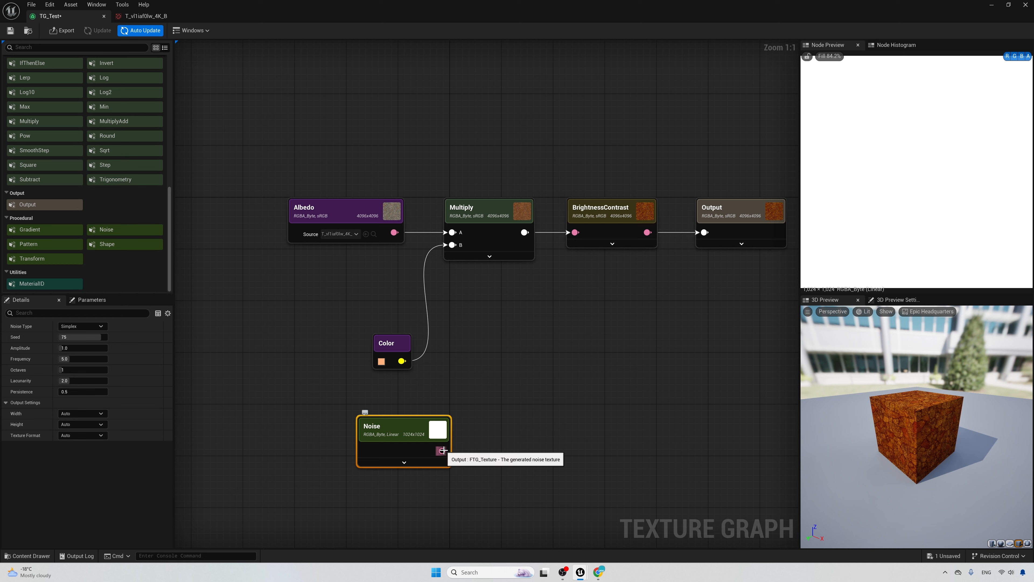
Create a second Multiply node with Noise in A and Color in B, and feed its output into the first Multiply's B input.
{"action": "left_click_drag", "start_coordinate": [442, 450], "coordinate": [499, 398]}
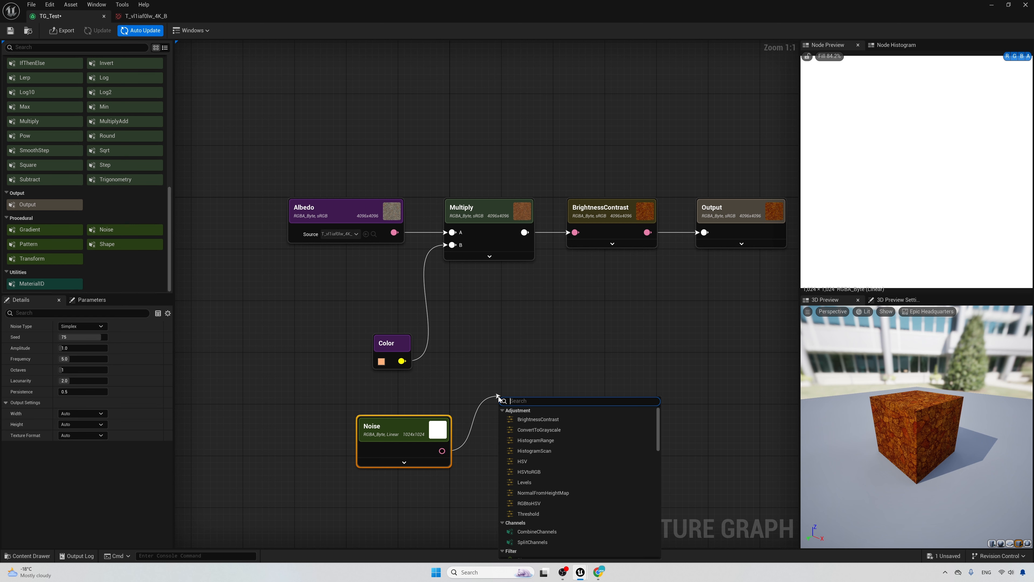
{"action": "type", "text": "mu"}
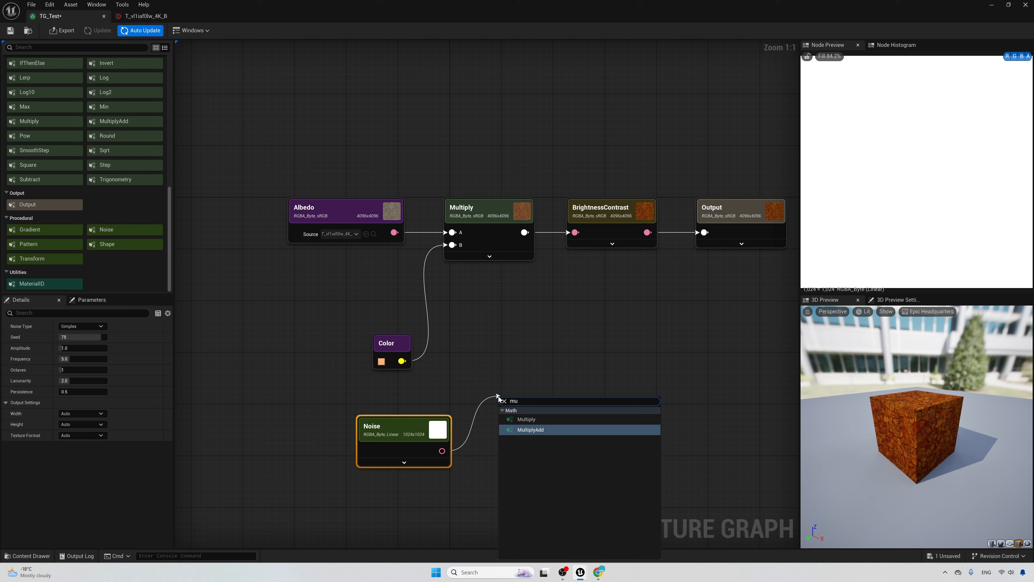
{"action": "left_click", "coordinate": [526, 420]}
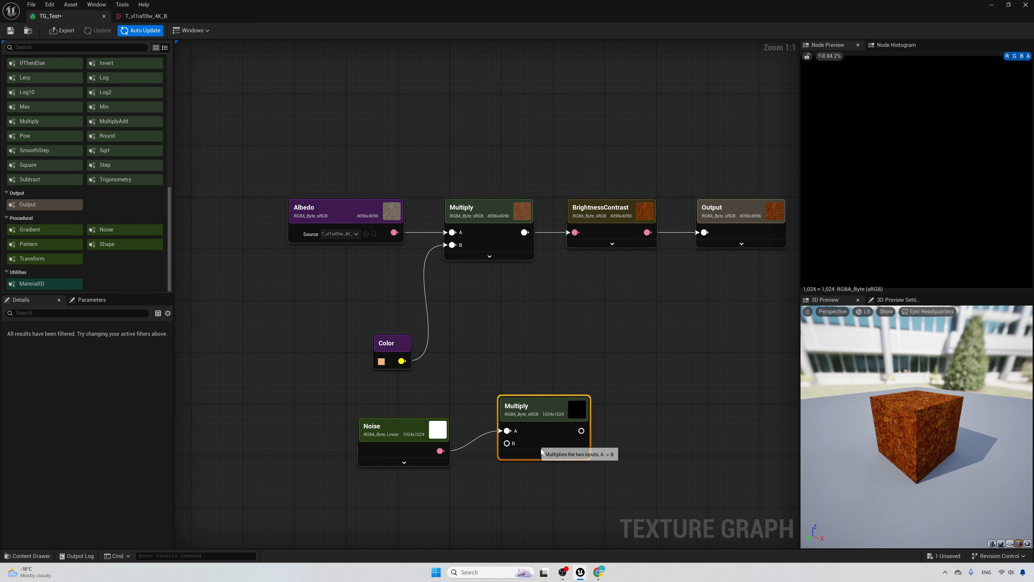
{"action": "left_click_drag", "start_coordinate": [407, 363], "coordinate": [515, 445]}
{"action": "left_click_drag", "start_coordinate": [581, 431], "coordinate": [453, 245]}
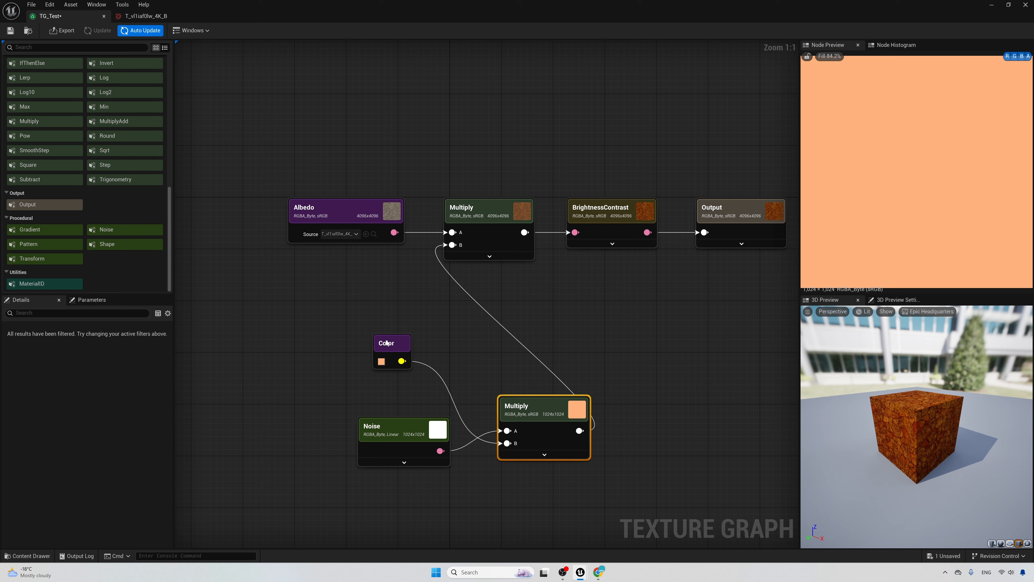
Place Color beneath Noise and move Noise, Color and the second Multiply together closer to the main node chain.
{"action": "left_click_drag", "start_coordinate": [383, 342], "coordinate": [396, 490]}
{"action": "left_click_drag", "start_coordinate": [535, 492], "coordinate": [354, 413]}
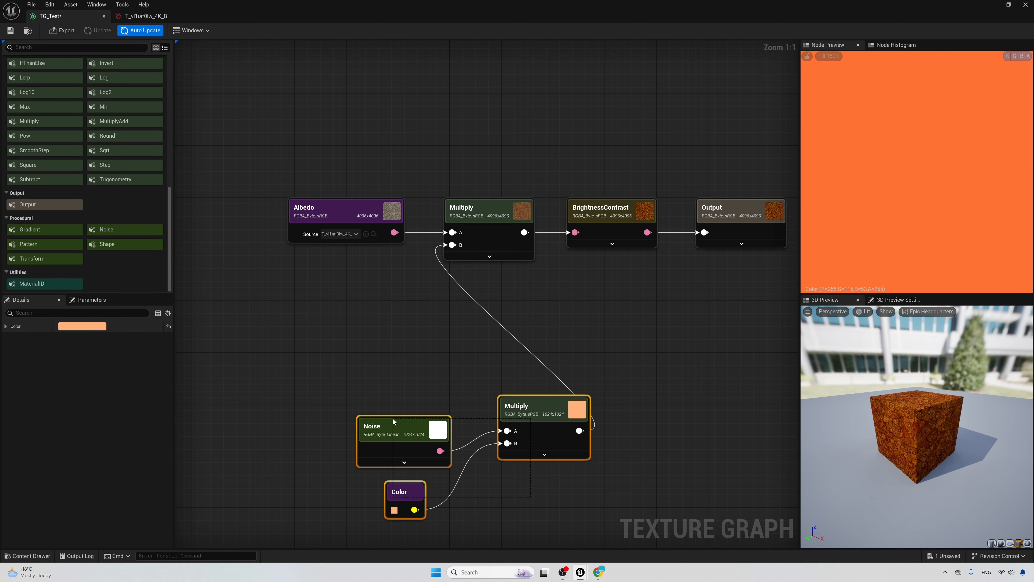
{"action": "left_click_drag", "start_coordinate": [539, 425], "coordinate": [426, 330]}
{"action": "left_click", "coordinate": [490, 314]}
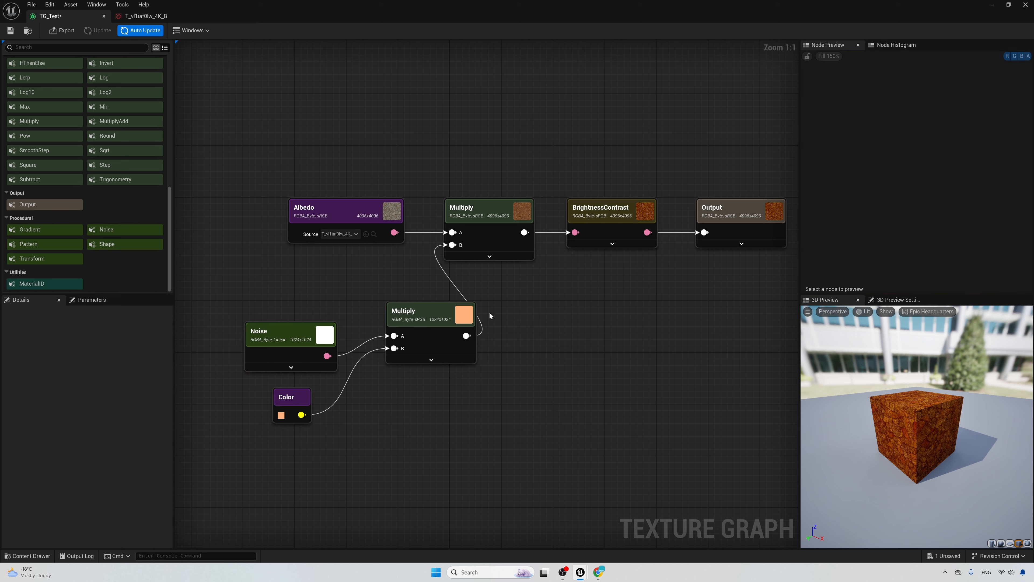
Preview the first Multiply, Noise and Color nodes, and review the available Noise Type options.
{"action": "left_click", "coordinate": [504, 235]}
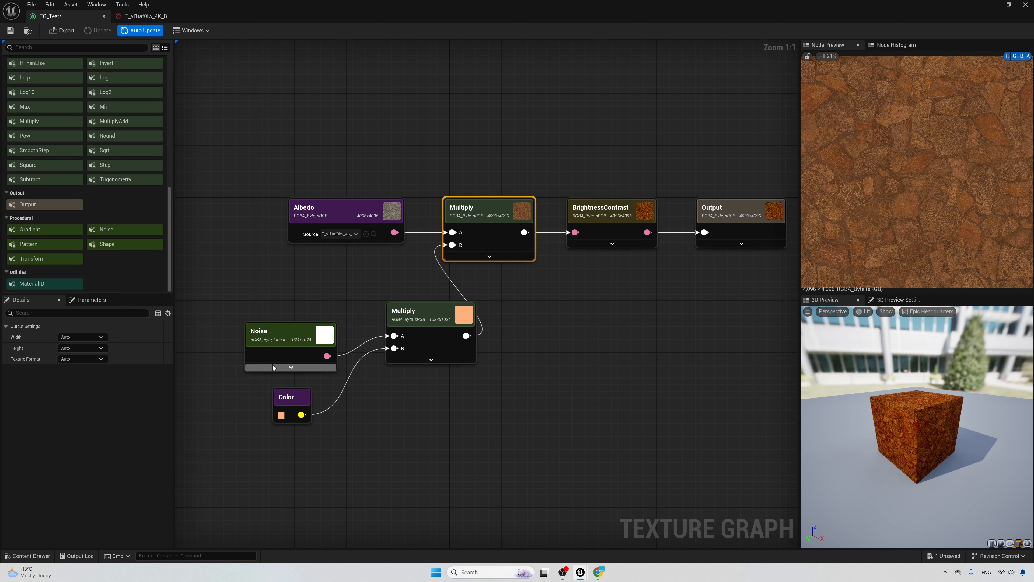
{"action": "left_click", "coordinate": [330, 395]}
{"action": "left_click", "coordinate": [303, 355]}
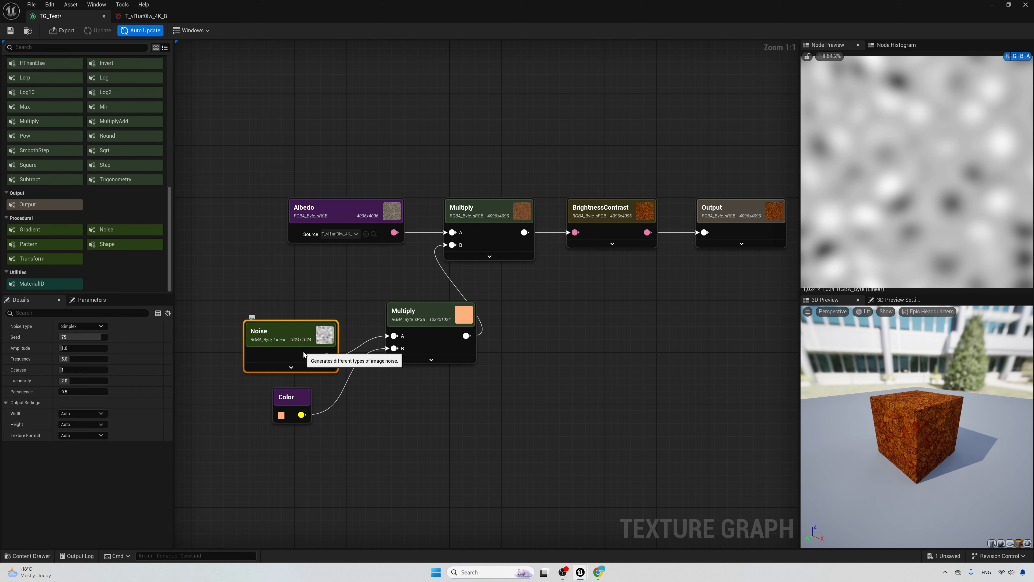
{"action": "left_click", "coordinate": [303, 402]}
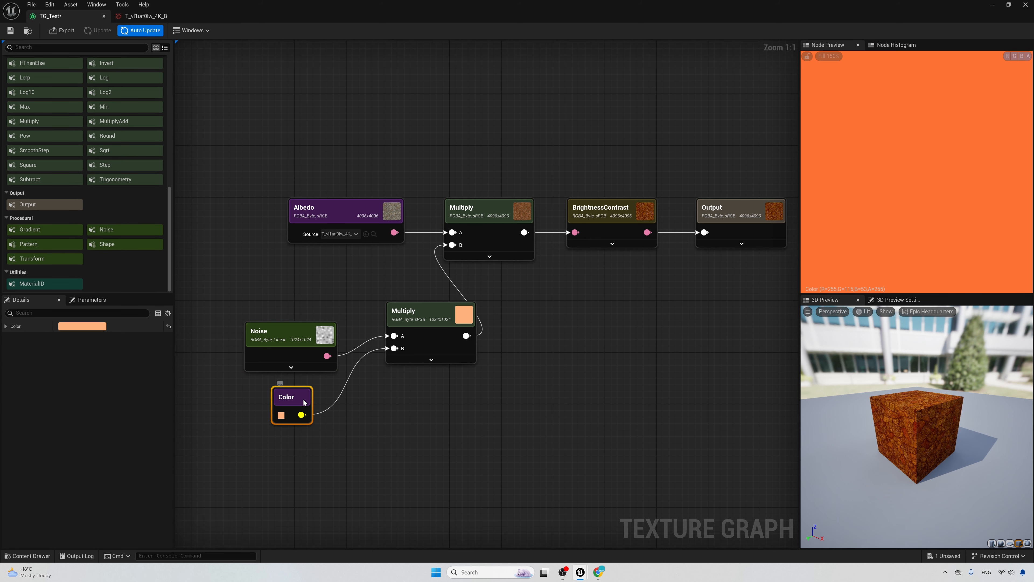
{"action": "left_click", "coordinate": [304, 353]}
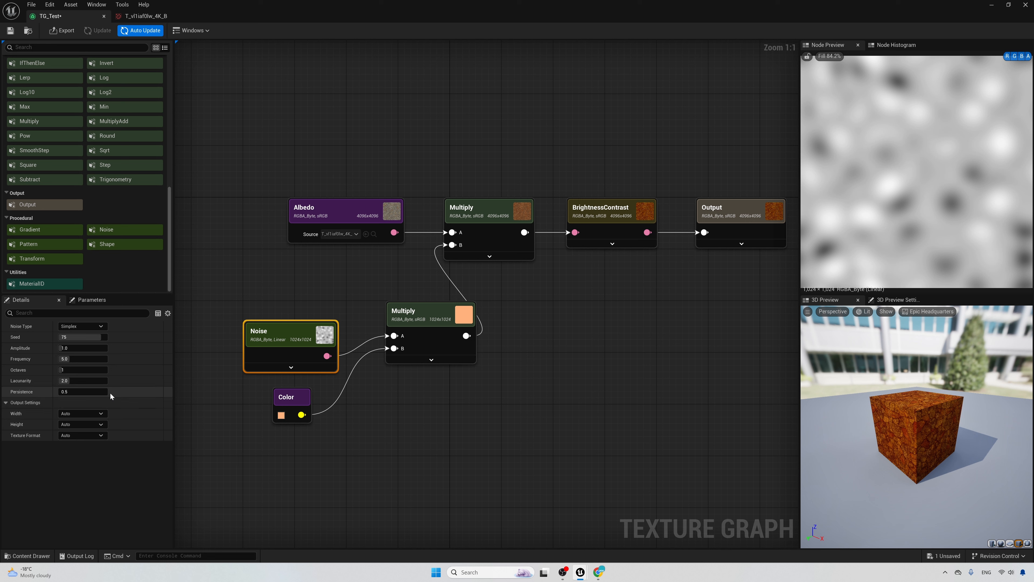
{"action": "left_click", "coordinate": [104, 328]}
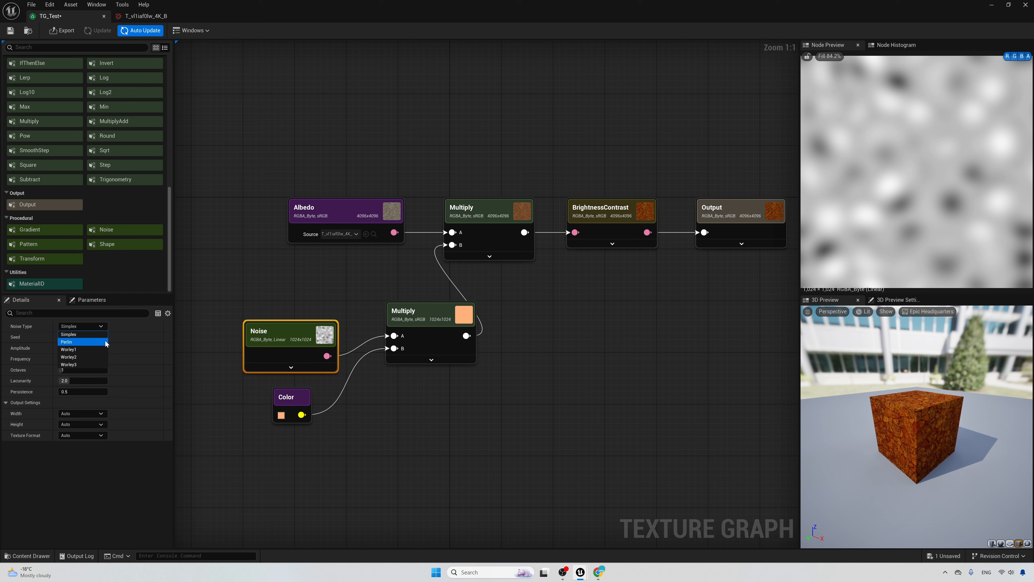
{"action": "left_click", "coordinate": [132, 369]}
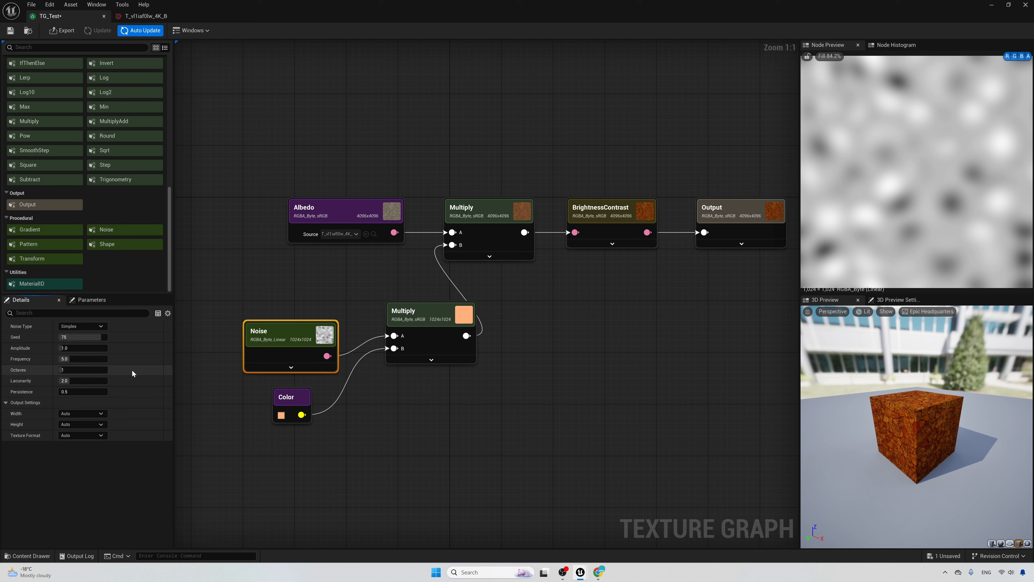
Set the Noise node's Octaves to 8 and Frequency to 2, and increase its Amplitude.
{"action": "left_click", "coordinate": [69, 373]}
{"action": "type", "text": "8"}
{"action": "key", "text": "Return"}
{"action": "left_click", "coordinate": [77, 359]}
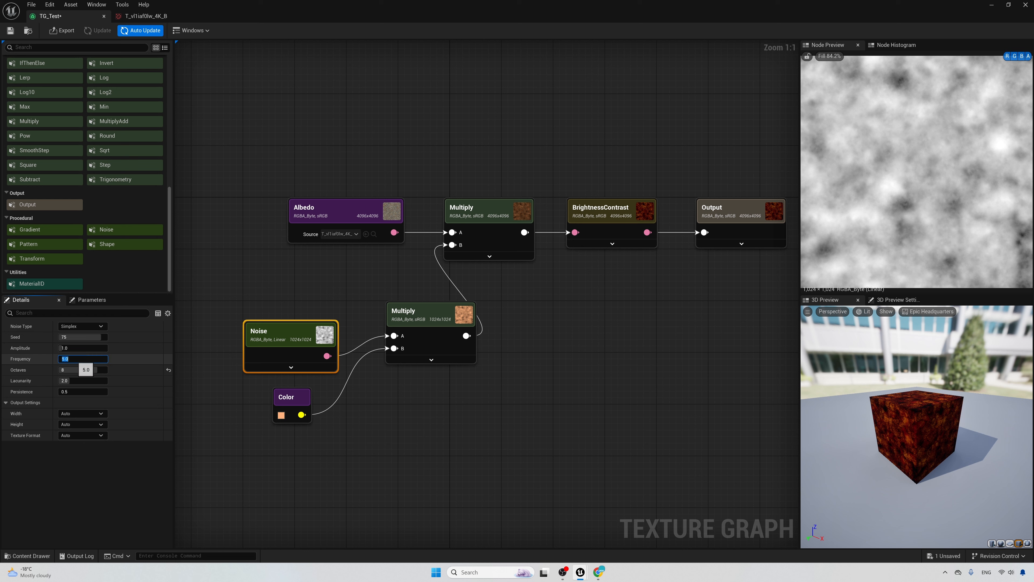
{"action": "type", "text": "2"}
{"action": "key", "text": "Return"}
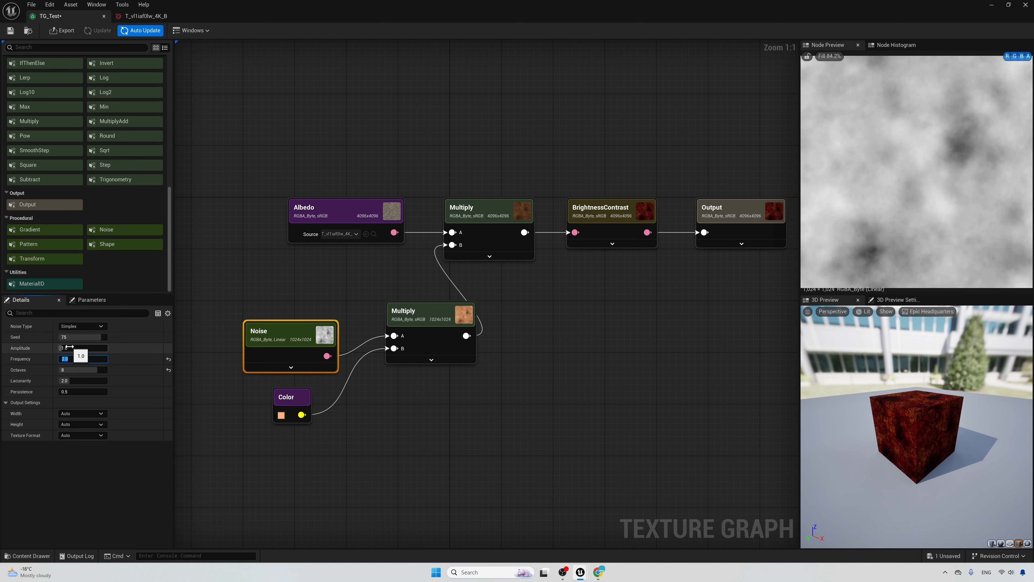
{"action": "left_click", "coordinate": [69, 347]}
{"action": "key", "text": "Return"}
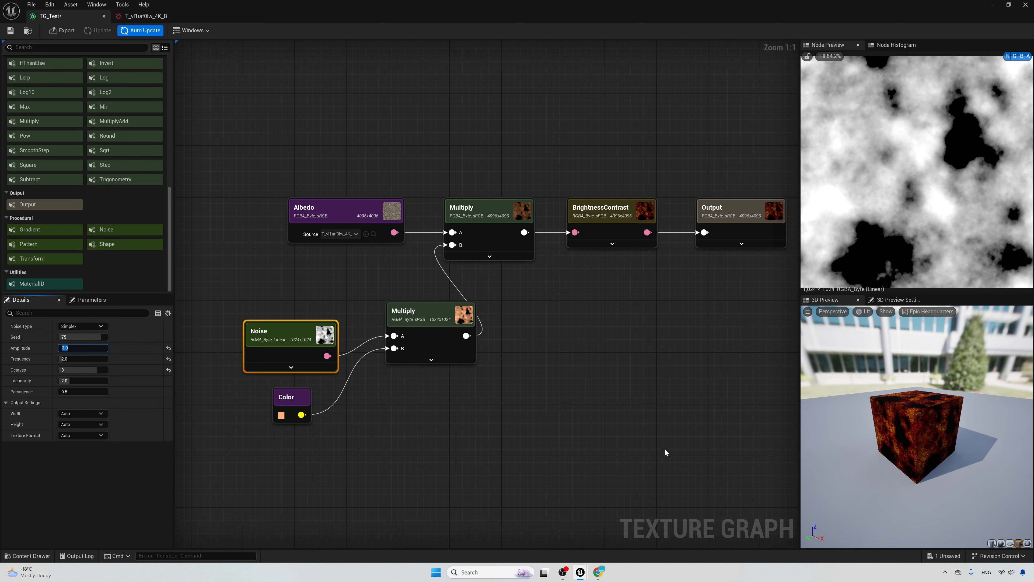
Preview the first Multiply and BrightnessContrast nodes, and set BrightnessContrast's Contrast to 1.05.
{"action": "left_click", "coordinate": [493, 226]}
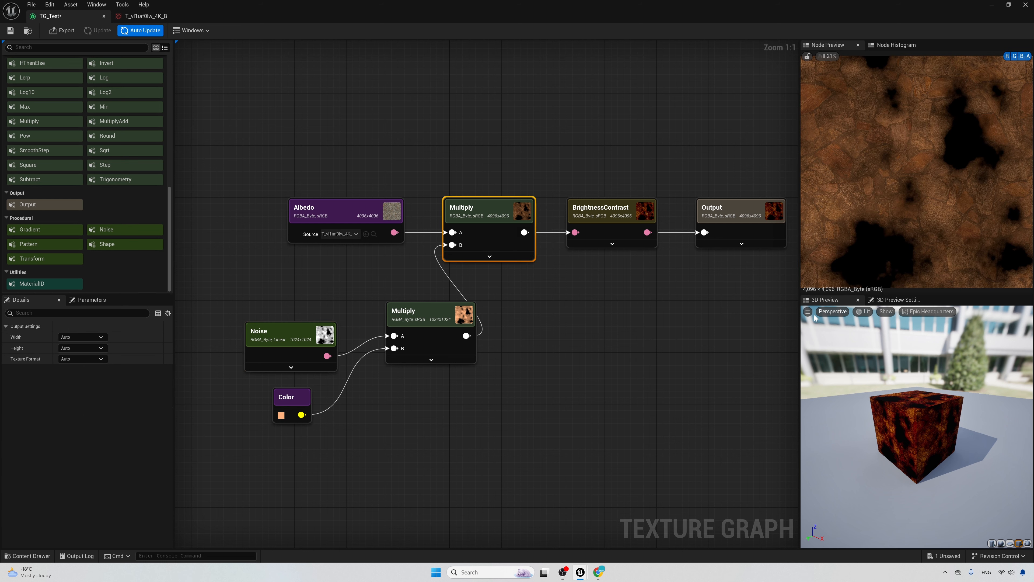
{"action": "left_click", "coordinate": [622, 222]}
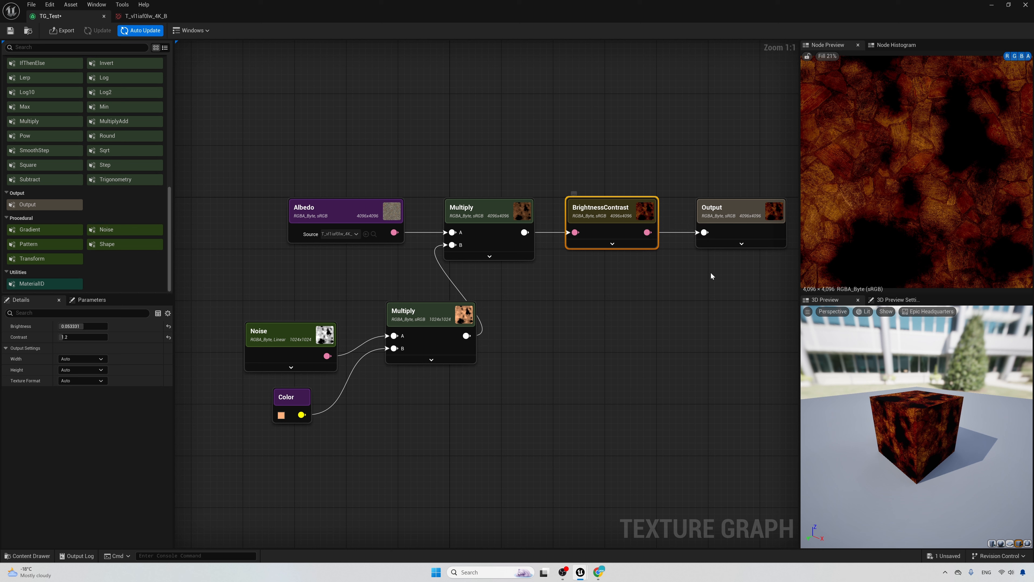
{"action": "left_click", "coordinate": [81, 337]}
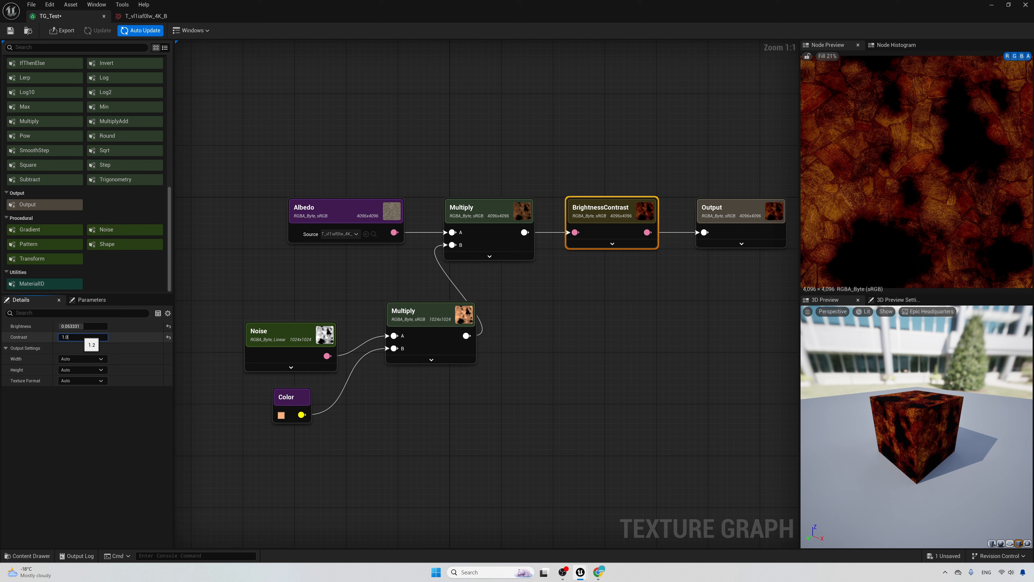
{"action": "type", "text": "1.05"}
{"action": "key", "text": "Return"}
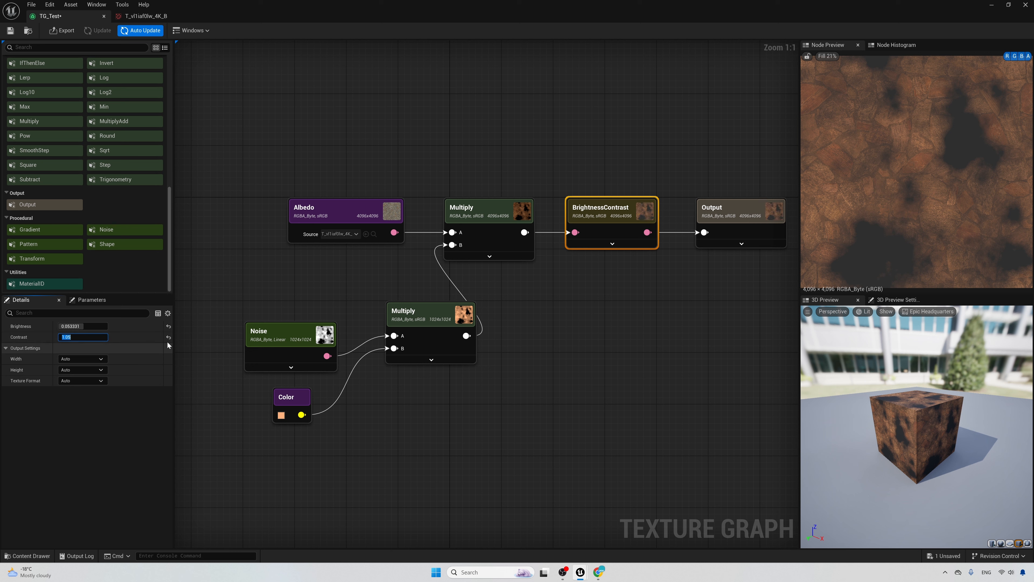
Reset BrightnessContrast's Contrast and Brightness to their defaults, and raise Contrast to about 1.027.
{"action": "left_click", "coordinate": [168, 337]}
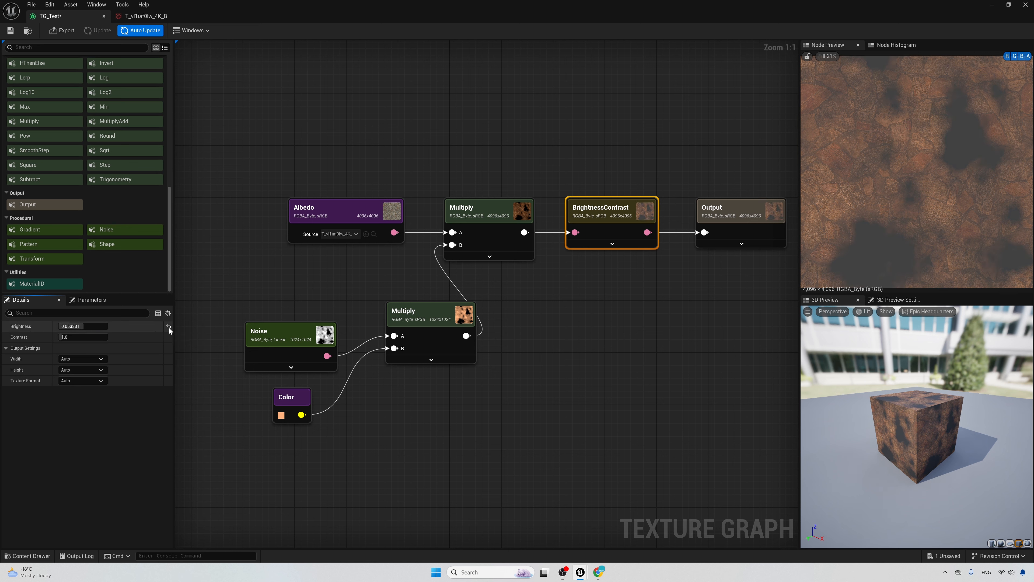
{"action": "left_click", "coordinate": [169, 327]}
{"action": "left_click_drag", "start_coordinate": [70, 337], "coordinate": [74, 337]}
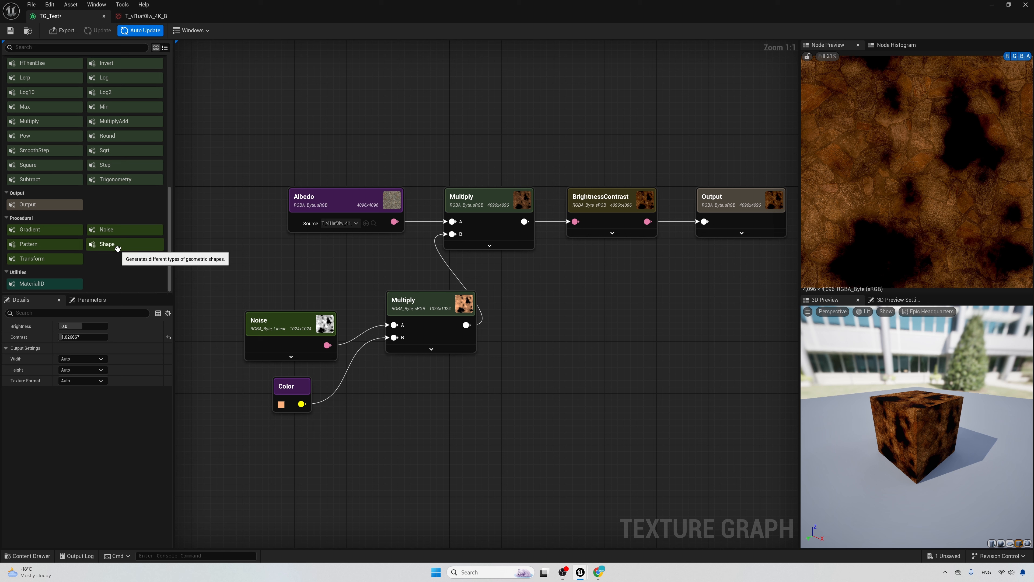
Add a second Noise node feeding the Output node, with Noise Type set to Perlin and Octaves to 8.
{"action": "left_click_drag", "start_coordinate": [117, 231], "coordinate": [575, 355]}
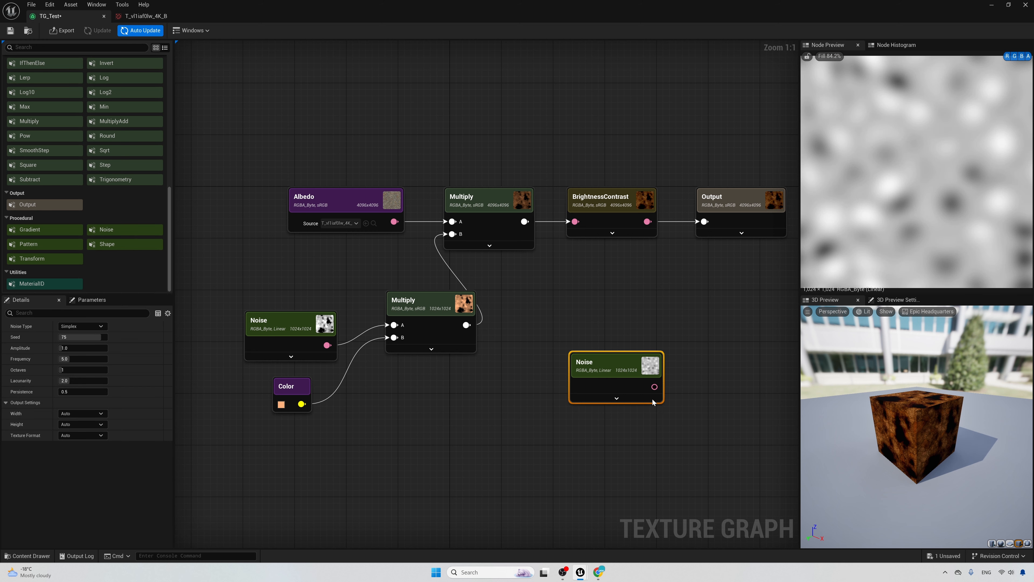
{"action": "left_click_drag", "start_coordinate": [654, 387], "coordinate": [709, 222]}
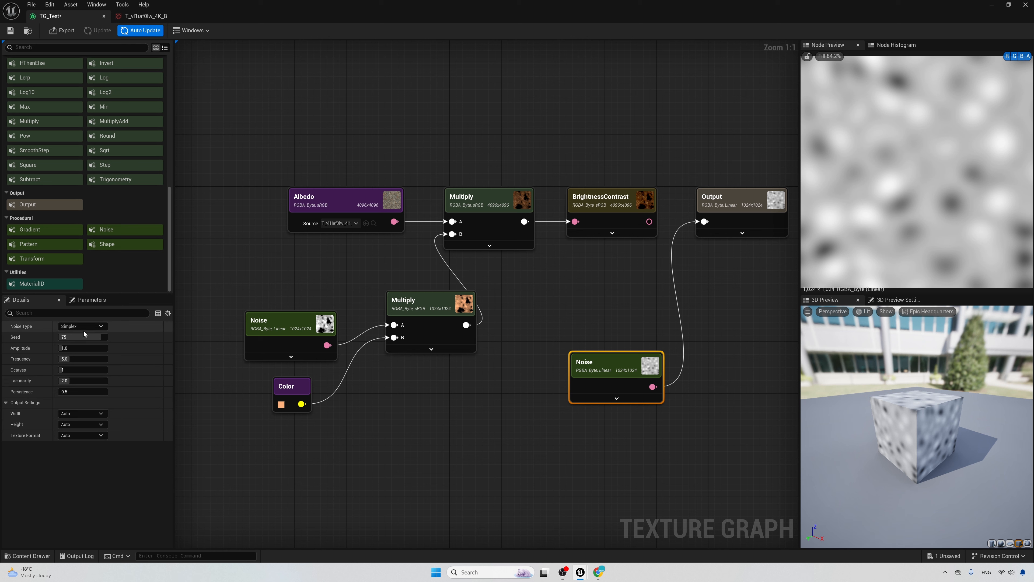
{"action": "left_click", "coordinate": [101, 327]}
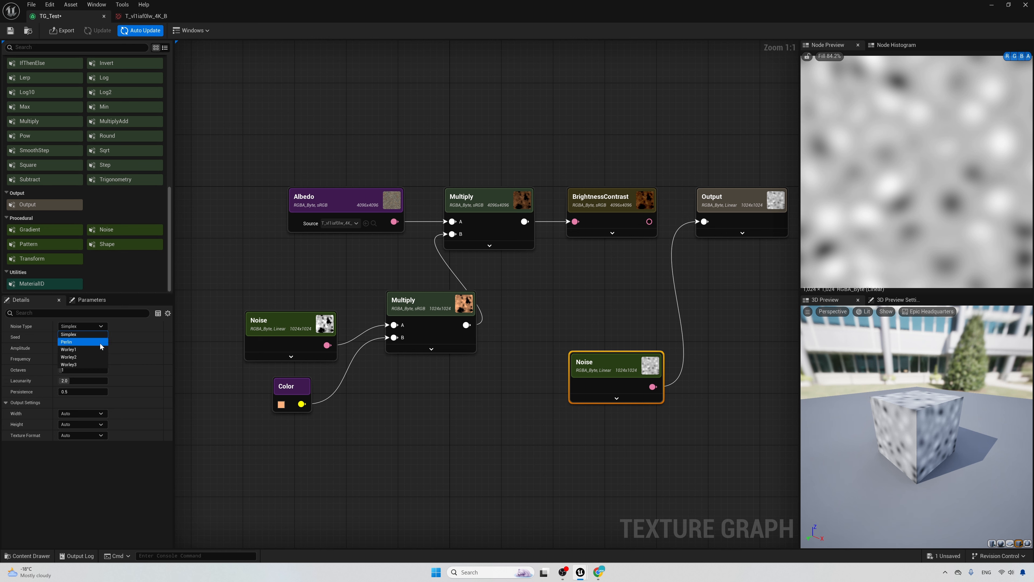
{"action": "left_click", "coordinate": [101, 345]}
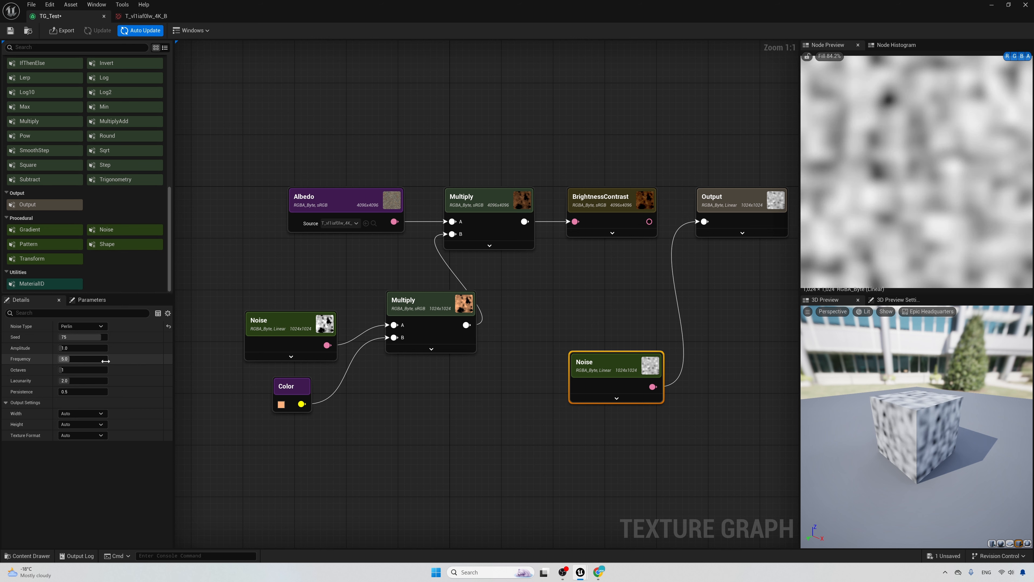
{"action": "left_click", "coordinate": [76, 370]}
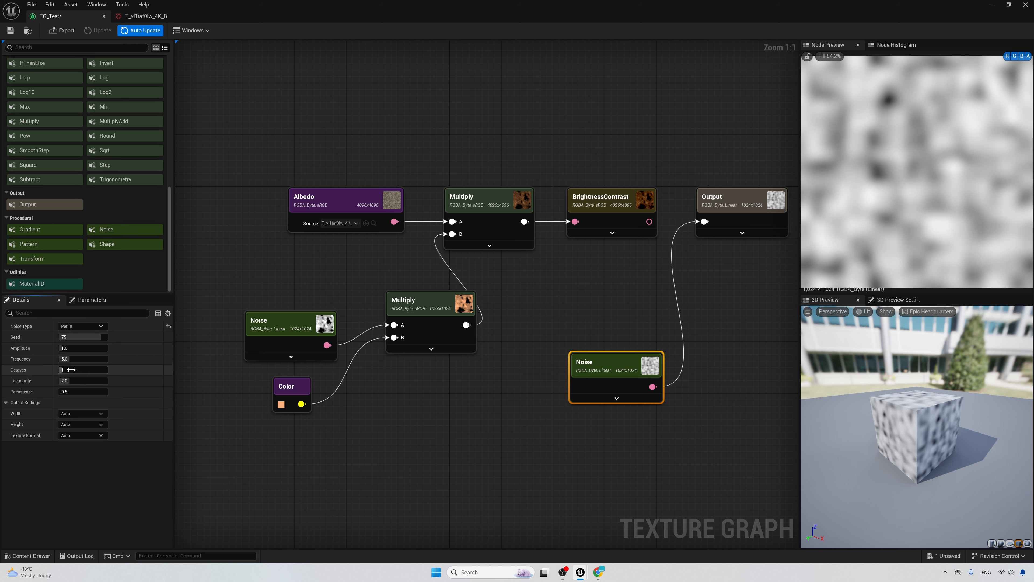
{"action": "type", "text": "8"}
{"action": "key", "text": "Return"}
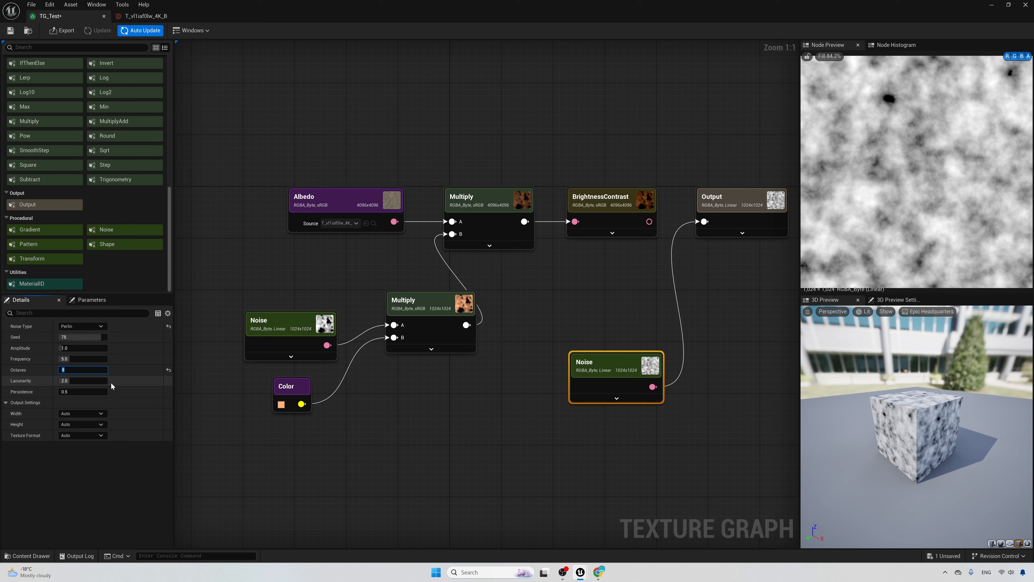
Add a Gradient node feeding the Output node, set its Type to Radial, and raise its Radius to about 0.38.
{"action": "left_click_drag", "start_coordinate": [49, 233], "coordinate": [583, 443]}
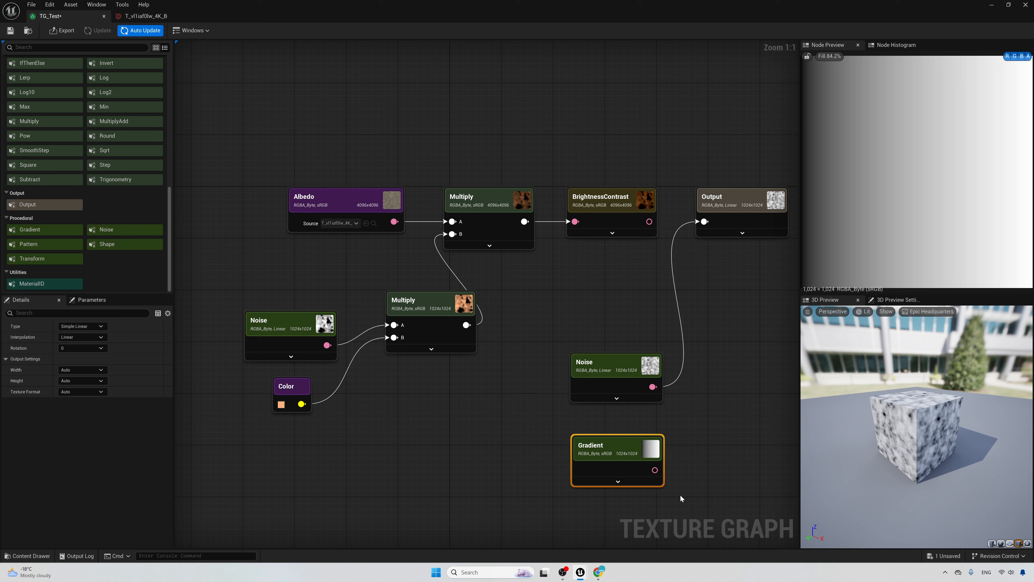
{"action": "left_click_drag", "start_coordinate": [655, 469], "coordinate": [707, 223]}
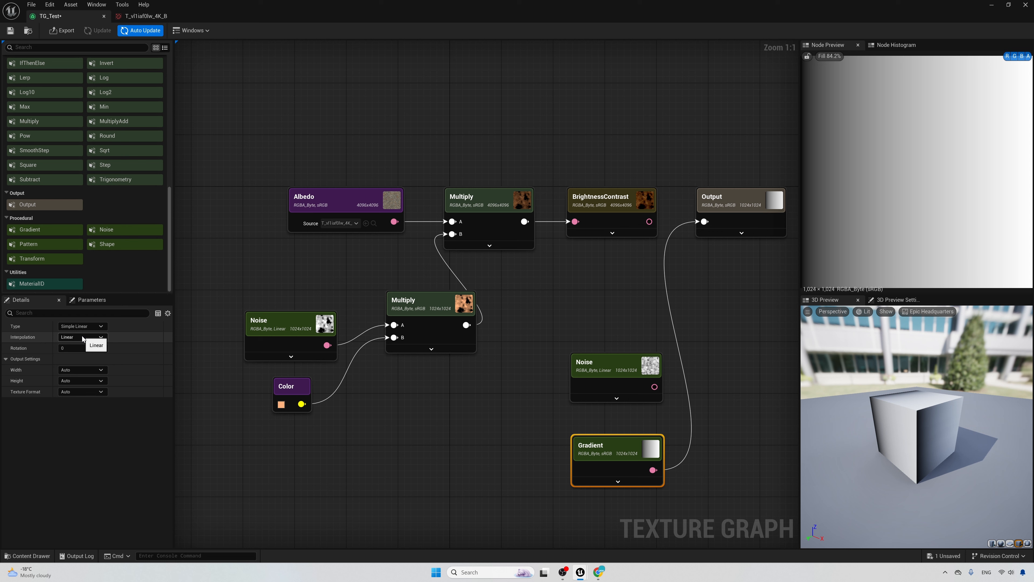
{"action": "left_click", "coordinate": [82, 328]}
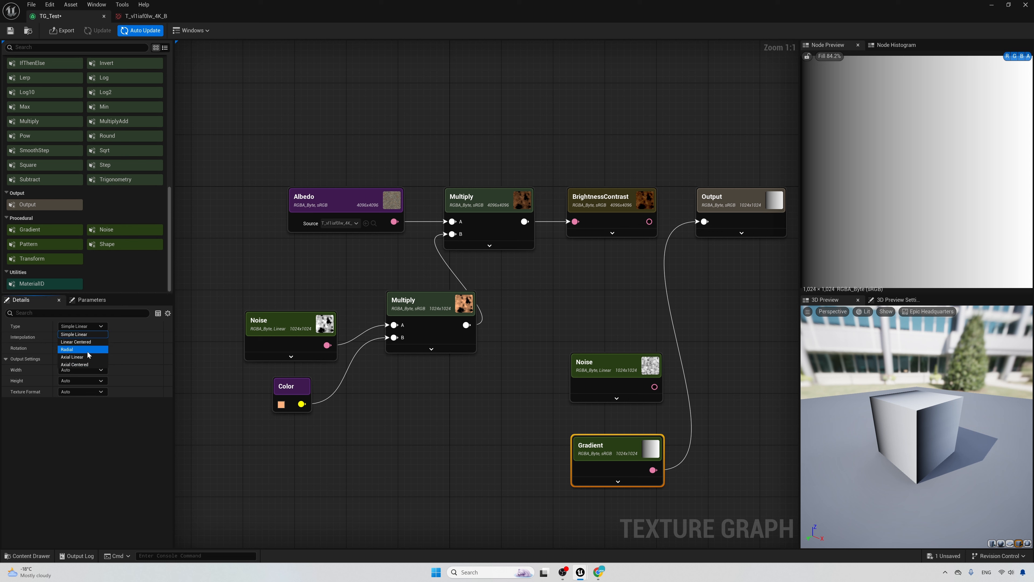
{"action": "left_click", "coordinate": [86, 350]}
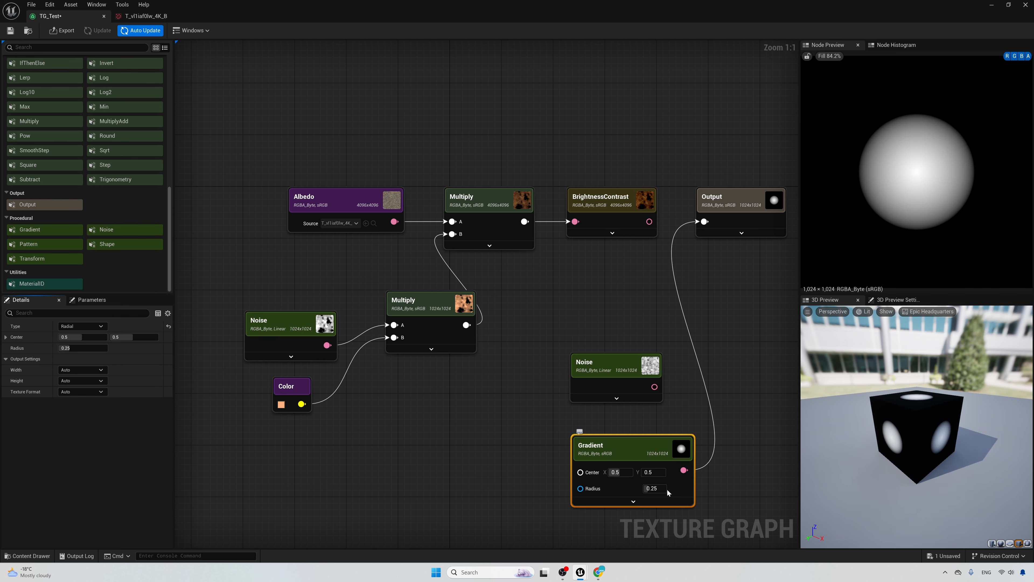
{"action": "left_click_drag", "start_coordinate": [650, 487], "coordinate": [661, 488]}
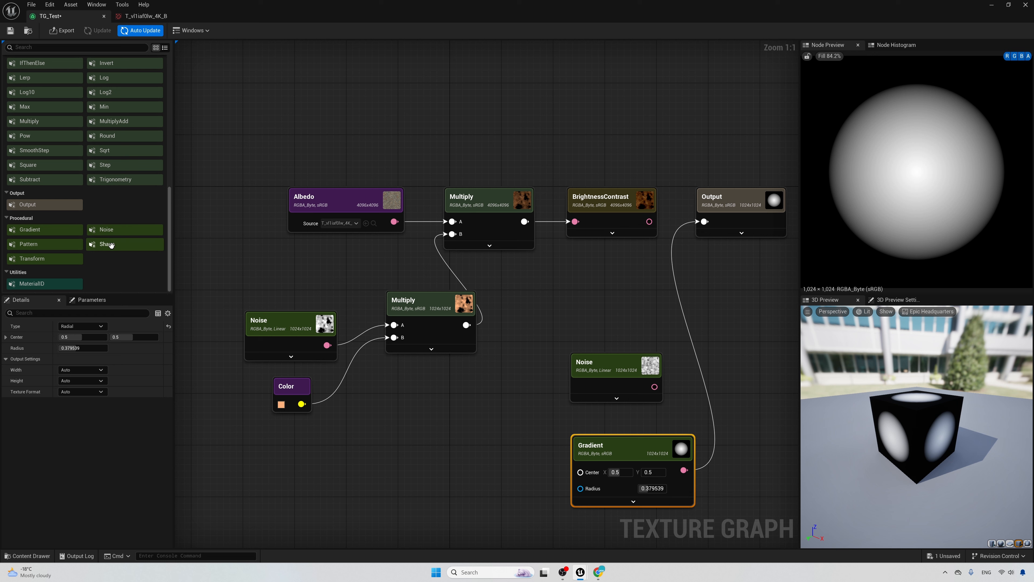
Add a Shape node, try the Triangle shape type, set it to Pentagon, and connect the node to Output.
{"action": "left_click_drag", "start_coordinate": [106, 244], "coordinate": [573, 302]}
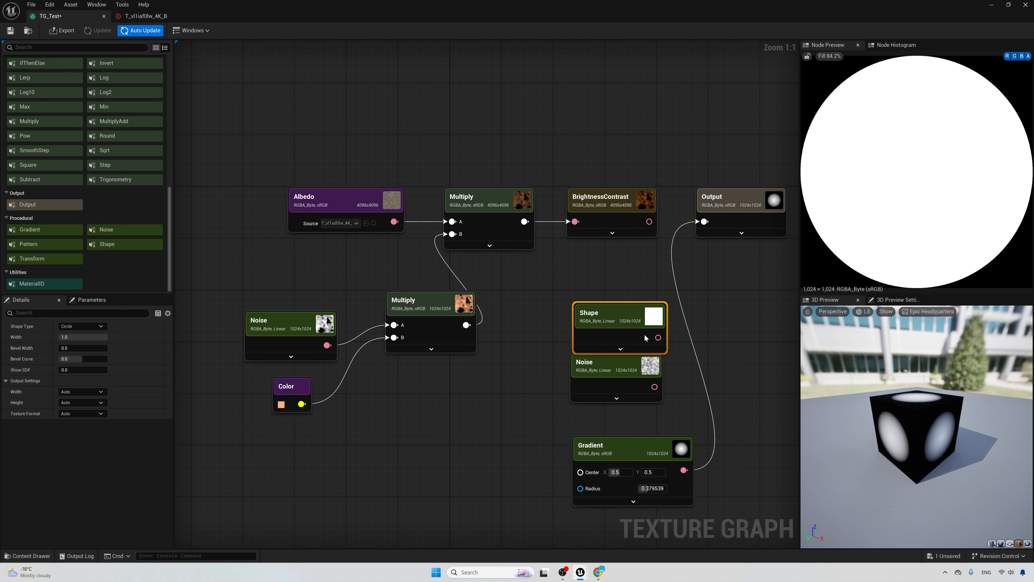
{"action": "left_click", "coordinate": [79, 327]}
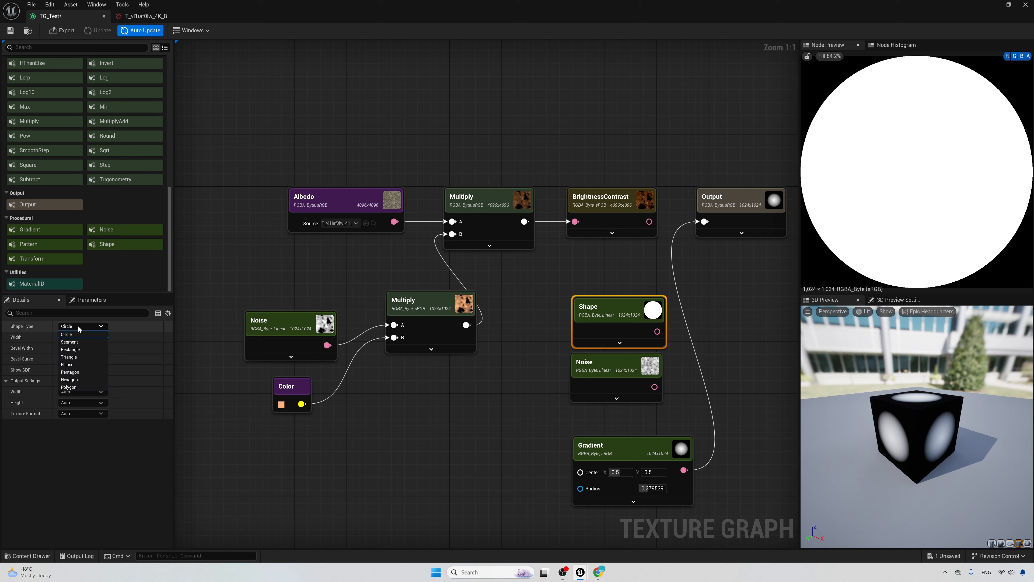
{"action": "left_click", "coordinate": [87, 358]}
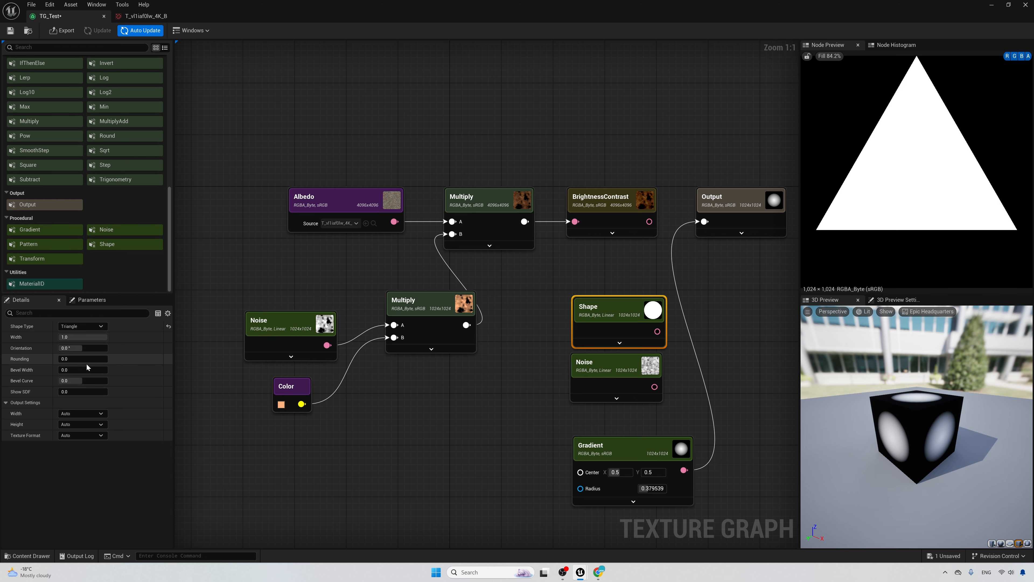
{"action": "left_click", "coordinate": [82, 326]}
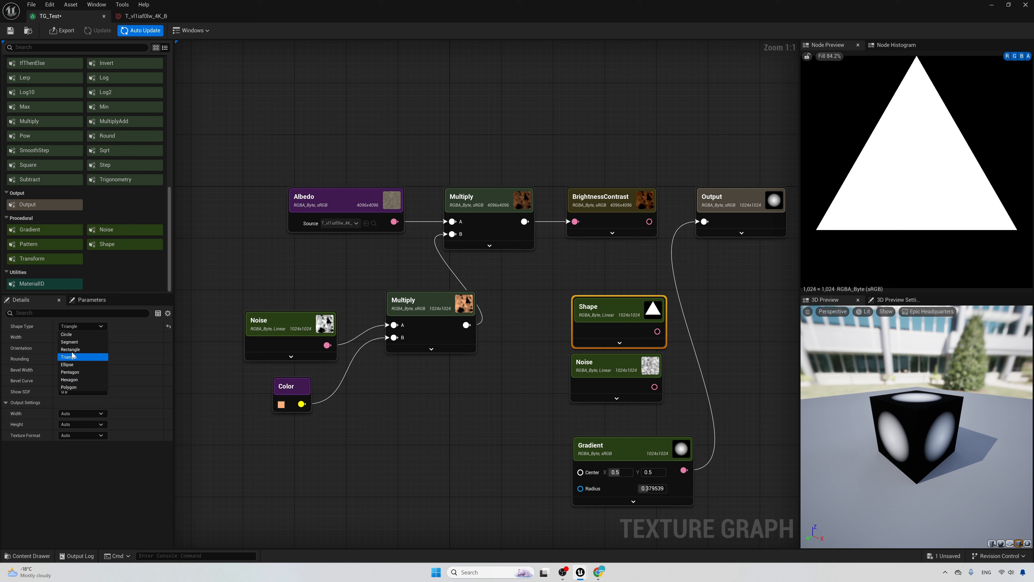
{"action": "left_click", "coordinate": [77, 372]}
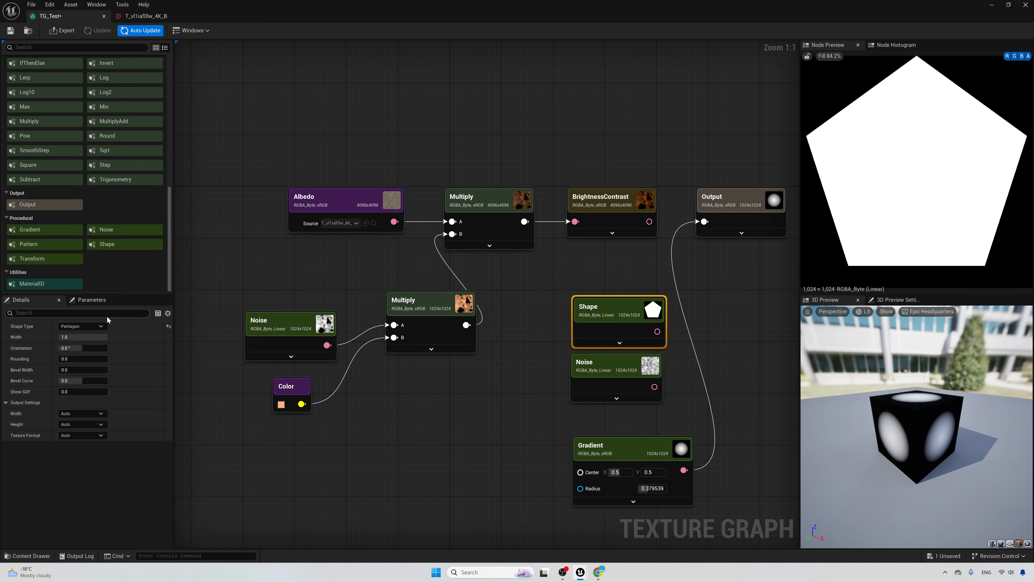
{"action": "left_click_drag", "start_coordinate": [658, 332], "coordinate": [704, 222]}
{"action": "left_click_drag", "start_coordinate": [631, 347], "coordinate": [631, 334]}
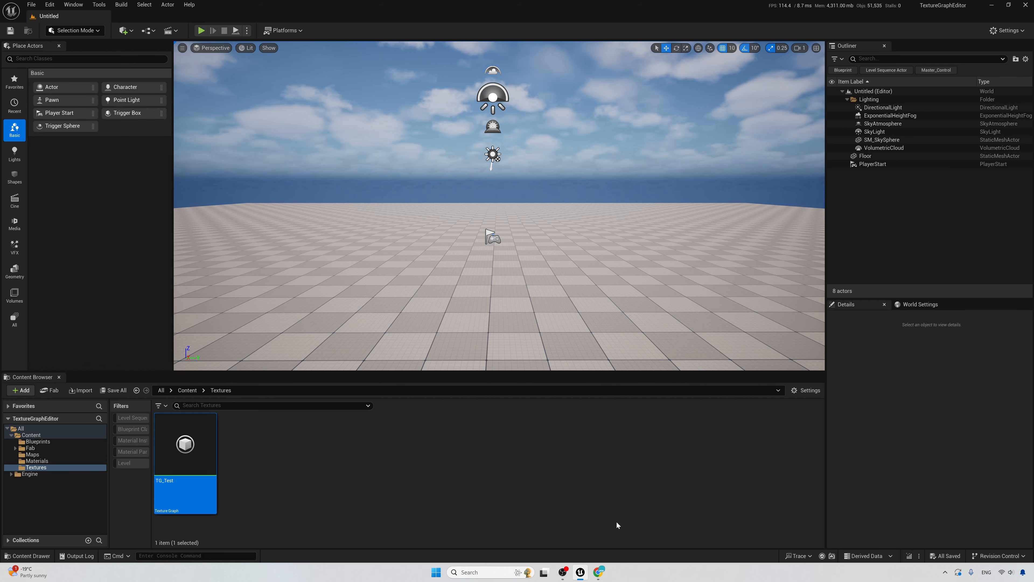
Open the TG_Test texture graph, expand the Output node's settings, and set its file name to T_Albedo.
{"action": "double_click", "coordinate": [199, 493]}
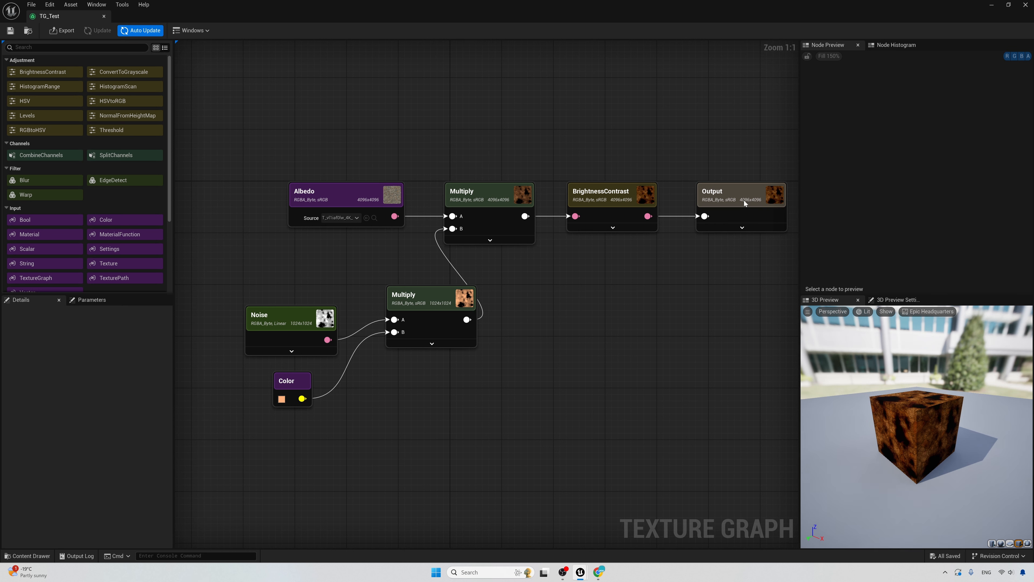
{"action": "left_click", "coordinate": [744, 188]}
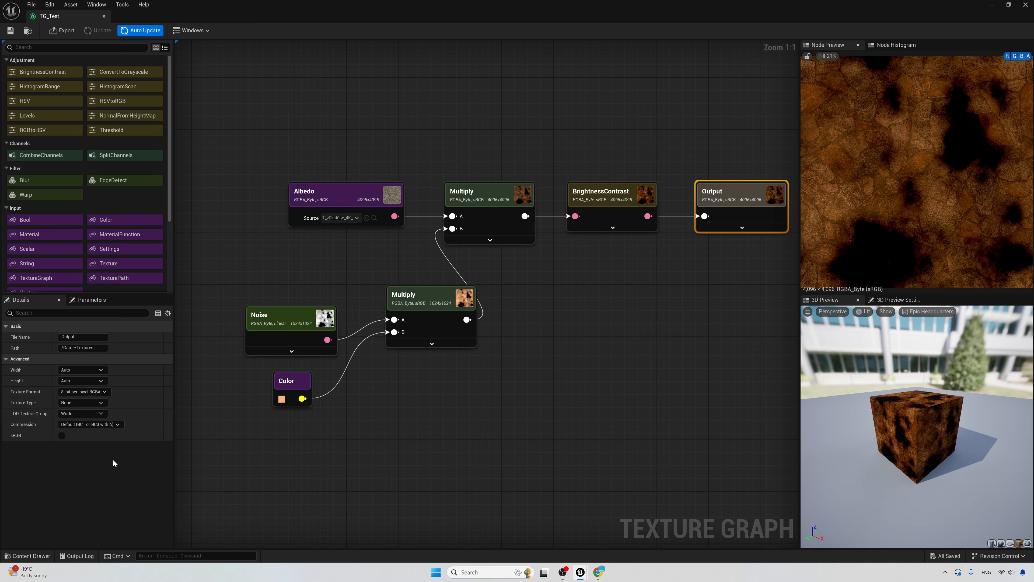
{"action": "right_click_drag", "start_coordinate": [686, 317], "coordinate": [607, 316]}
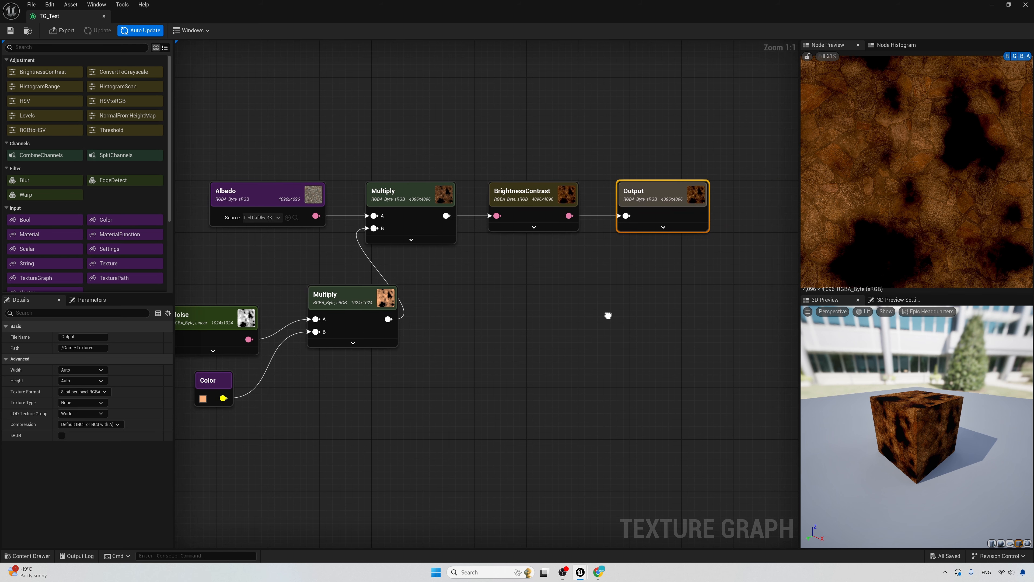
{"action": "left_click", "coordinate": [664, 227]}
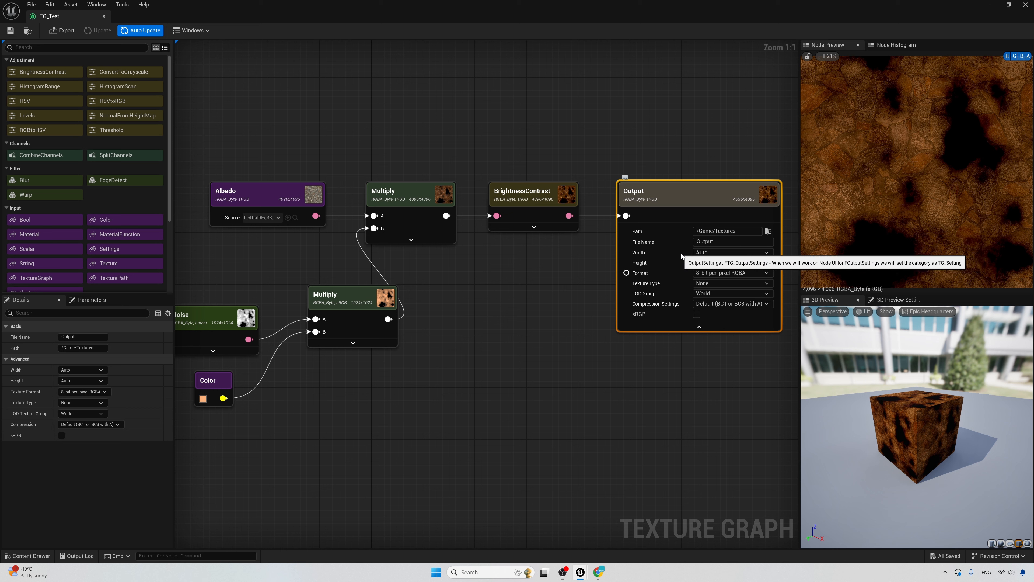
{"action": "left_click", "coordinate": [733, 241]}
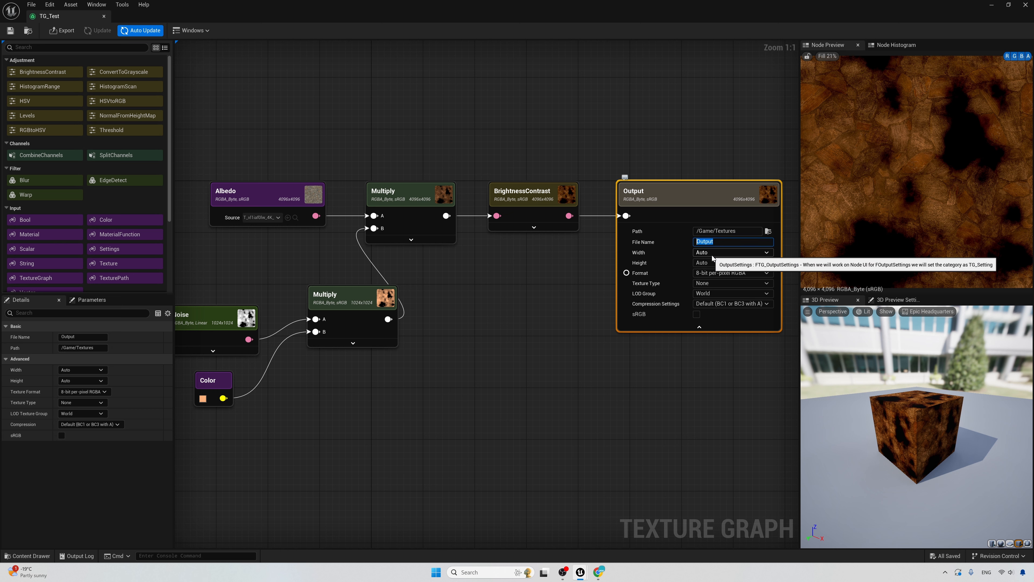
{"action": "type", "text": "T_"}
{"action": "type", "text": "Albedo"}
{"action": "key", "text": "Return"}
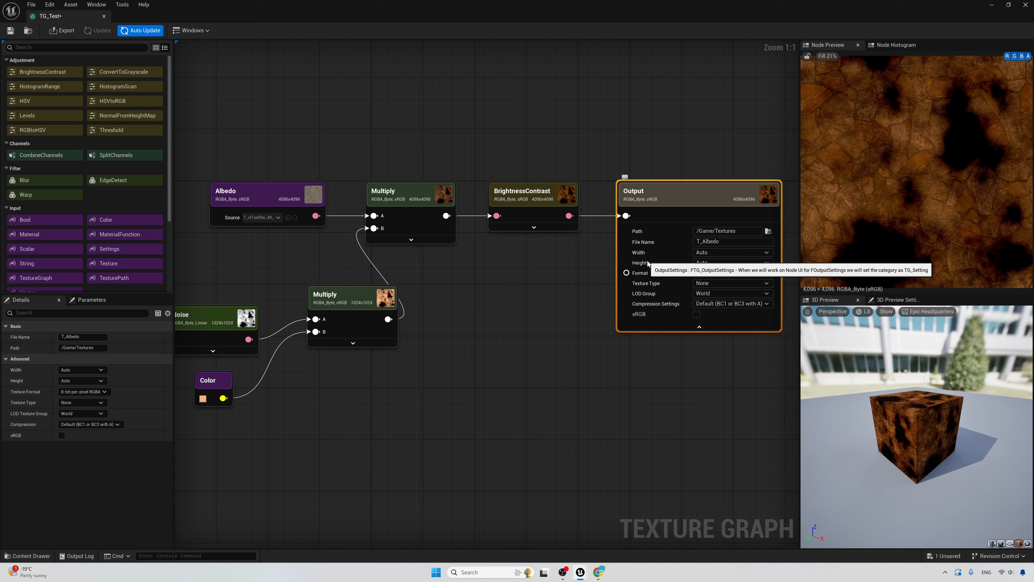
Set the Output node's Width and Height to 2048 and enable sRGB.
{"action": "left_click", "coordinate": [730, 253]}
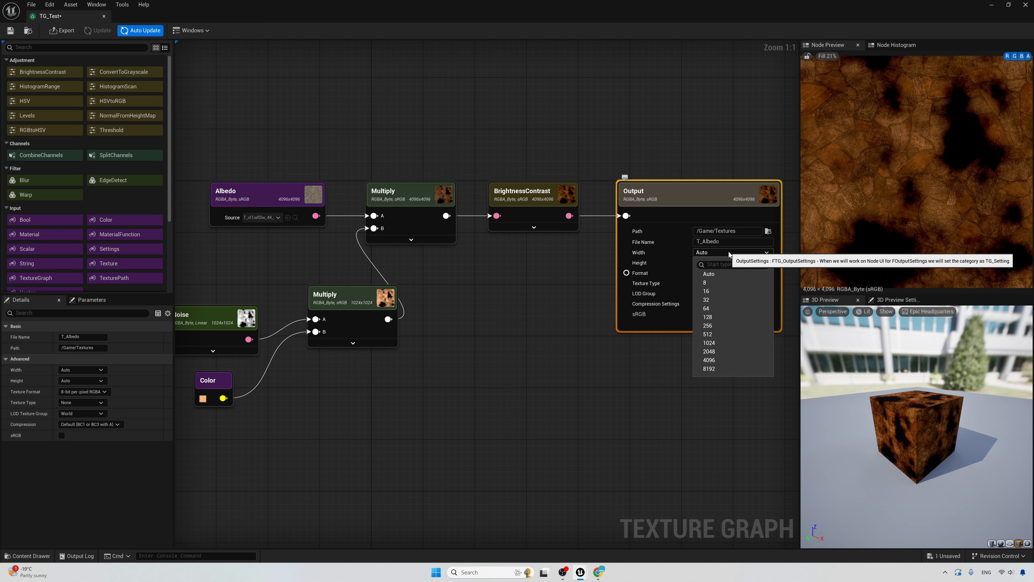
{"action": "left_click", "coordinate": [732, 352]}
{"action": "left_click", "coordinate": [727, 263]}
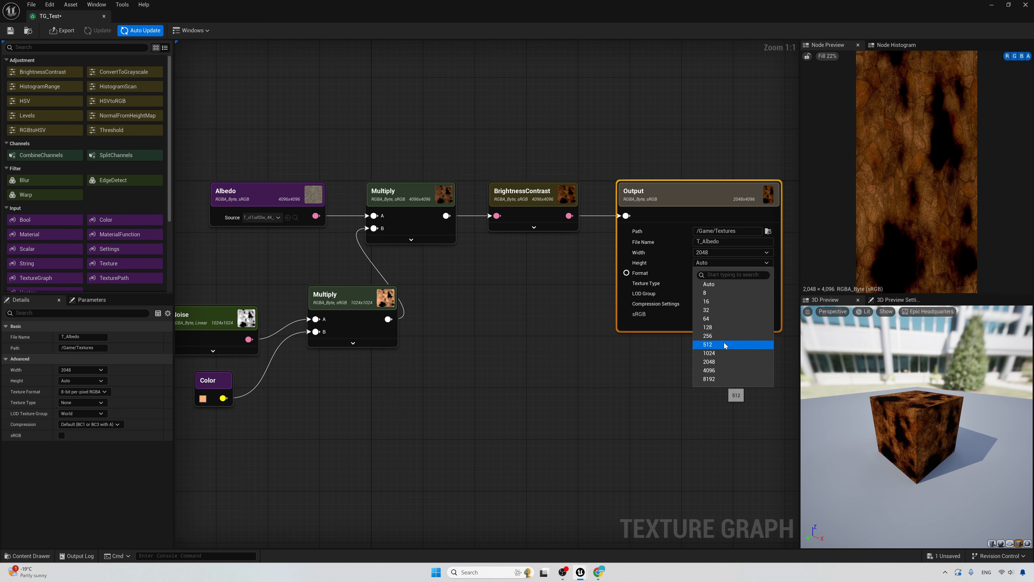
{"action": "left_click", "coordinate": [725, 363]}
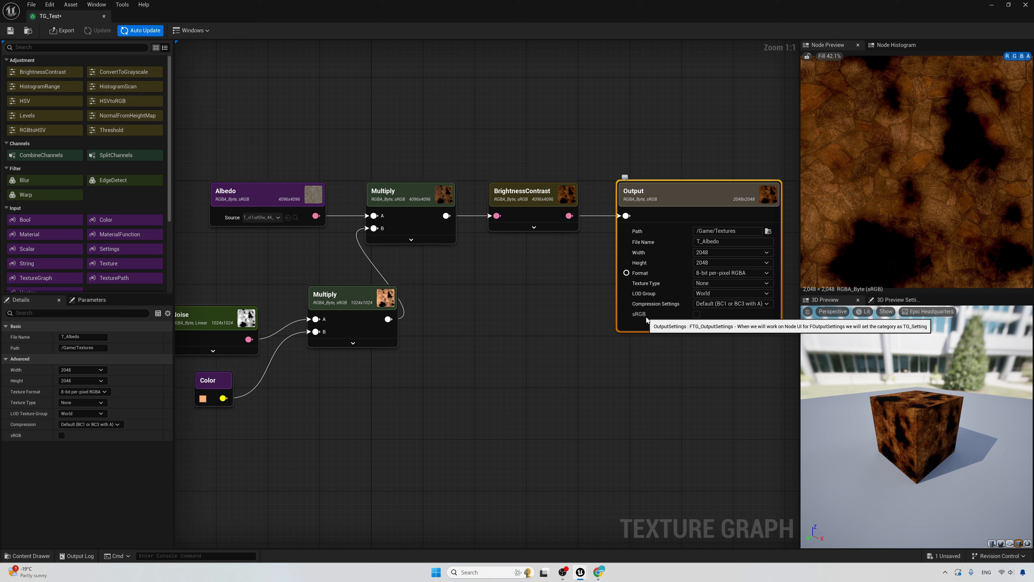
{"action": "left_click", "coordinate": [697, 314]}
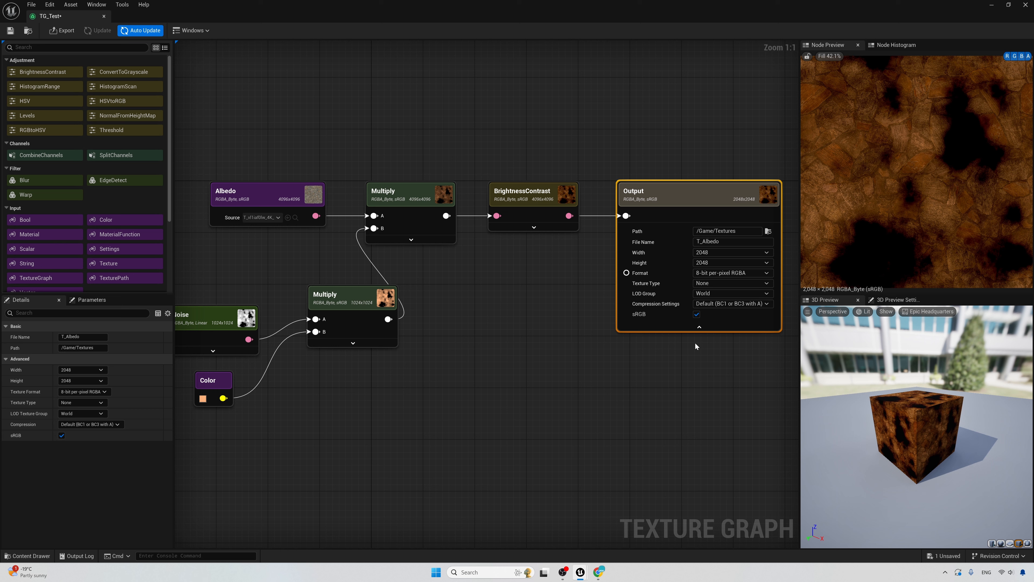
Confirm the Content/Textures folder as the output path and export the graph's Output texture.
{"action": "left_click", "coordinate": [768, 233]}
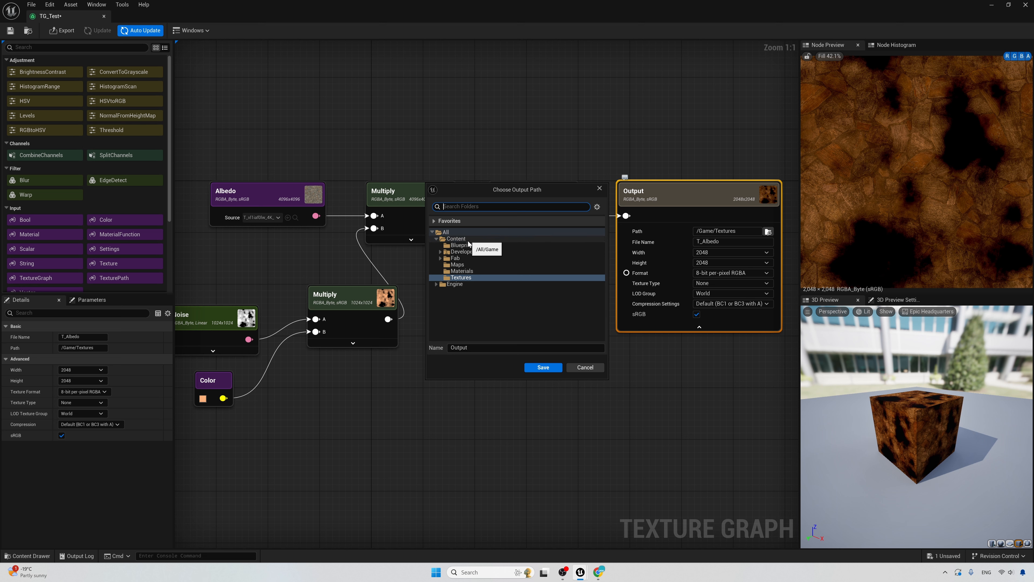
{"action": "left_click", "coordinate": [546, 368]}
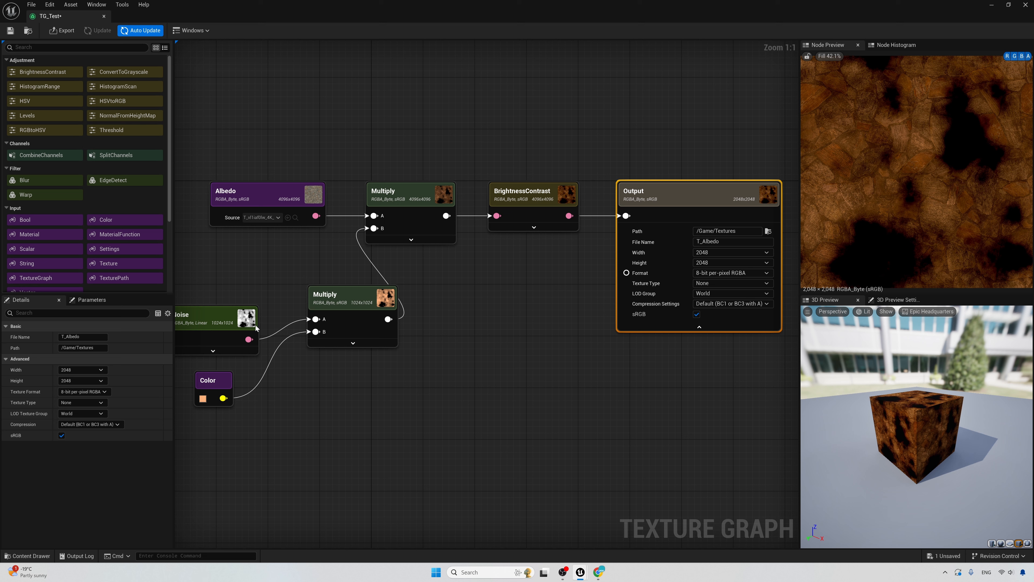
{"action": "left_click", "coordinate": [63, 31]}
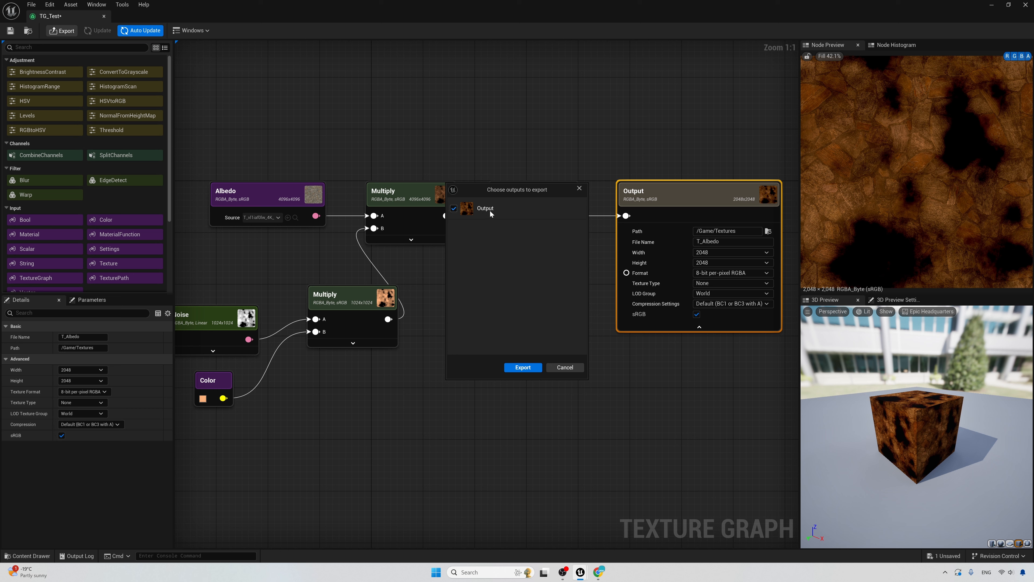
{"action": "left_click", "coordinate": [524, 368]}
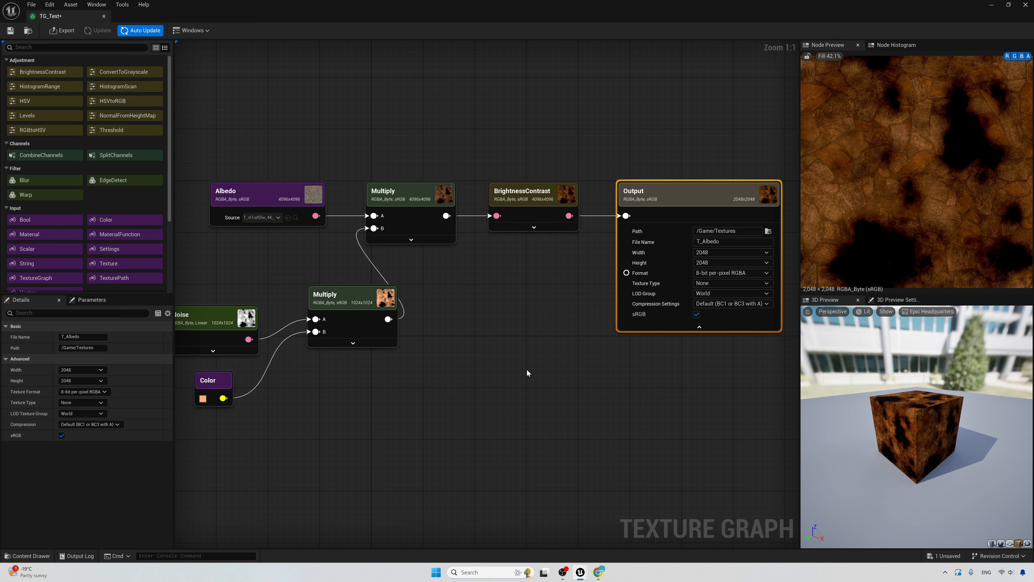
Inspect the exported T_Albedo texture's details and image in the texture editor, and return to the TG_Test graph.
{"action": "left_click", "coordinate": [992, 5]}
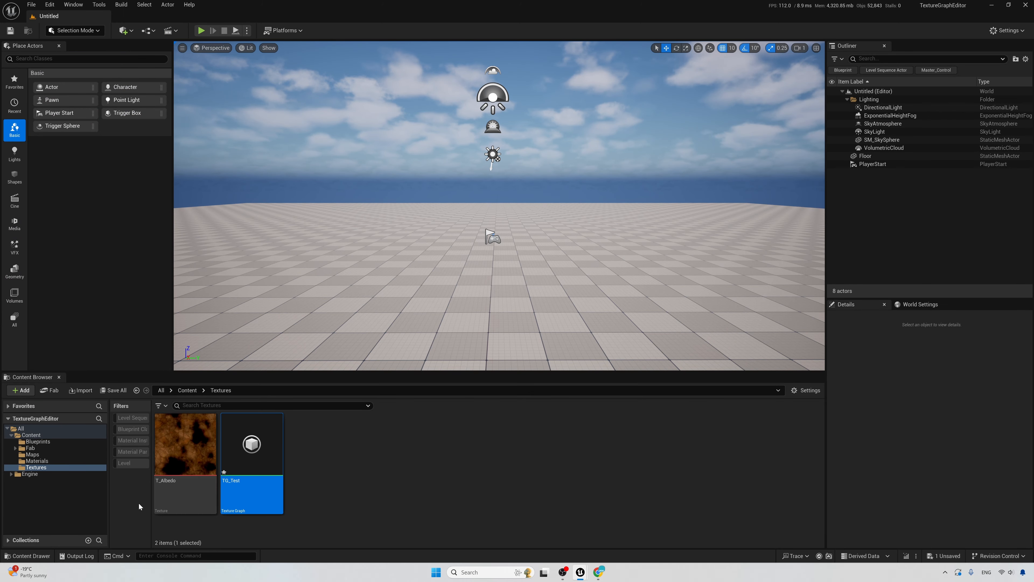
{"action": "mouse_move", "coordinate": [183, 503]}
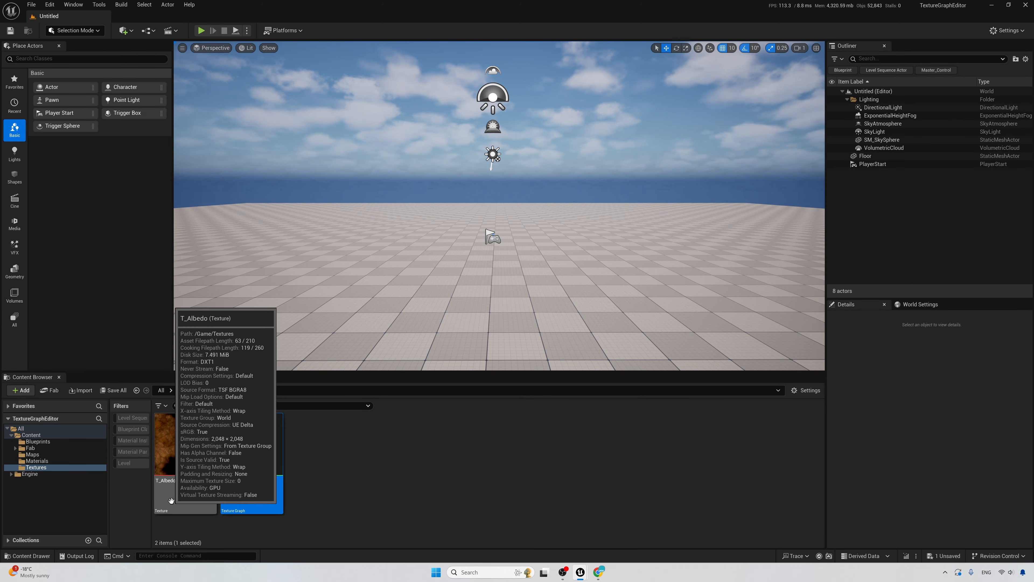
{"action": "double_click", "coordinate": [182, 503]}
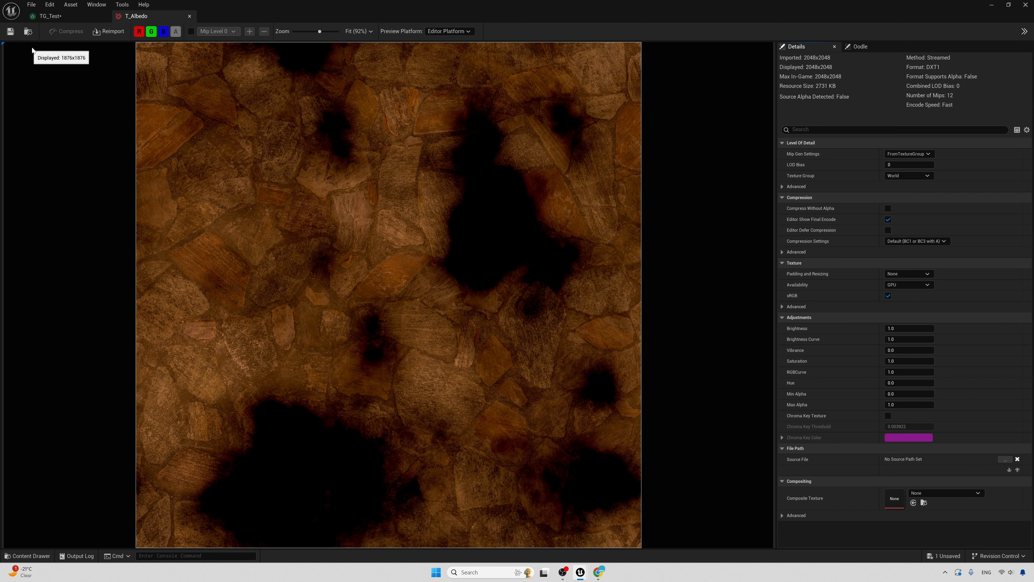
{"action": "left_click", "coordinate": [57, 18]}
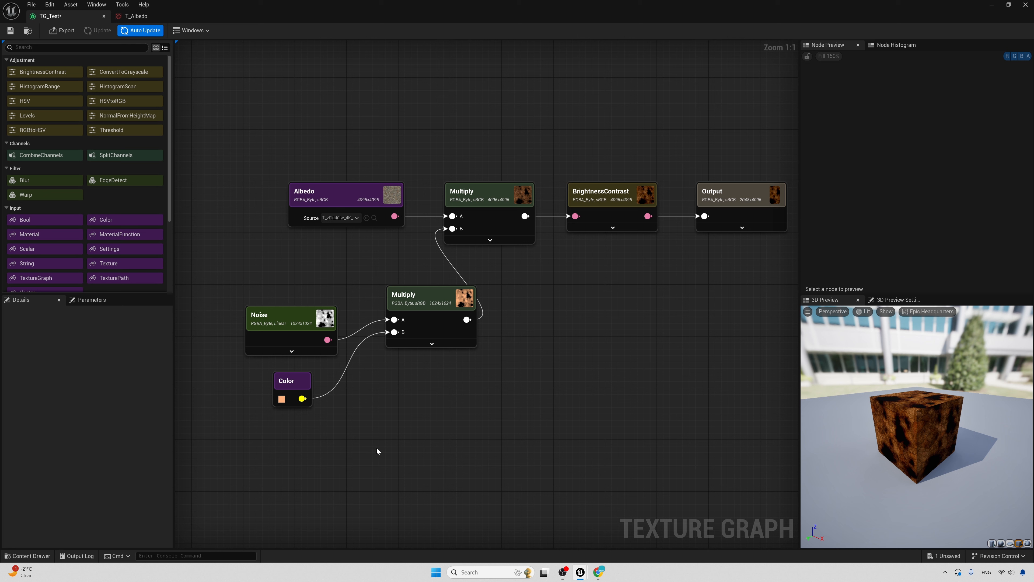
Save and close the TG_Test graph, and open it in the Texture Graph Exporter from the Textures folder.
{"action": "left_click", "coordinate": [10, 30]}
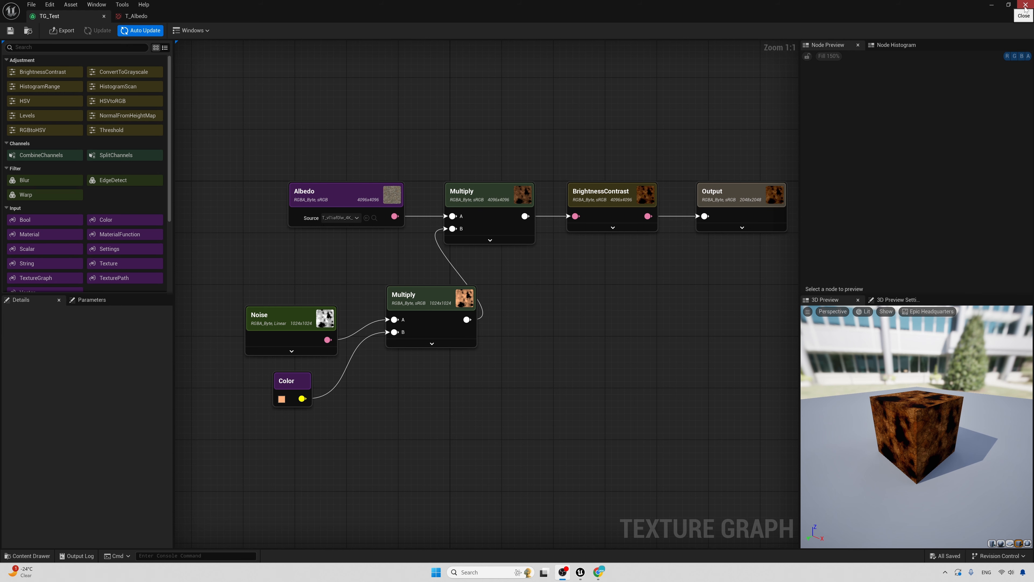
{"action": "left_click", "coordinate": [1025, 6]}
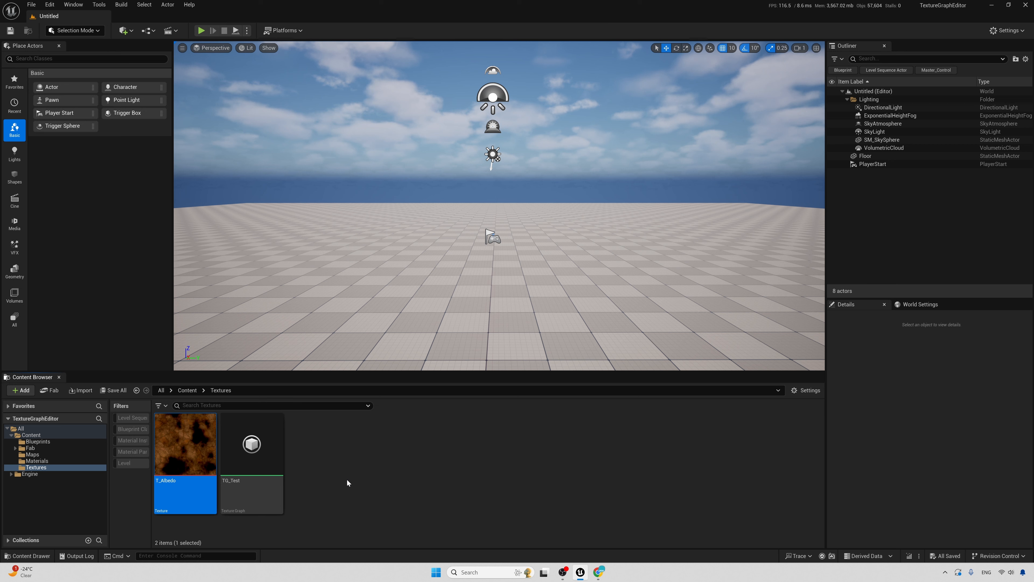
{"action": "right_click", "coordinate": [267, 510]}
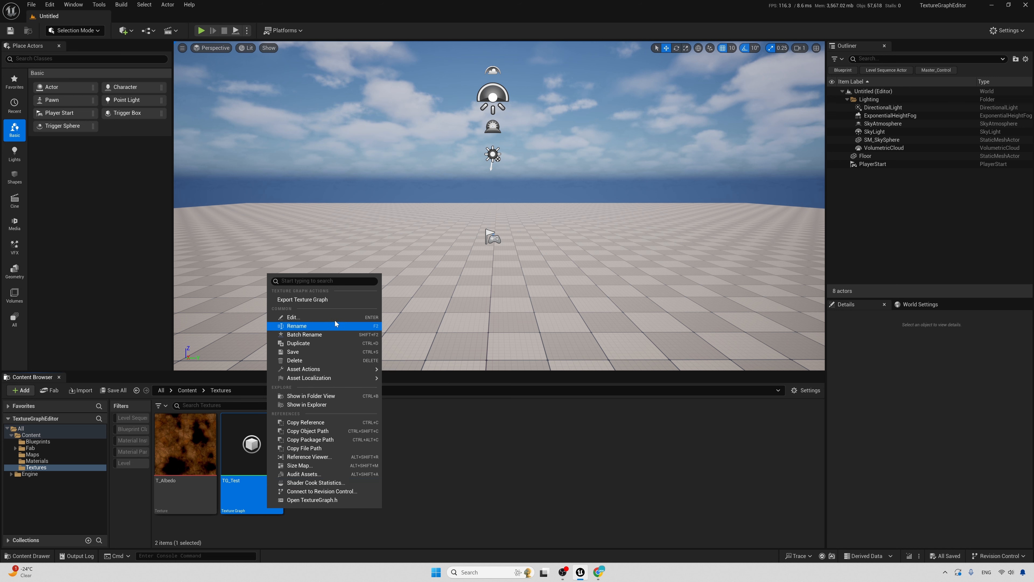
{"action": "left_click", "coordinate": [338, 302]}
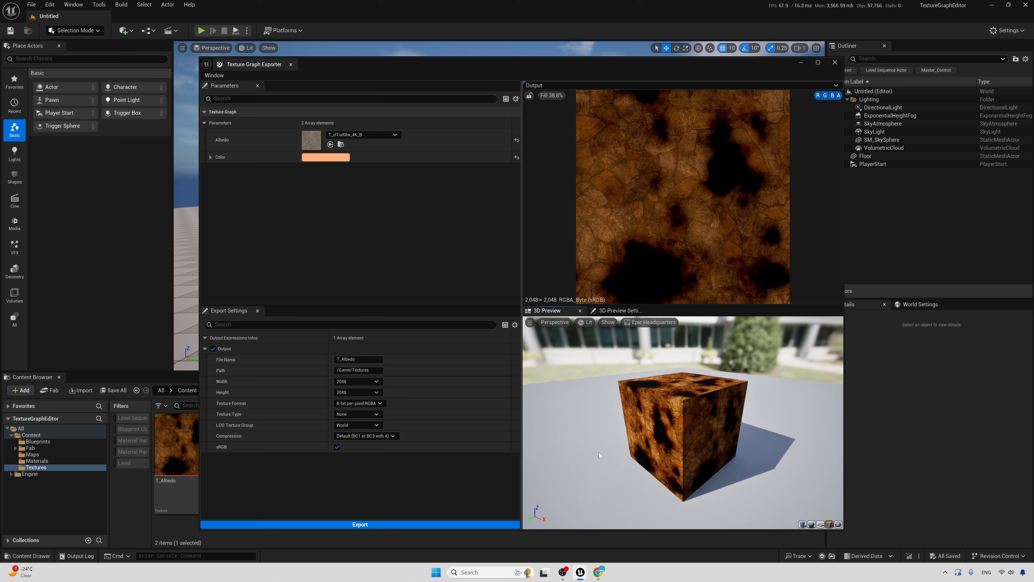
{"action": "left_click", "coordinate": [624, 311]}
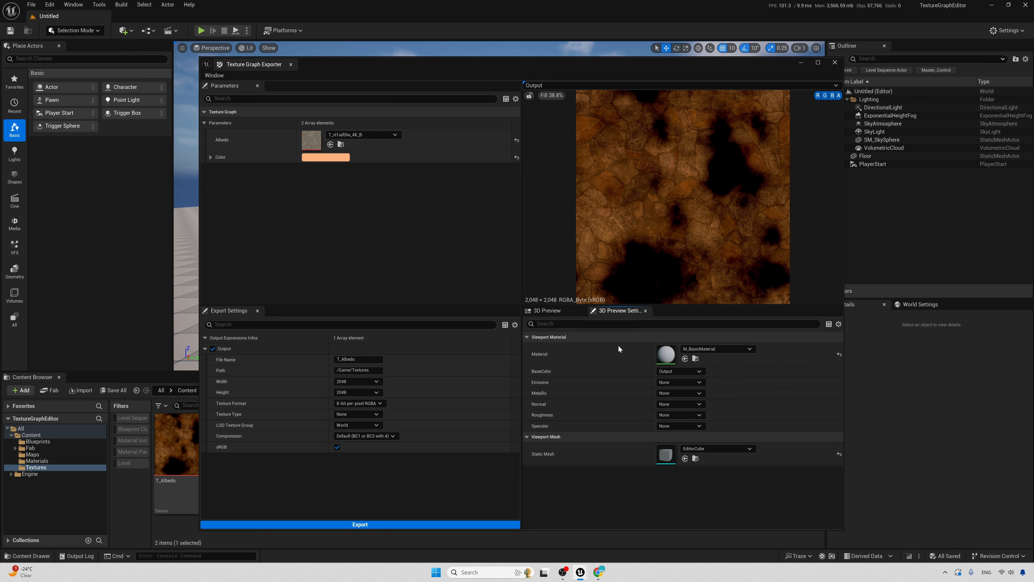
{"action": "left_click", "coordinate": [552, 312]}
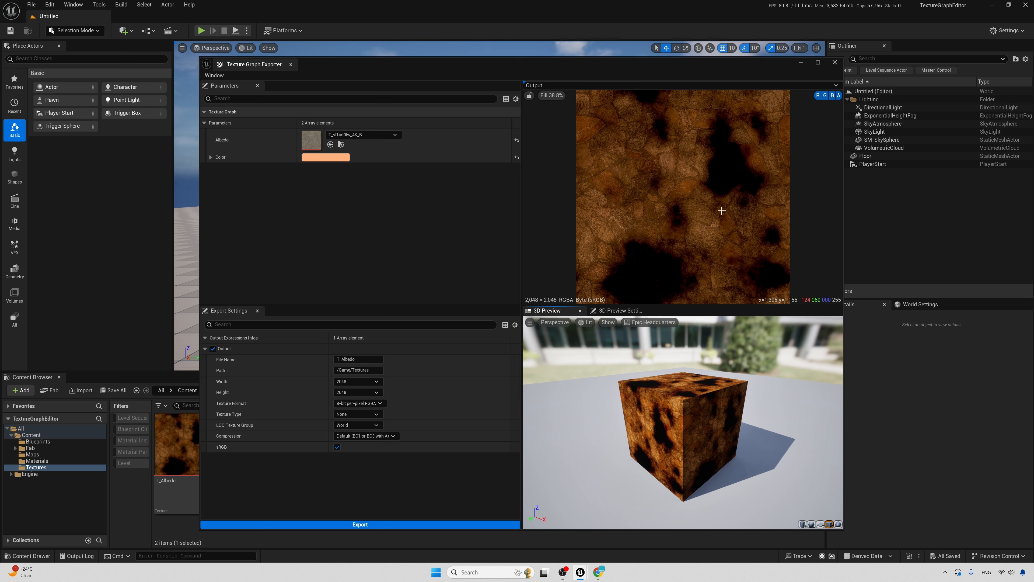
{"action": "left_click", "coordinate": [746, 86]}
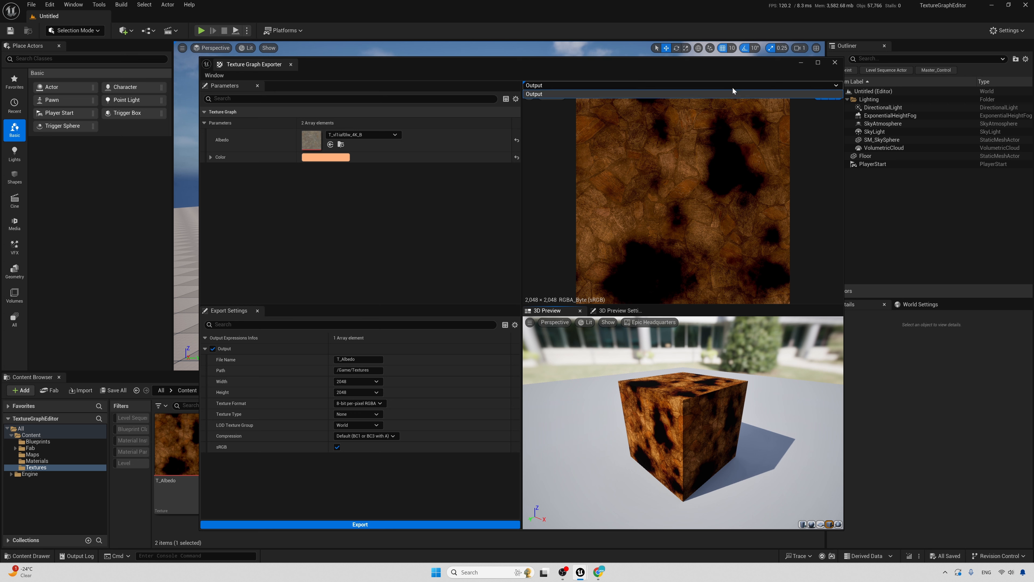
{"action": "left_click", "coordinate": [719, 93]}
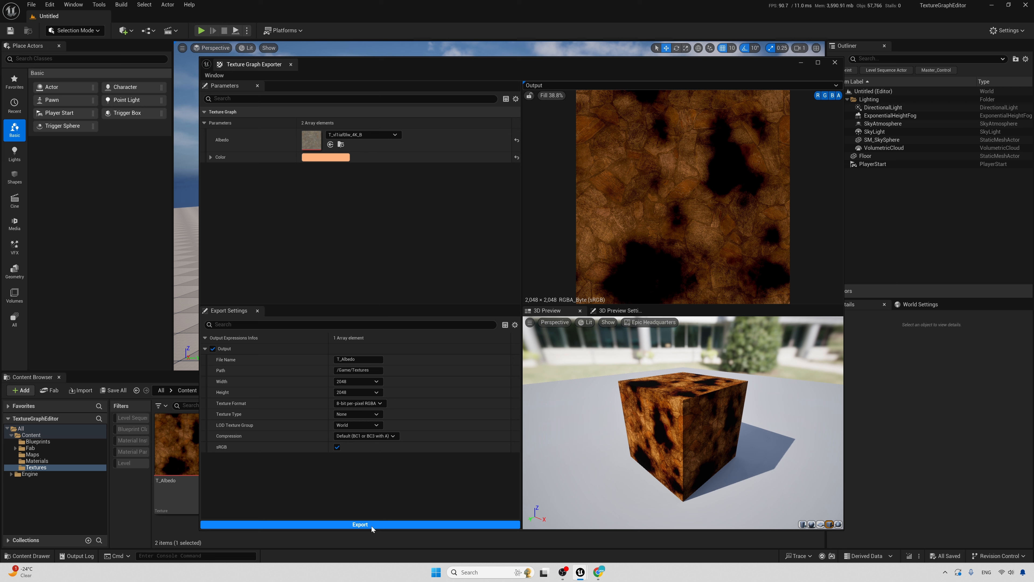
Set the export file name to T_Albedo_2 and change the Color parameter to blue, hex sRGB 7DA9FFFF.
{"action": "left_click", "coordinate": [364, 362]}
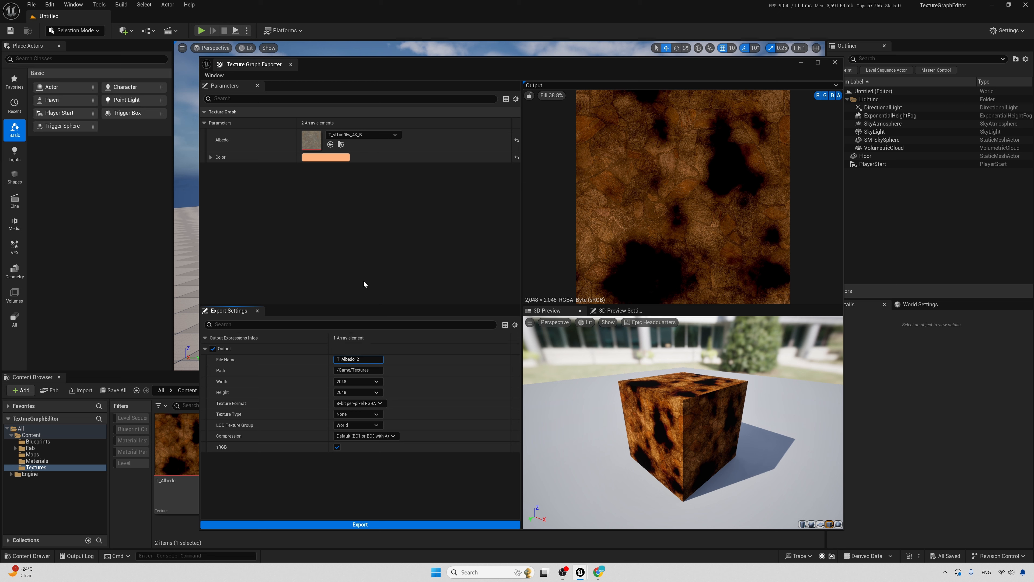
{"action": "left_click", "coordinate": [373, 283]}
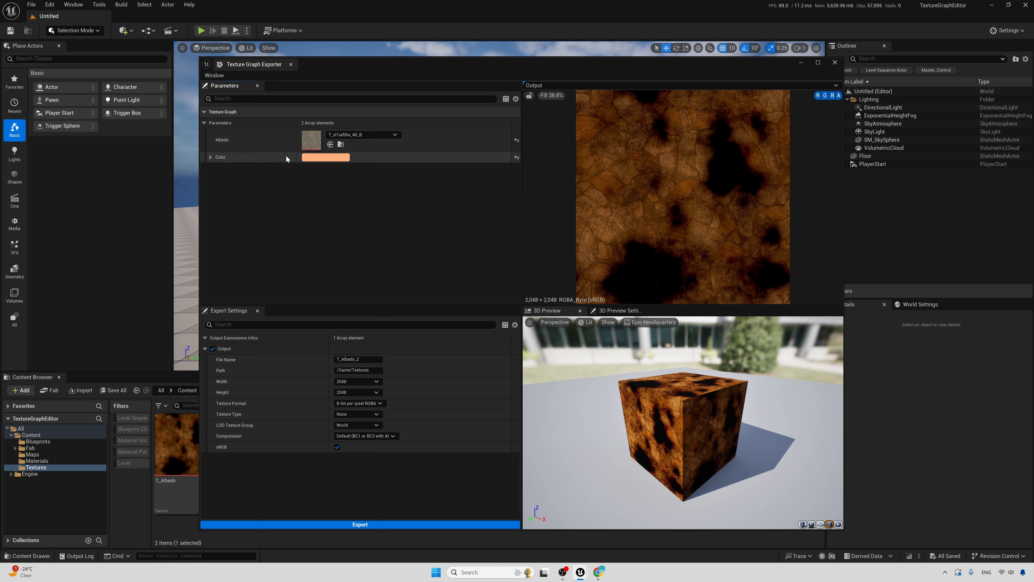
{"action": "left_click", "coordinate": [333, 159]}
{"action": "left_click_drag", "start_coordinate": [383, 239], "coordinate": [388, 205]}
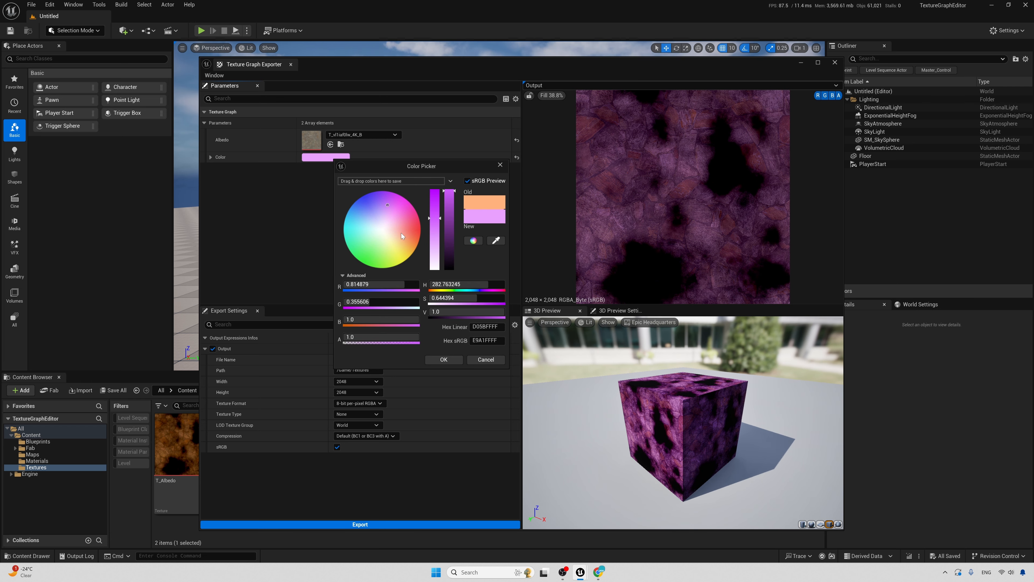
{"action": "left_click", "coordinate": [407, 235]}
{"action": "left_click", "coordinate": [361, 207]}
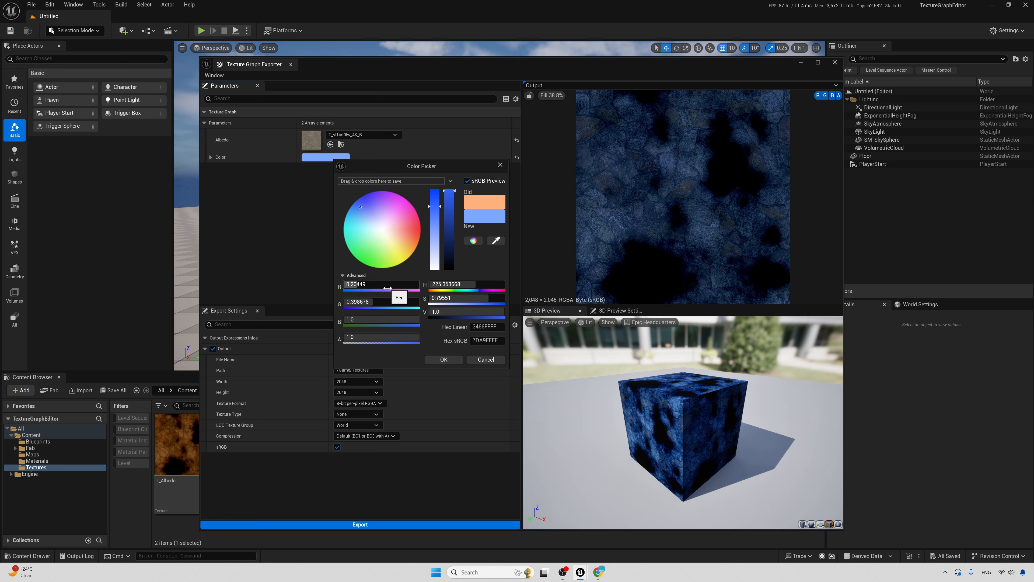
{"action": "left_click", "coordinate": [443, 360]}
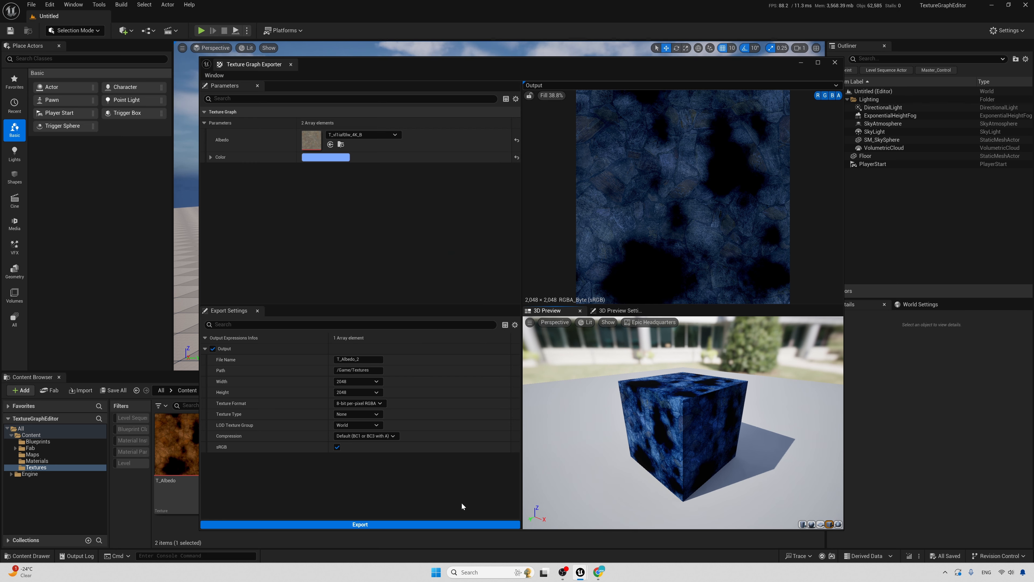
Export the blue variant and inspect the T_Albedo_2 texture in the texture editor.
{"action": "left_click", "coordinate": [378, 526]}
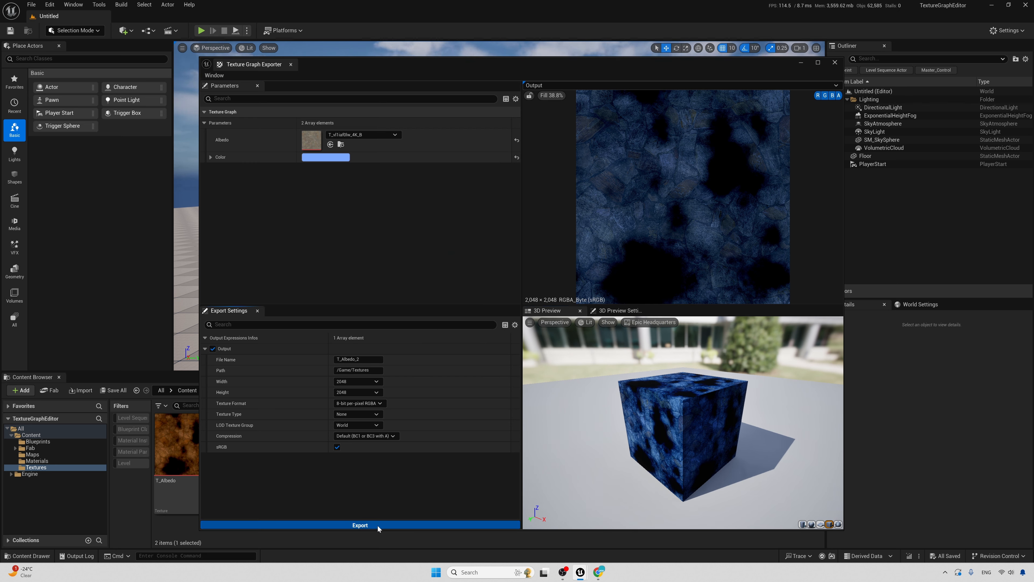
{"action": "left_click", "coordinate": [801, 63]}
{"action": "left_click", "coordinate": [406, 504]}
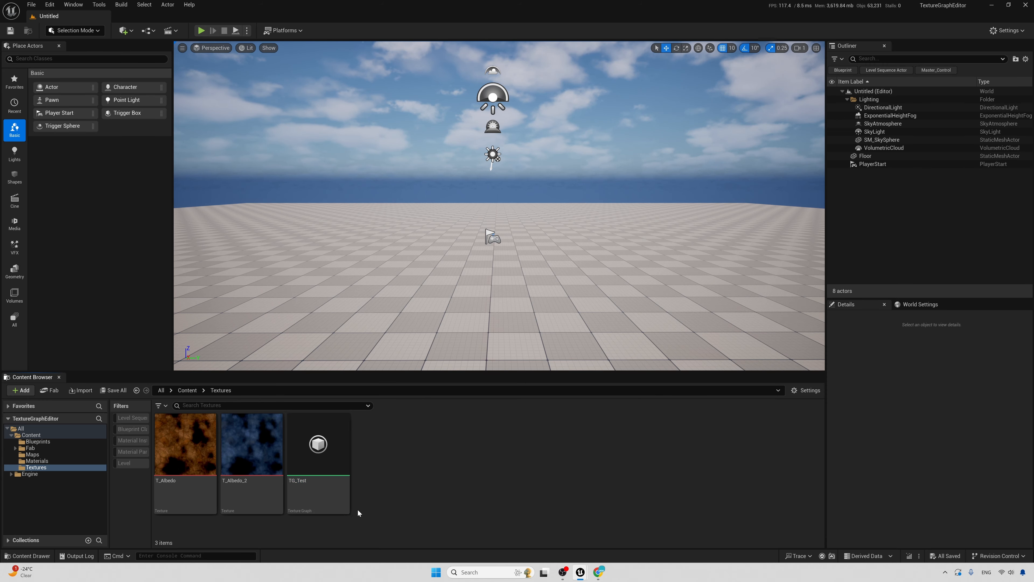
{"action": "double_click", "coordinate": [266, 509]}
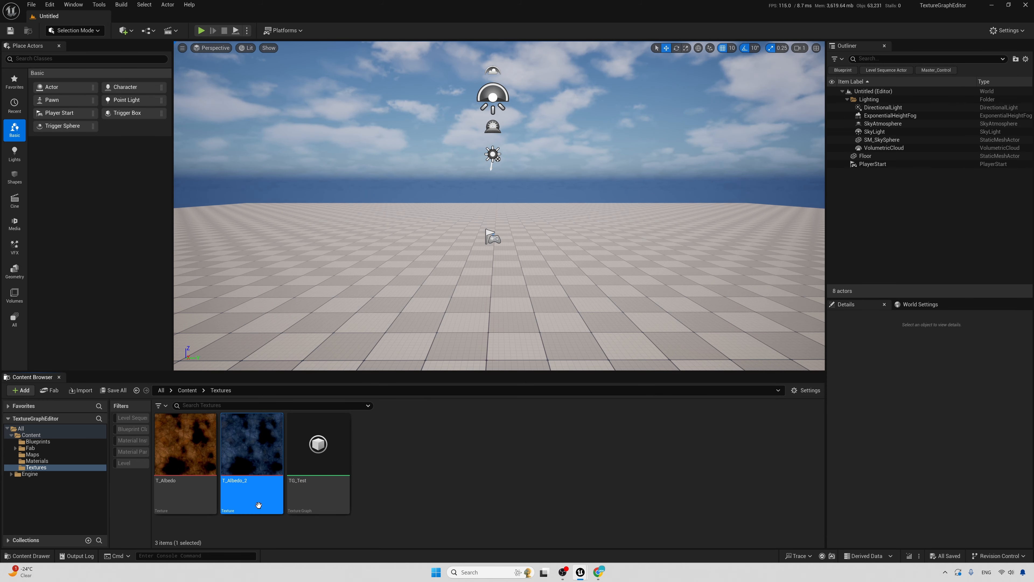
{"action": "left_click", "coordinate": [991, 5]}
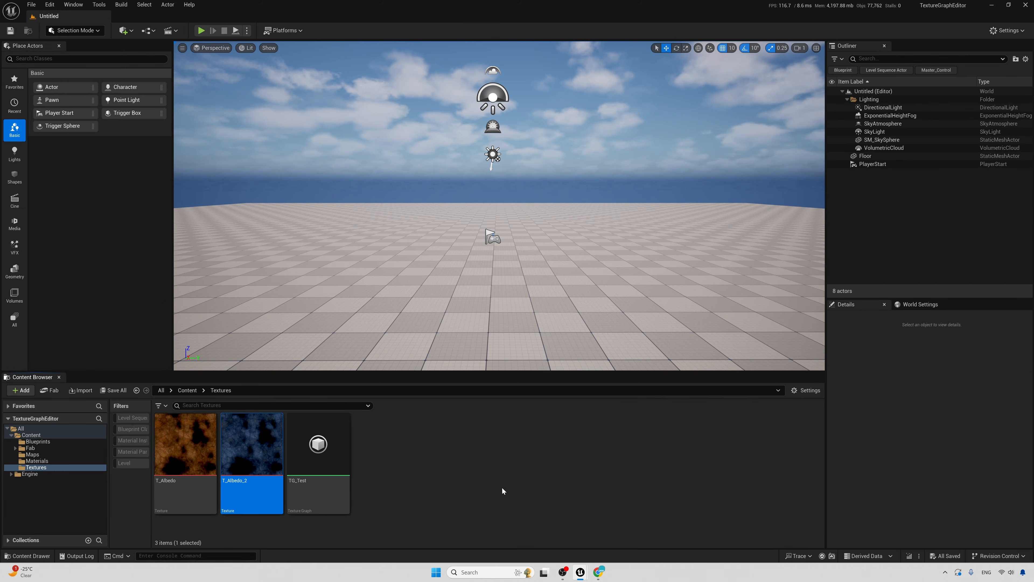
Bring up the Texture Graph Exporter for TG_Test again and set the Albedo parameter to DefaultTexture.
{"action": "mouse_move", "coordinate": [585, 569]}
{"action": "left_click", "coordinate": [671, 530]}
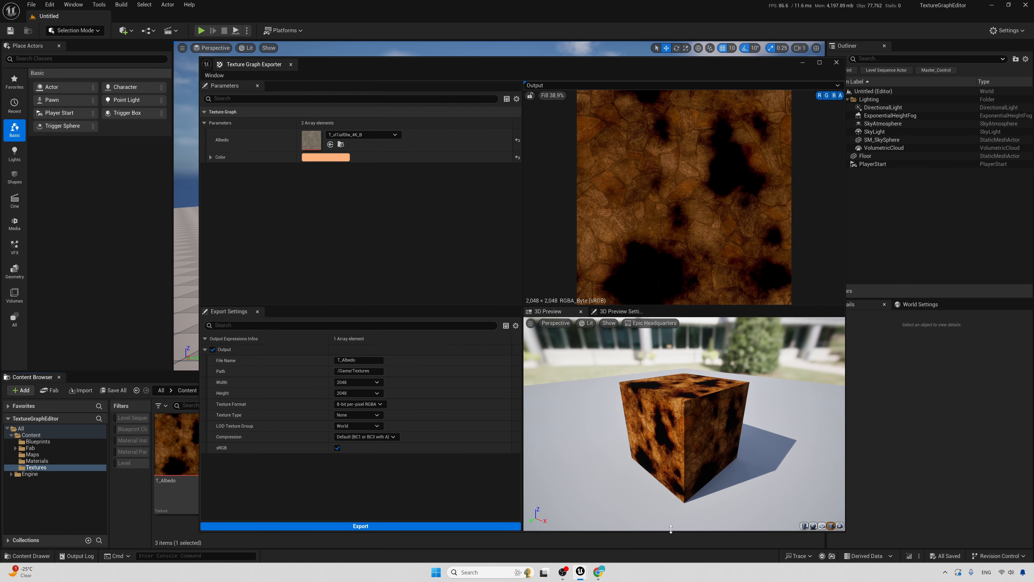
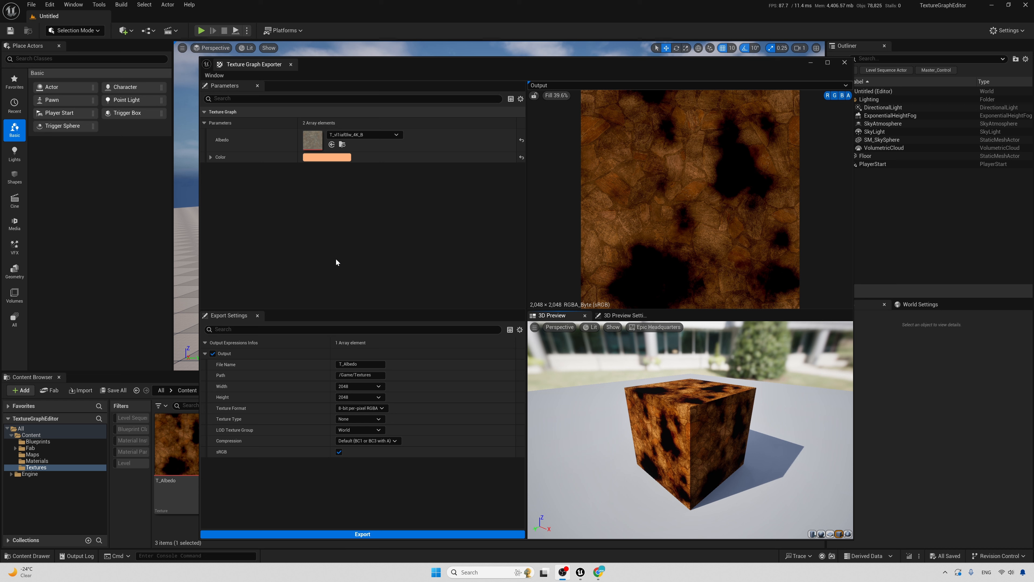
{"action": "left_click", "coordinate": [347, 134]}
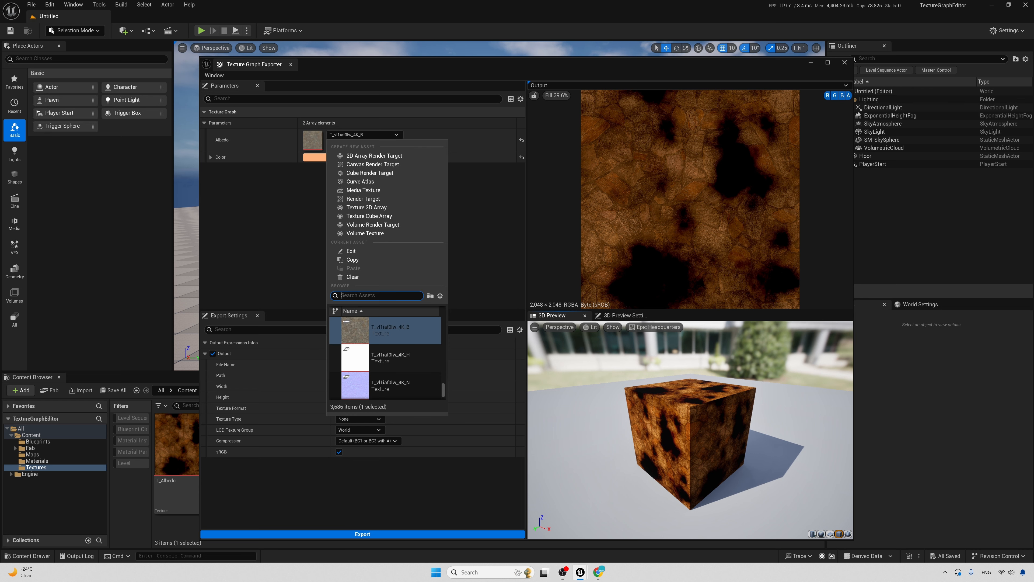
{"action": "scroll", "coordinate": [387, 354], "scroll_direction": "down", "scroll_amount": 3}
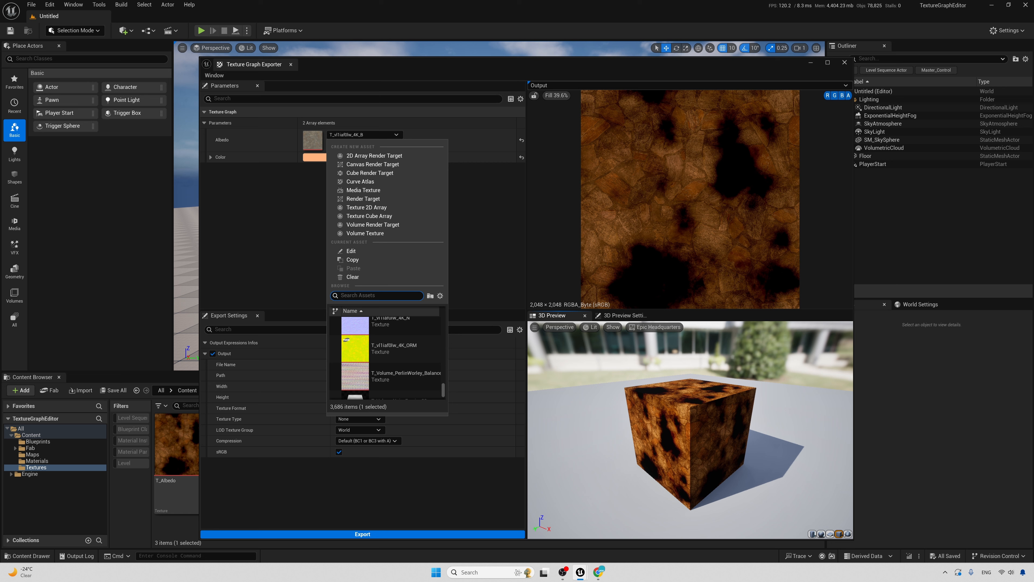
{"action": "type", "text": "default"}
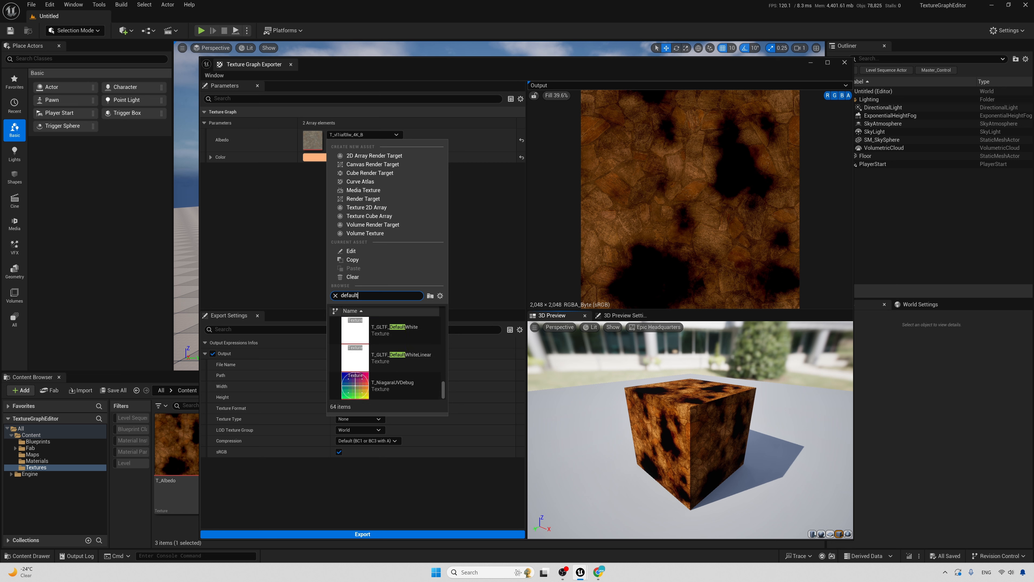
{"action": "type", "text": "text"}
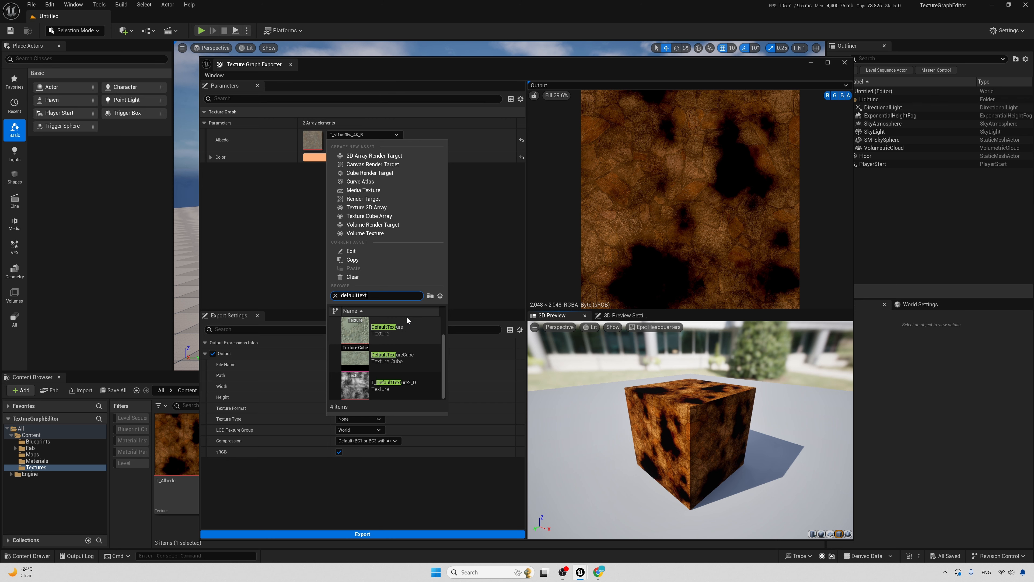
{"action": "left_click", "coordinate": [404, 323]}
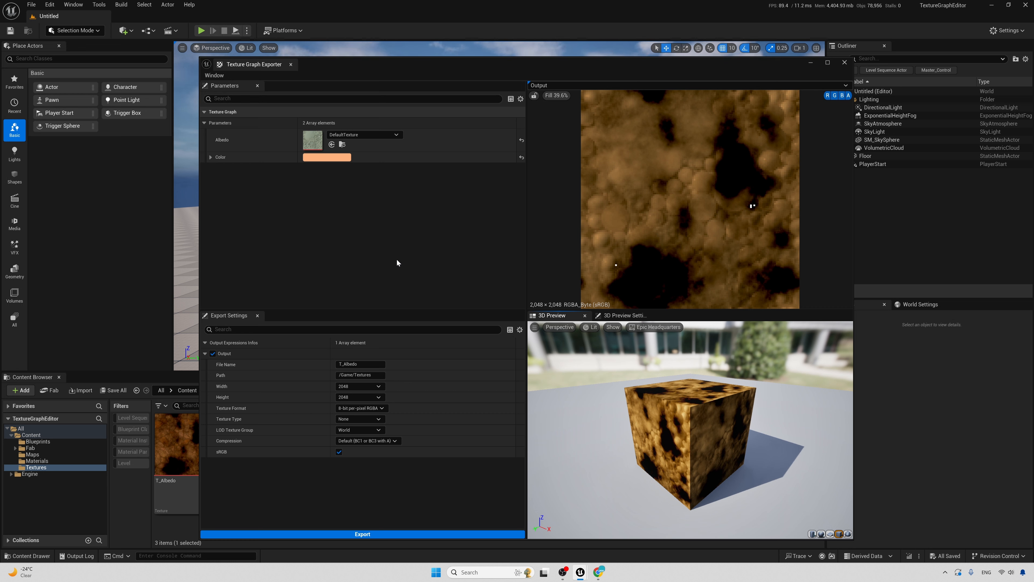
Set the export file name to T_Albedo_3 and its Width and Height to 1024.
{"action": "left_click", "coordinate": [360, 364]}
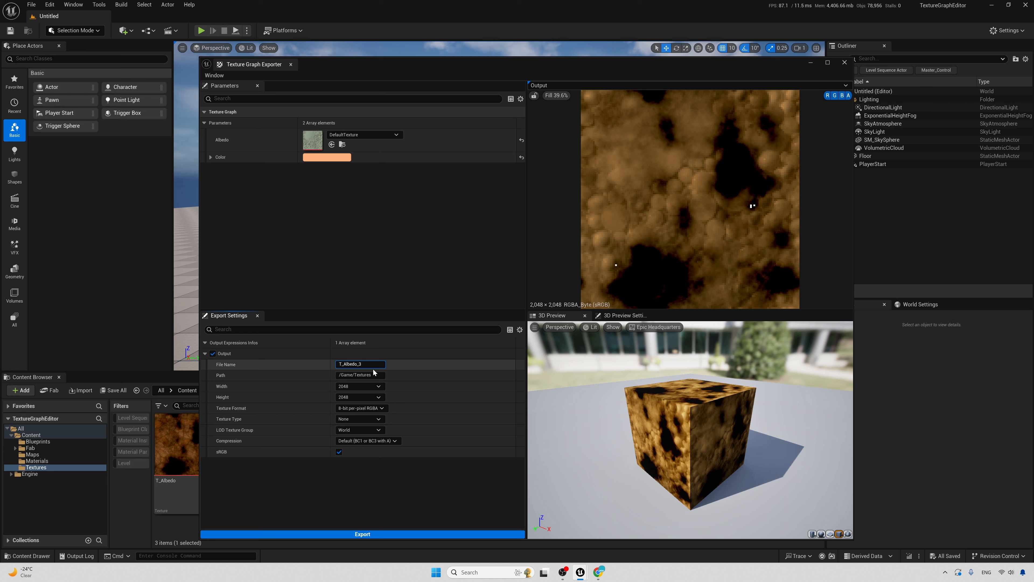
{"action": "left_click", "coordinate": [361, 386]}
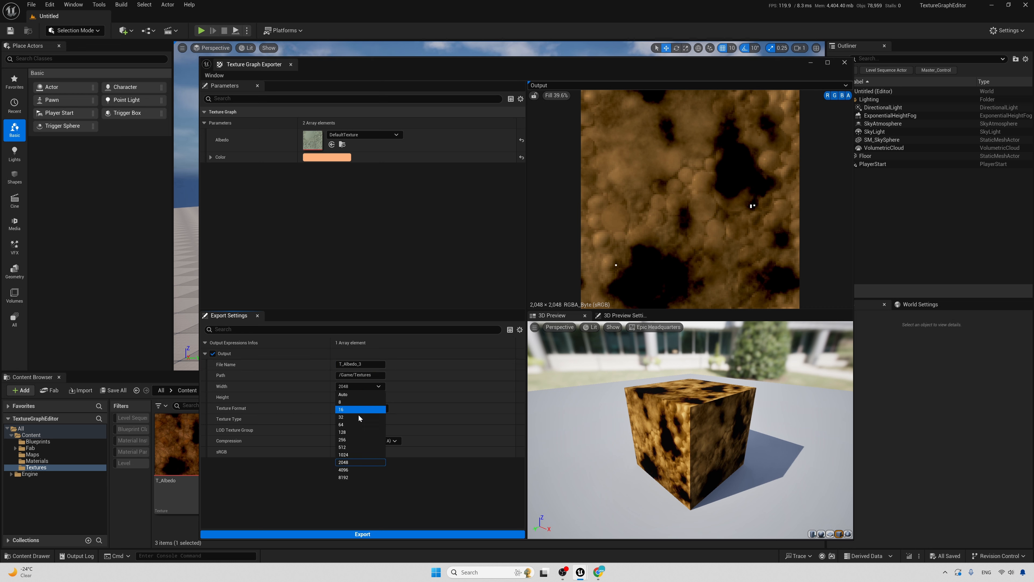
{"action": "left_click", "coordinate": [357, 454]}
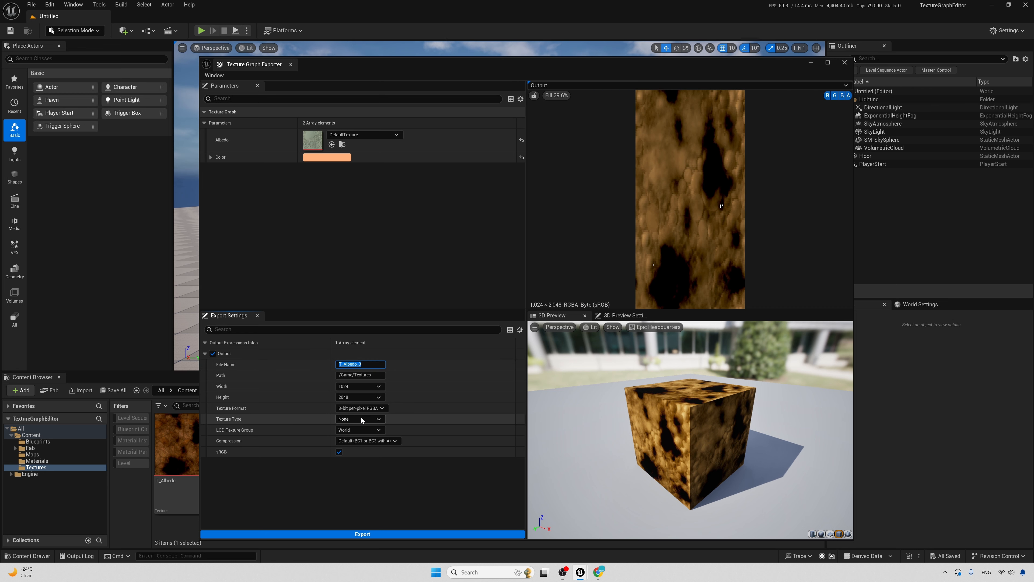
{"action": "left_click", "coordinate": [360, 397]}
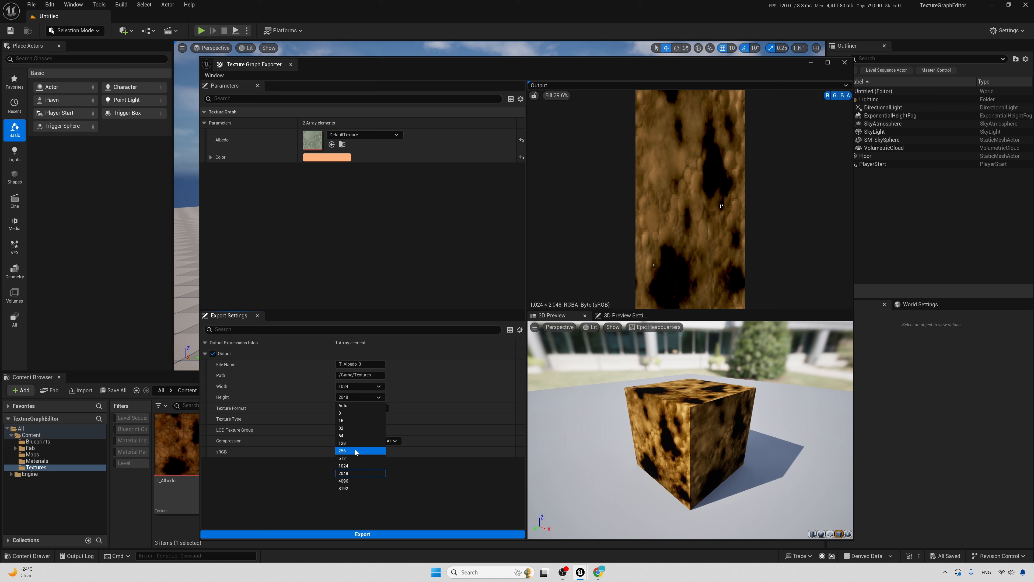
{"action": "left_click", "coordinate": [357, 467]}
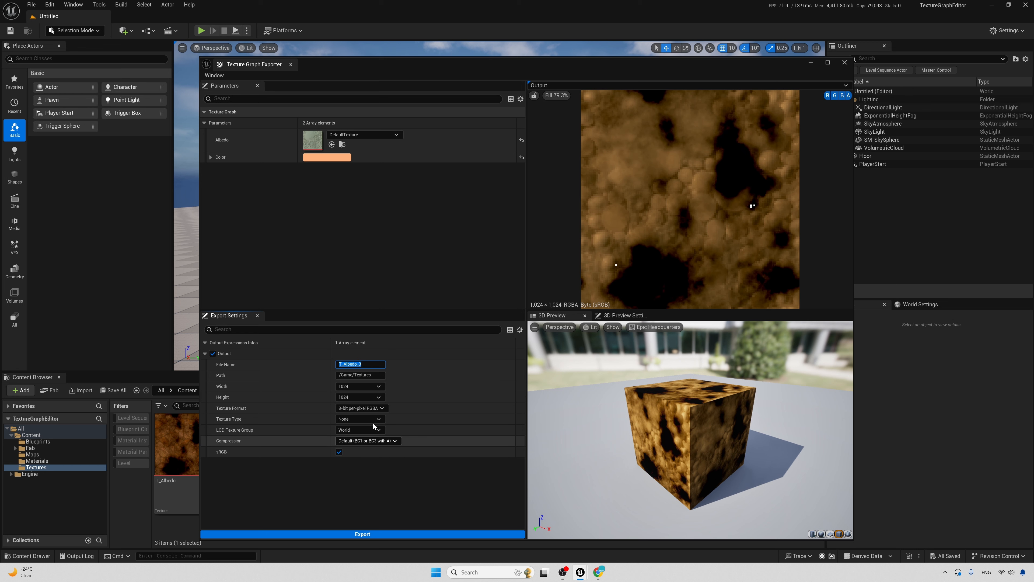
Set the export's texture format to 8-bit Grayscale and disable sRGB.
{"action": "left_click", "coordinate": [381, 410]}
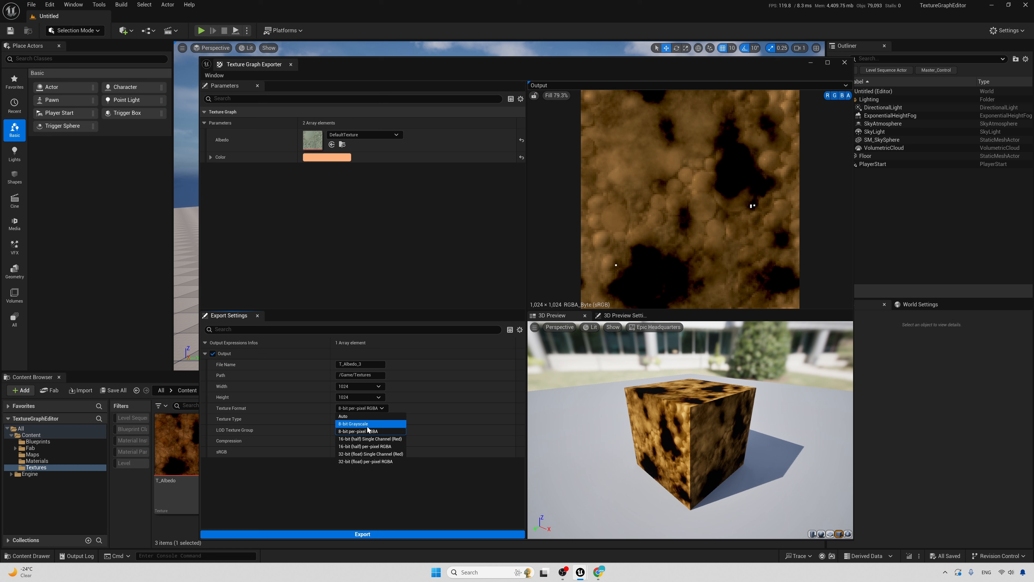
{"action": "left_click", "coordinate": [358, 424]}
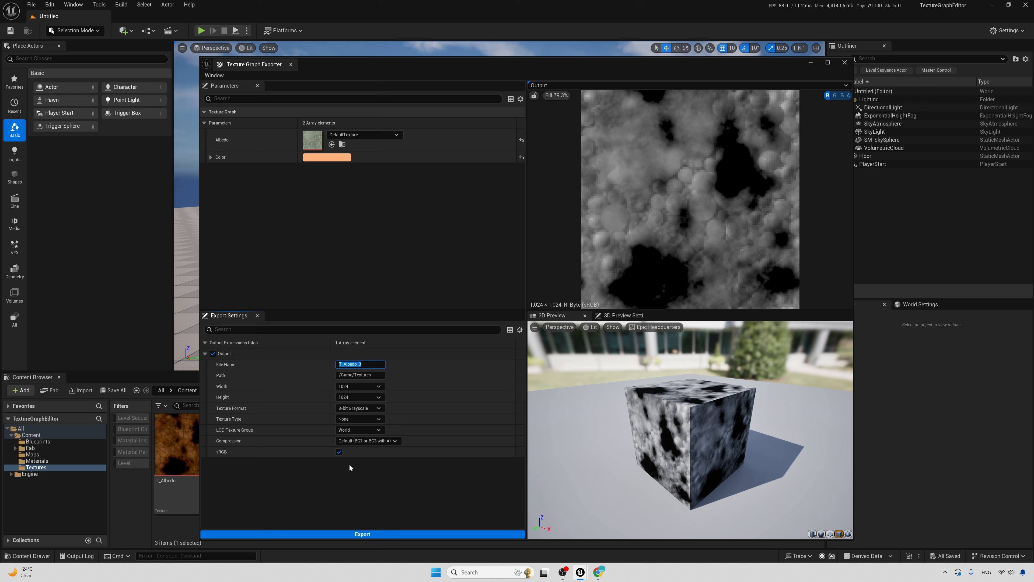
{"action": "left_click", "coordinate": [340, 454]}
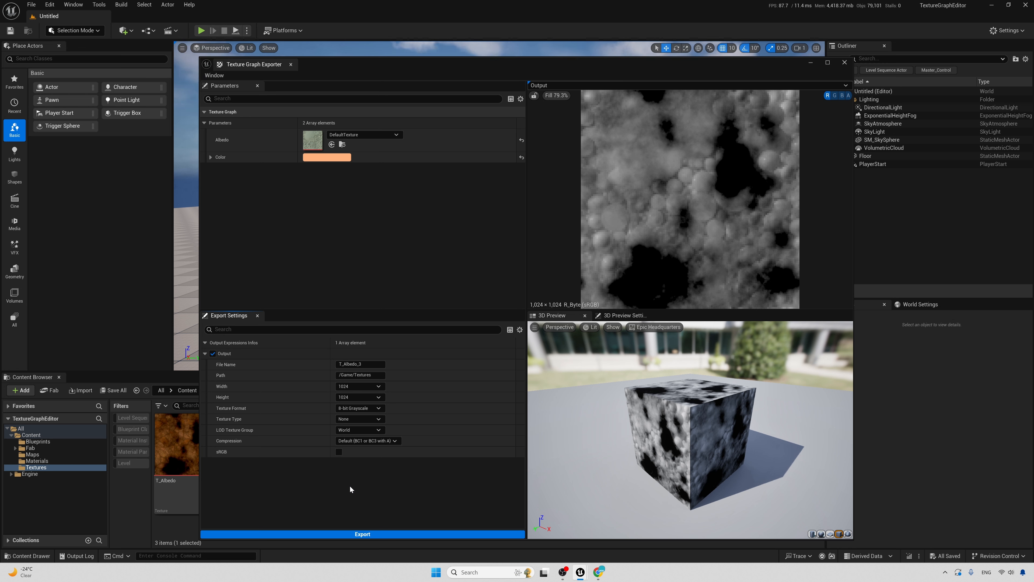
Export the grayscale variant and check the T_Albedo_3 texture's properties in the Content Browser.
{"action": "left_click", "coordinate": [372, 534]}
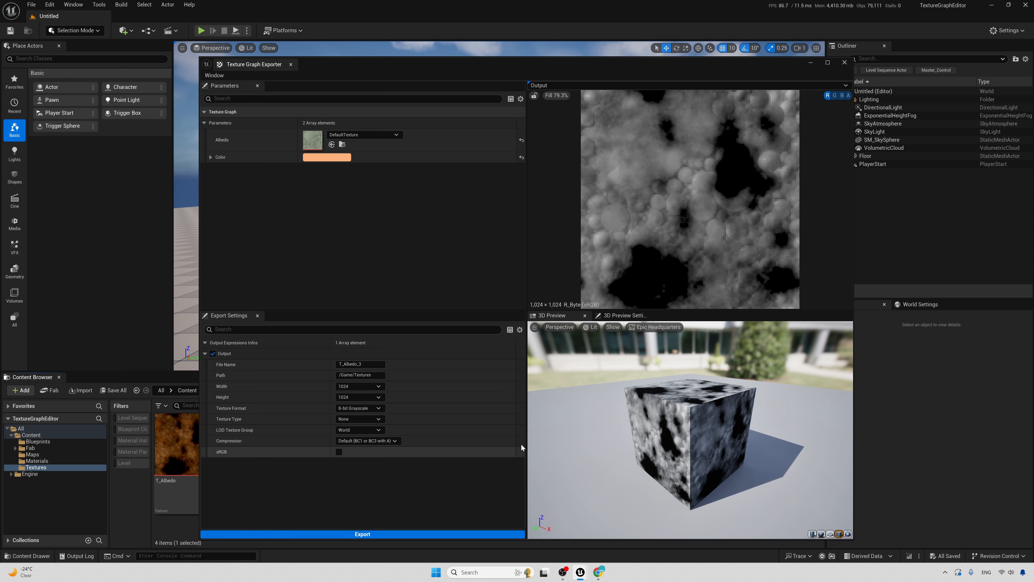
{"action": "left_click", "coordinate": [811, 63]}
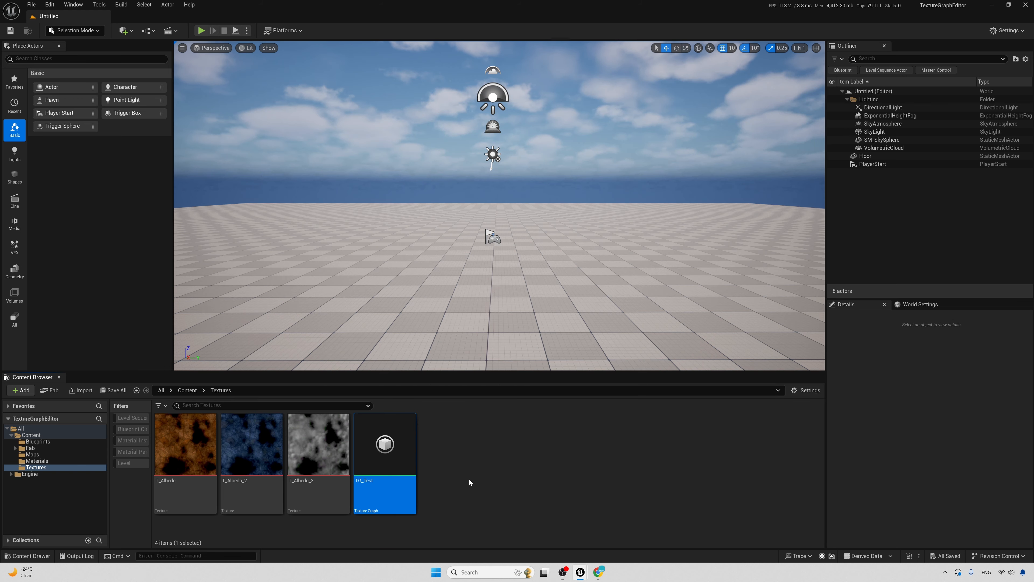
{"action": "mouse_move", "coordinate": [332, 495]}
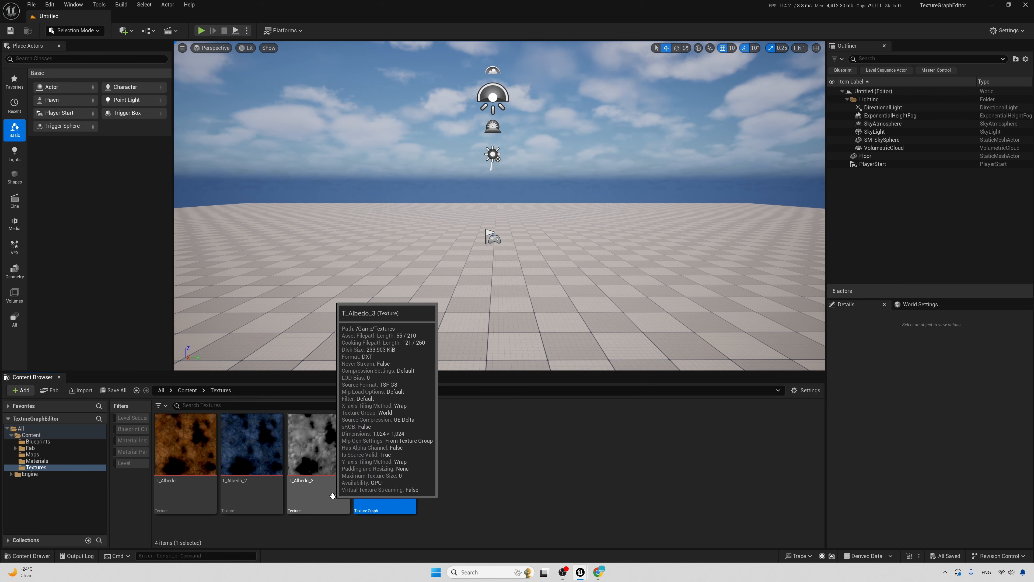
Inspect T_Albedo_3 in the texture editor, and open the flagstone texture T_vl1iaf0lw_4K_ORM from the Megascans High folder.
{"action": "double_click", "coordinate": [332, 495]}
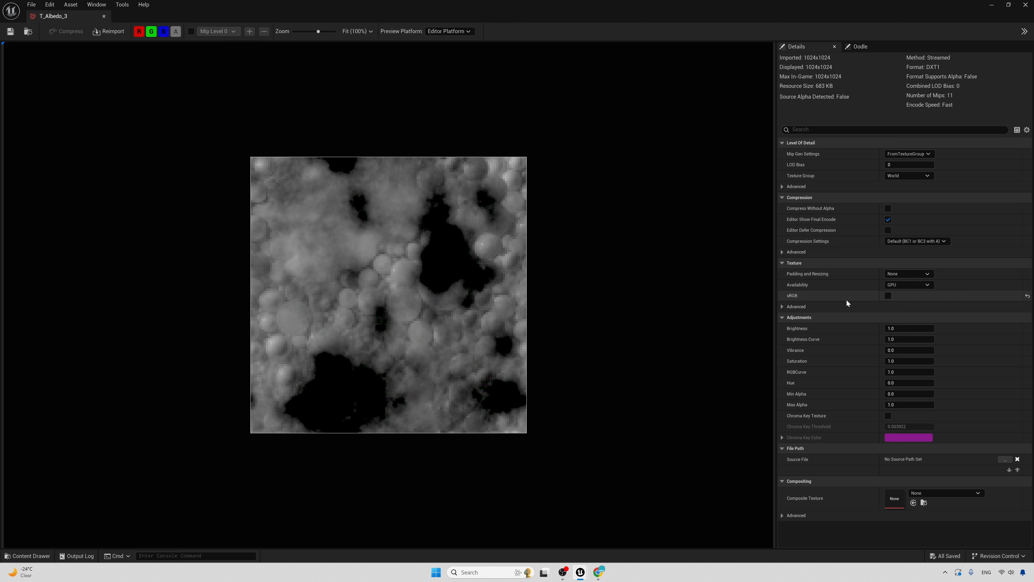
{"action": "left_click", "coordinate": [991, 5]}
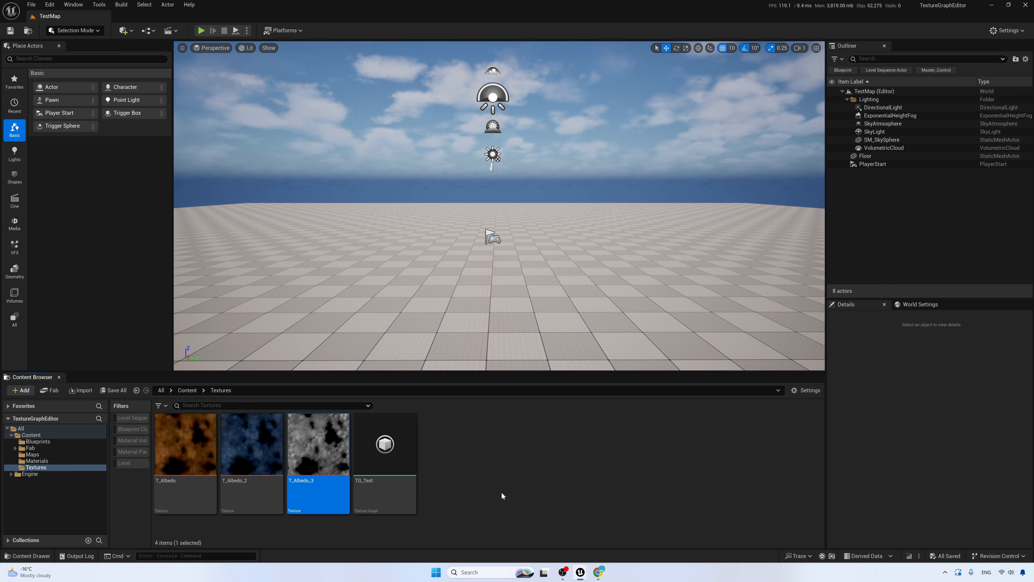
{"action": "left_click", "coordinate": [15, 447]}
{"action": "left_click", "coordinate": [88, 474]}
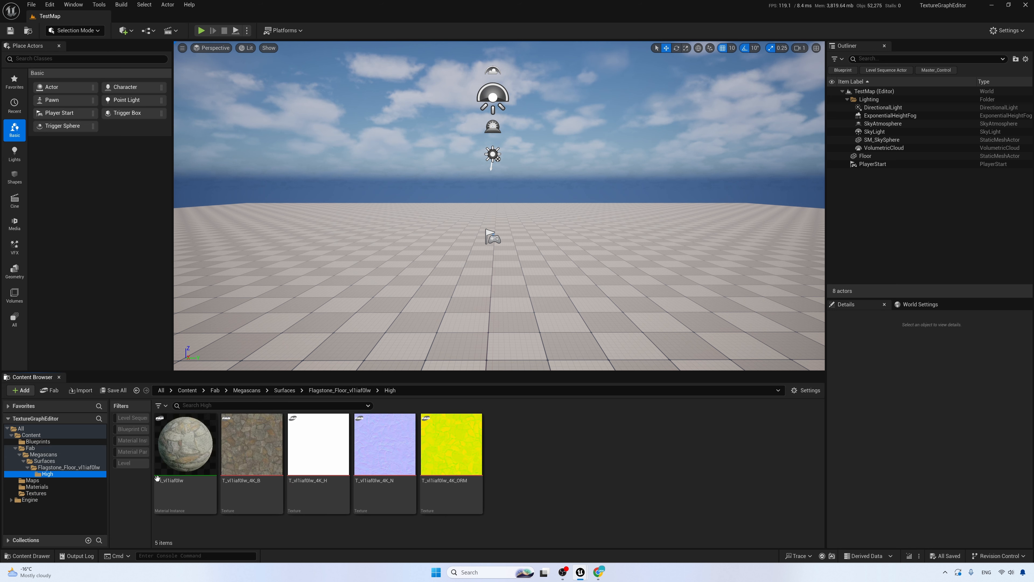
{"action": "left_click", "coordinate": [466, 497]}
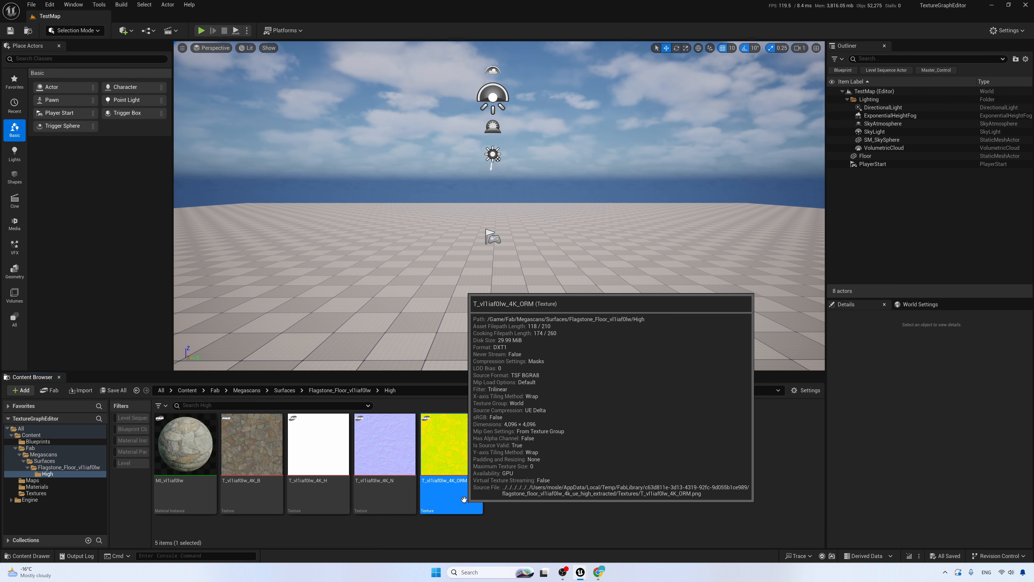
{"action": "double_click", "coordinate": [463, 499]}
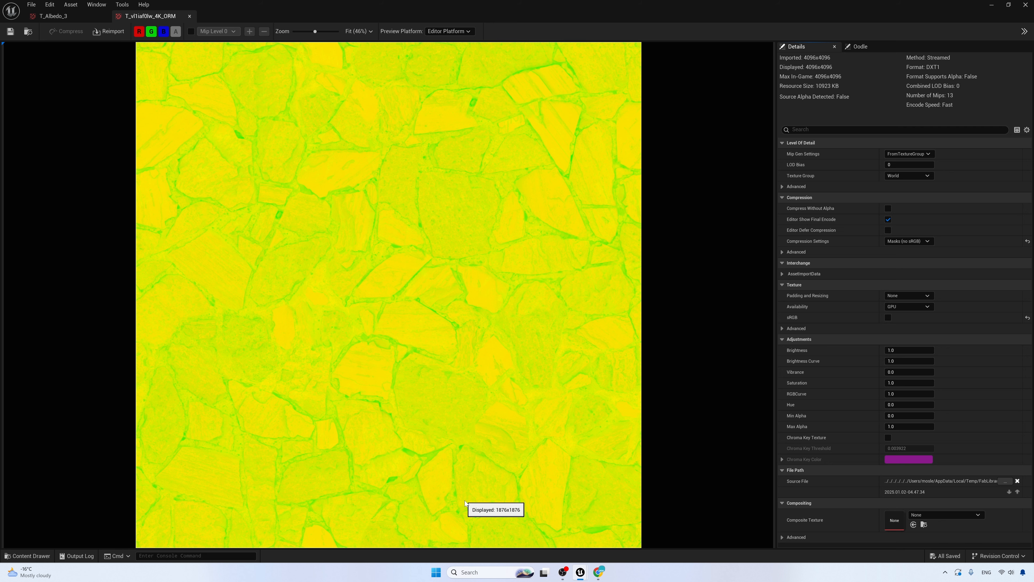
Examine the ORM texture's red, green and blue channels one at a time by toggling their visibility.
{"action": "left_click", "coordinate": [163, 31]}
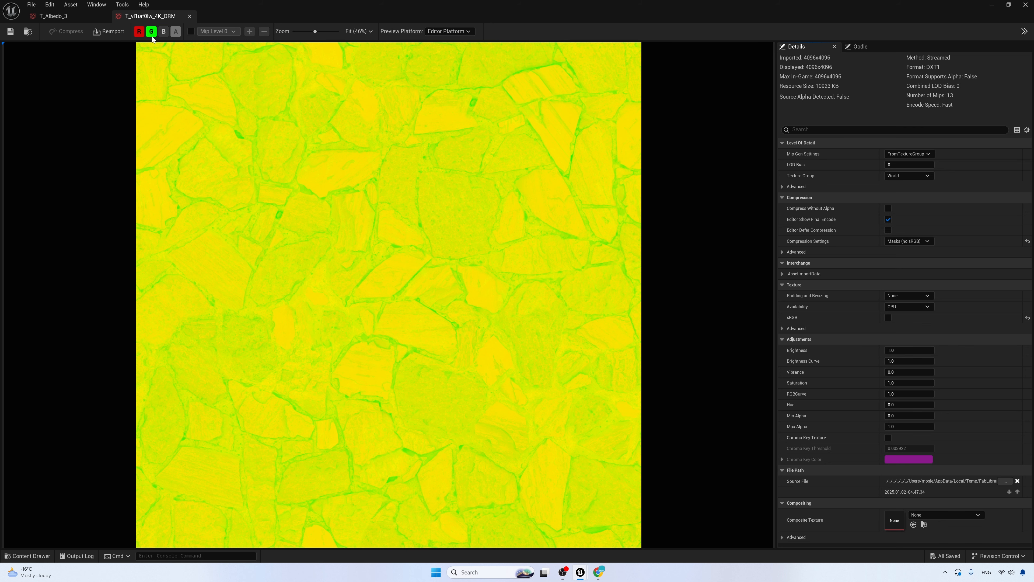
{"action": "left_click", "coordinate": [152, 33]}
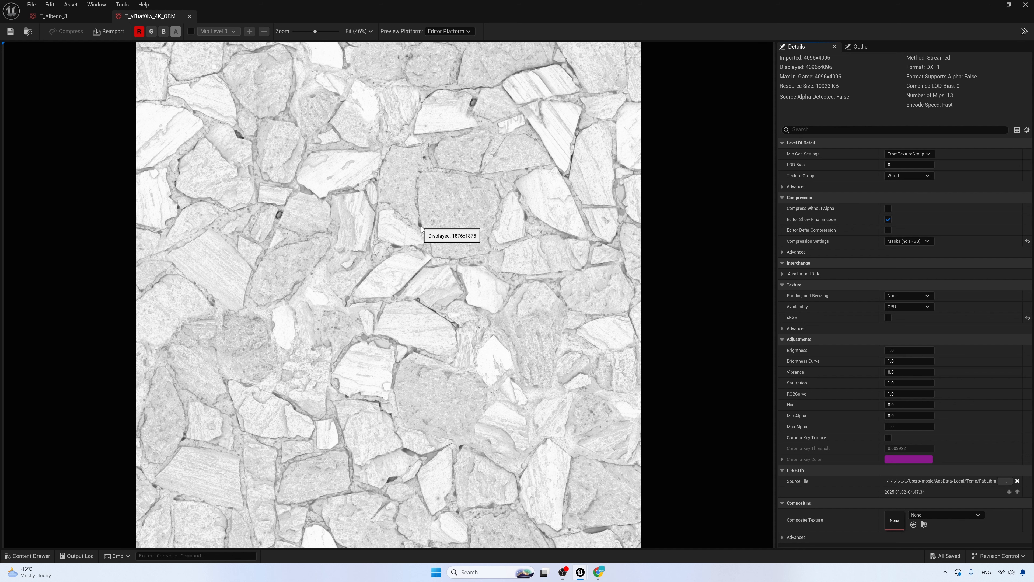
{"action": "left_click", "coordinate": [151, 32]}
{"action": "left_click", "coordinate": [139, 32]}
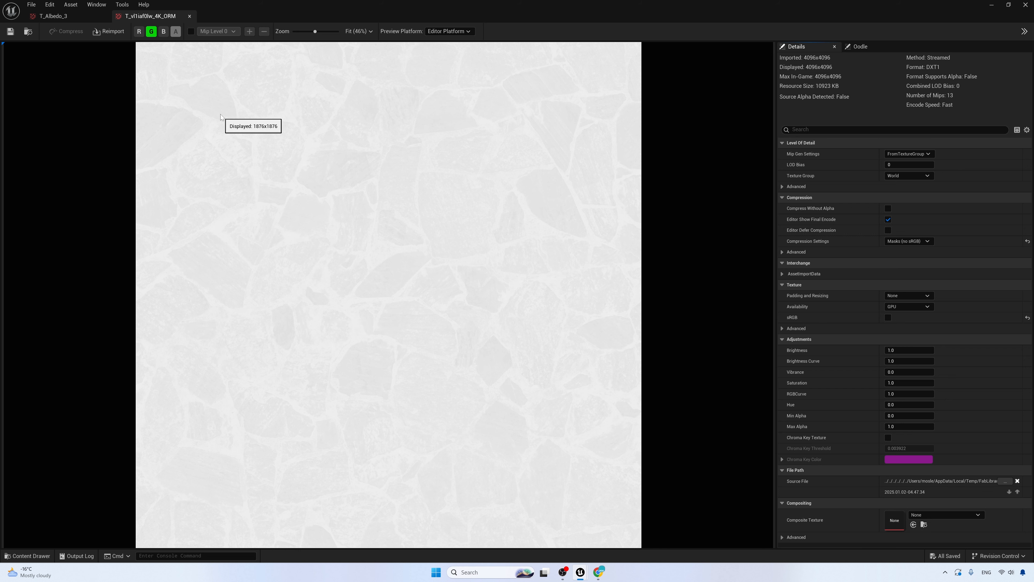
{"action": "left_click", "coordinate": [163, 32]}
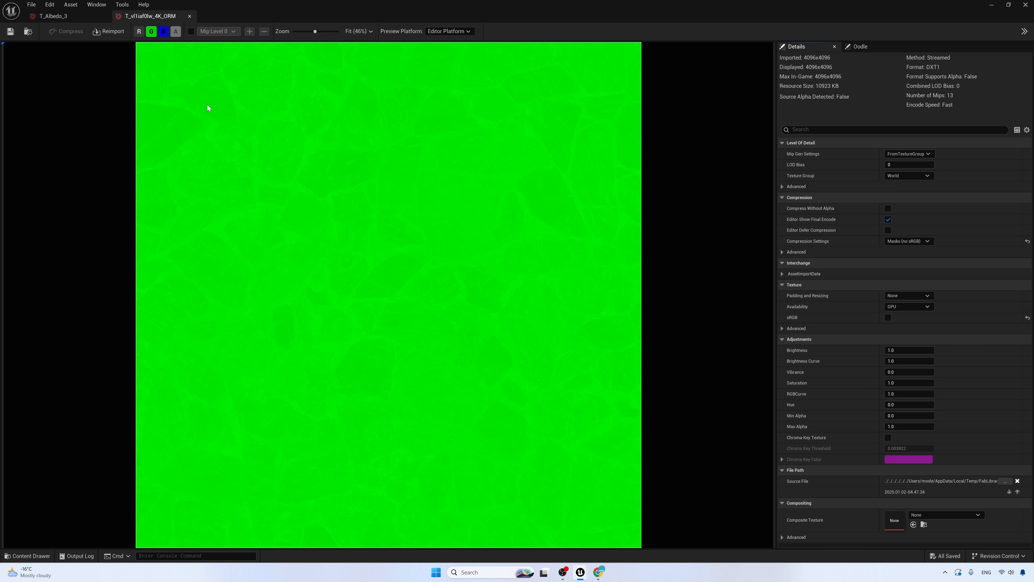
{"action": "left_click", "coordinate": [151, 31]}
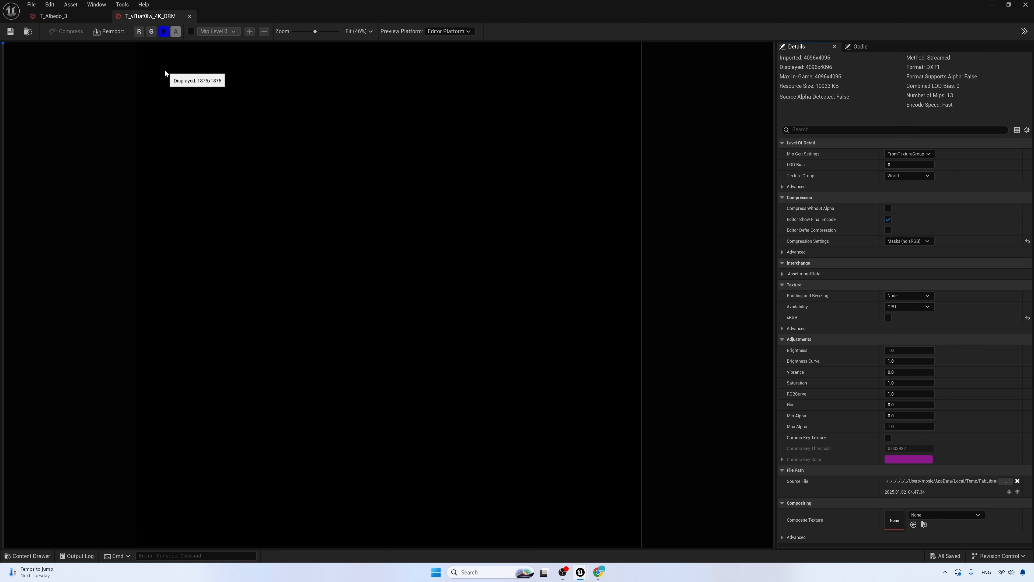
{"action": "left_click", "coordinate": [152, 32]}
{"action": "left_click", "coordinate": [140, 32]}
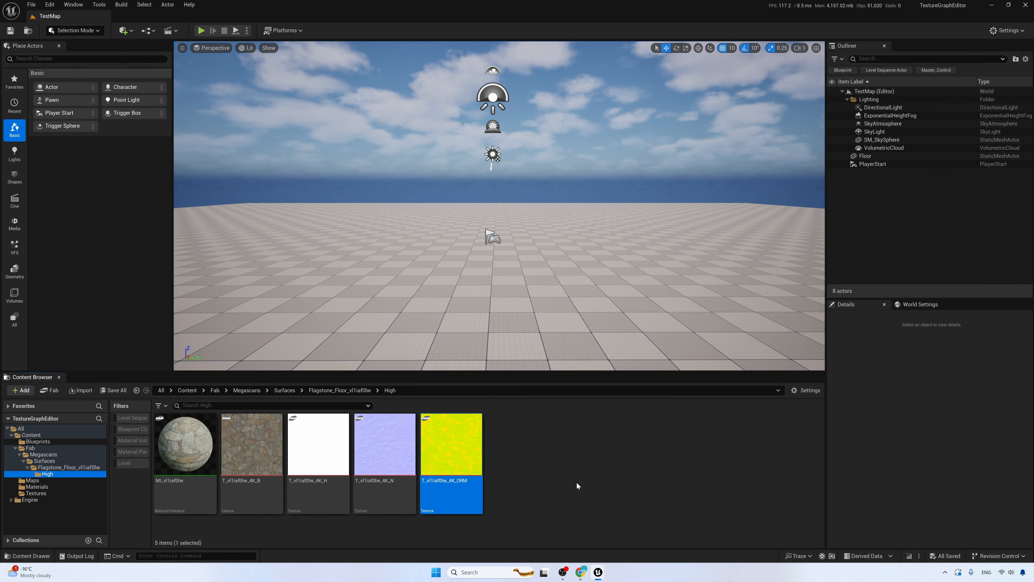
Create a folder named TextureUnpacker inside the Textures folder and open it.
{"action": "left_click", "coordinate": [46, 494]}
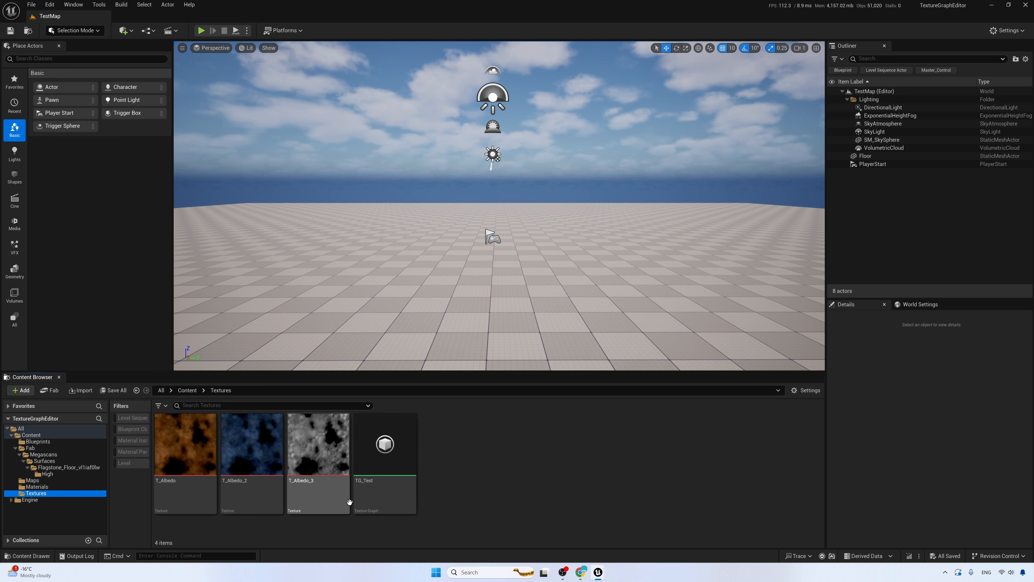
{"action": "right_click", "coordinate": [469, 487]}
{"action": "left_click", "coordinate": [502, 199]}
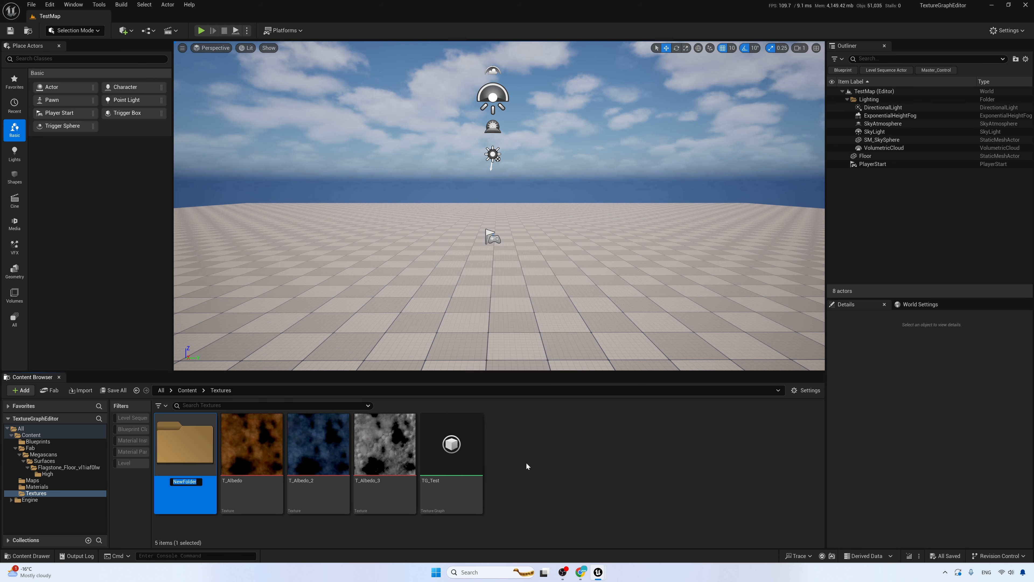
{"action": "type", "text": "Text"}
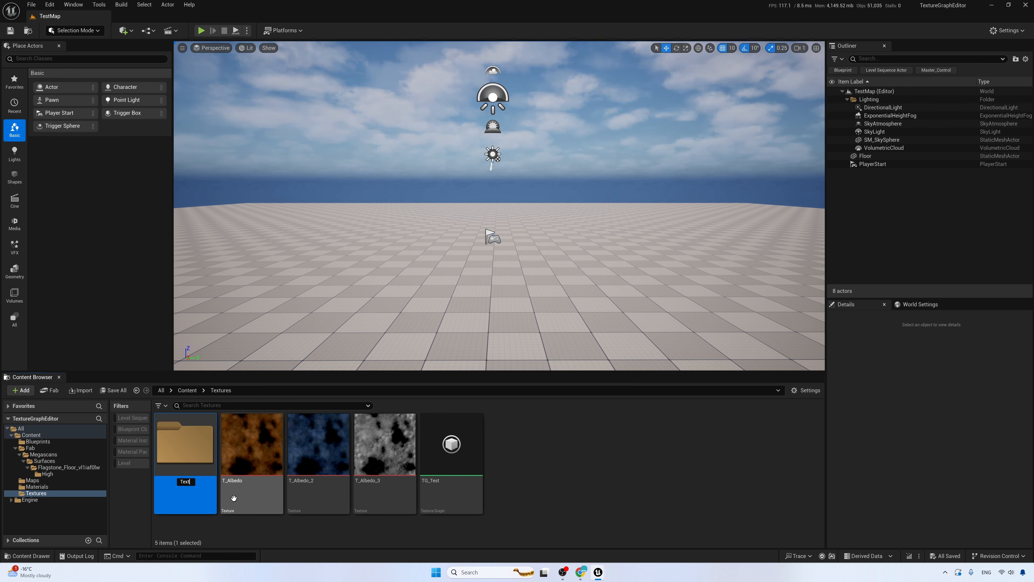
{"action": "type", "text": "ureUnpacker"}
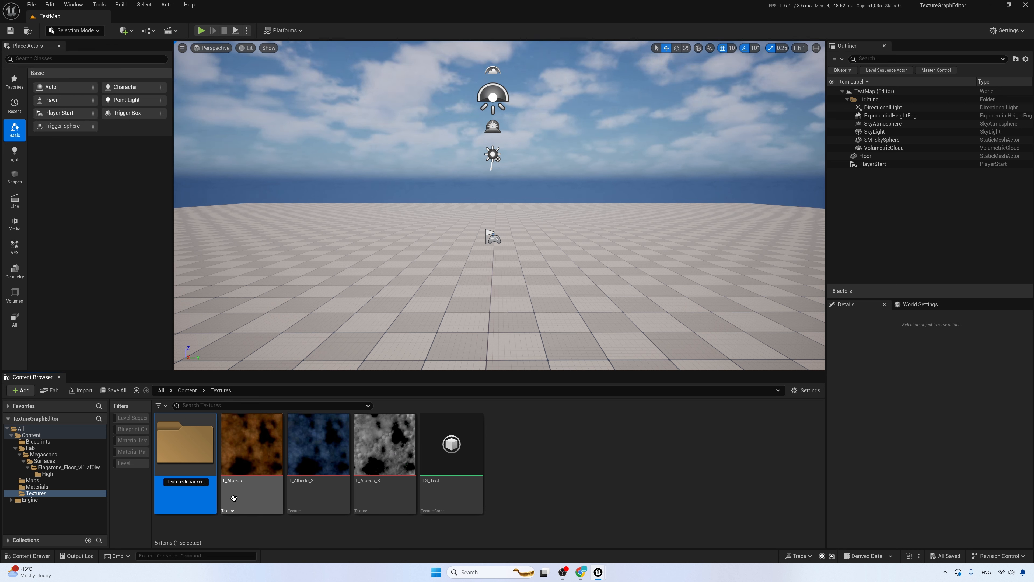
{"action": "key", "text": "Return"}
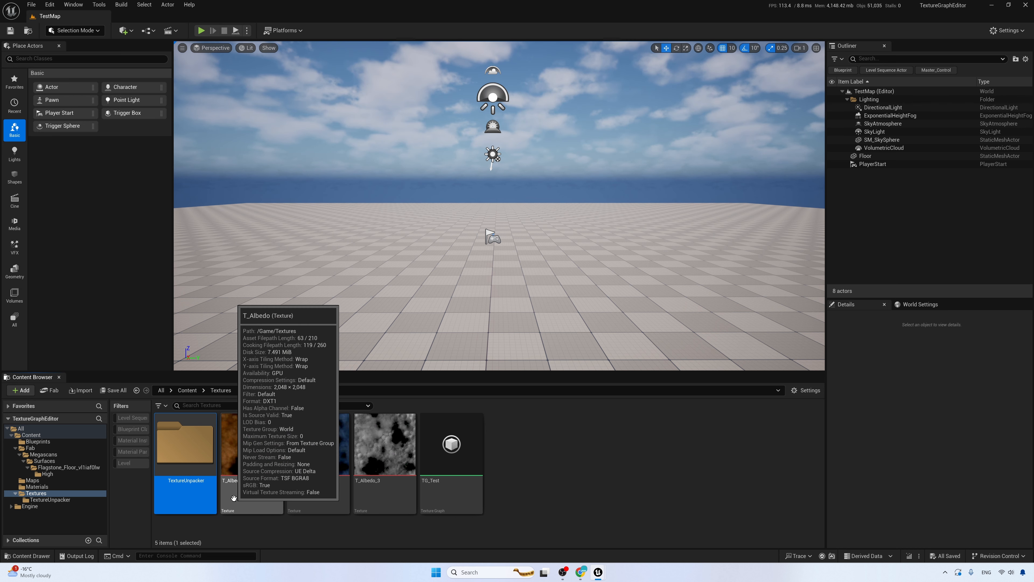
{"action": "key", "text": "Return"}
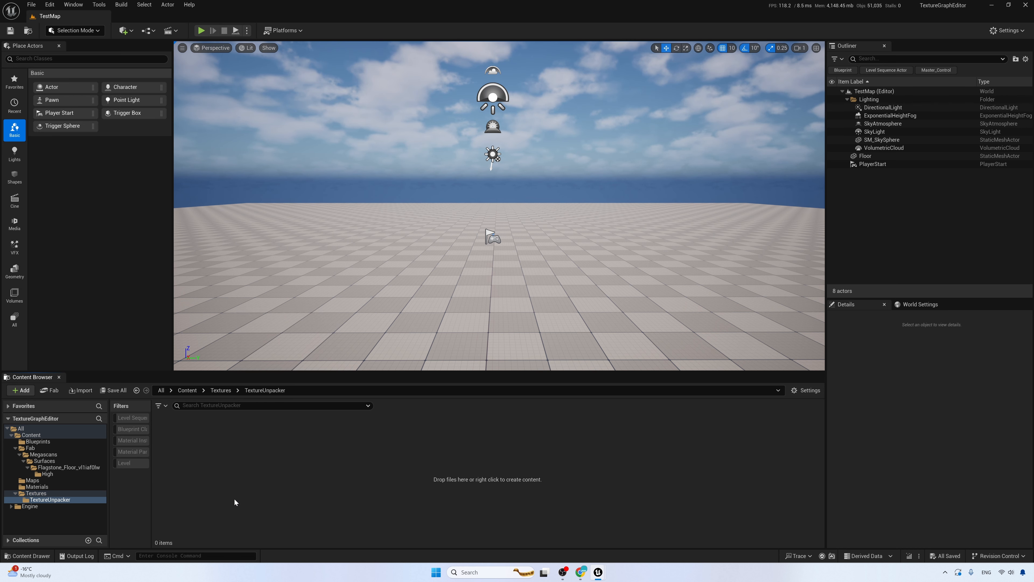
Create a Texture Graph asset named TG_Unpacker in the TextureUnpacker folder and save it.
{"action": "right_click", "coordinate": [304, 497]}
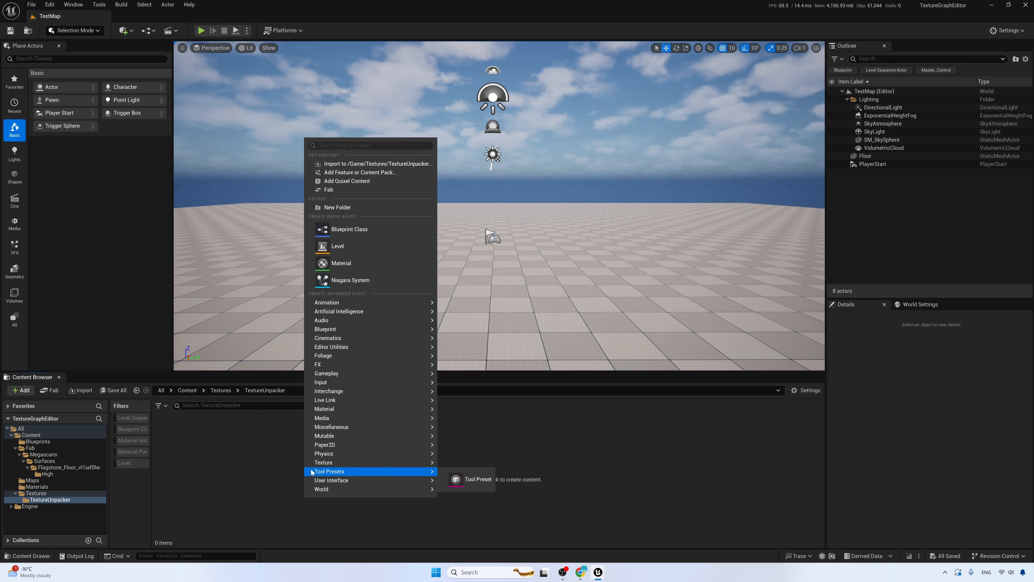
{"action": "mouse_move", "coordinate": [317, 464]}
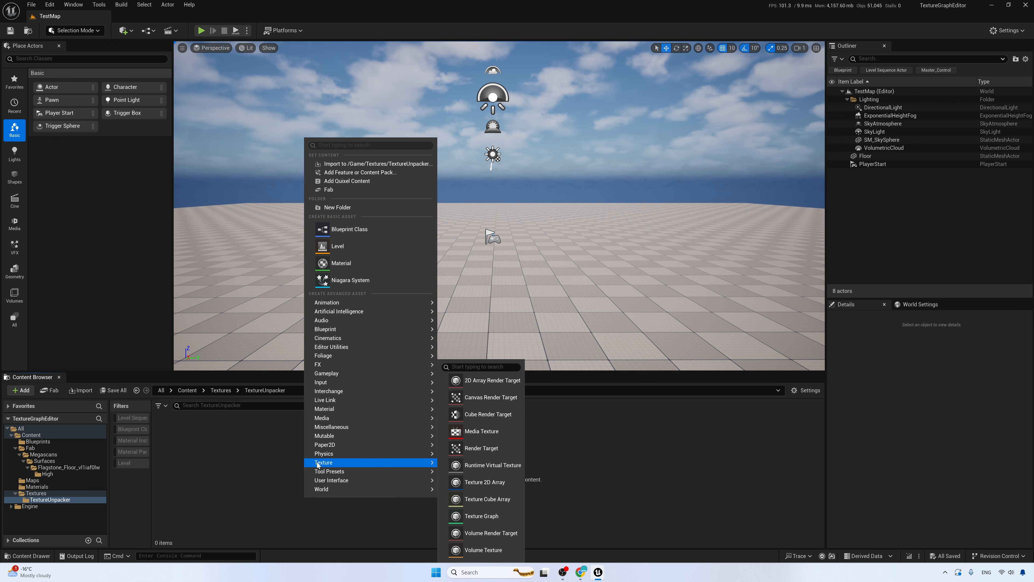
{"action": "left_click", "coordinate": [501, 515]}
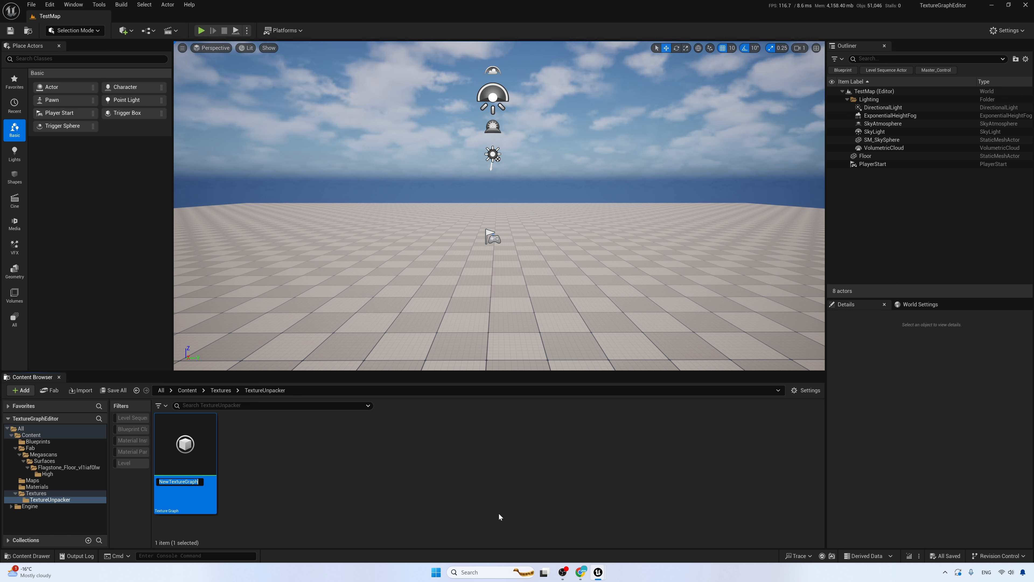
{"action": "type", "text": "TG_"}
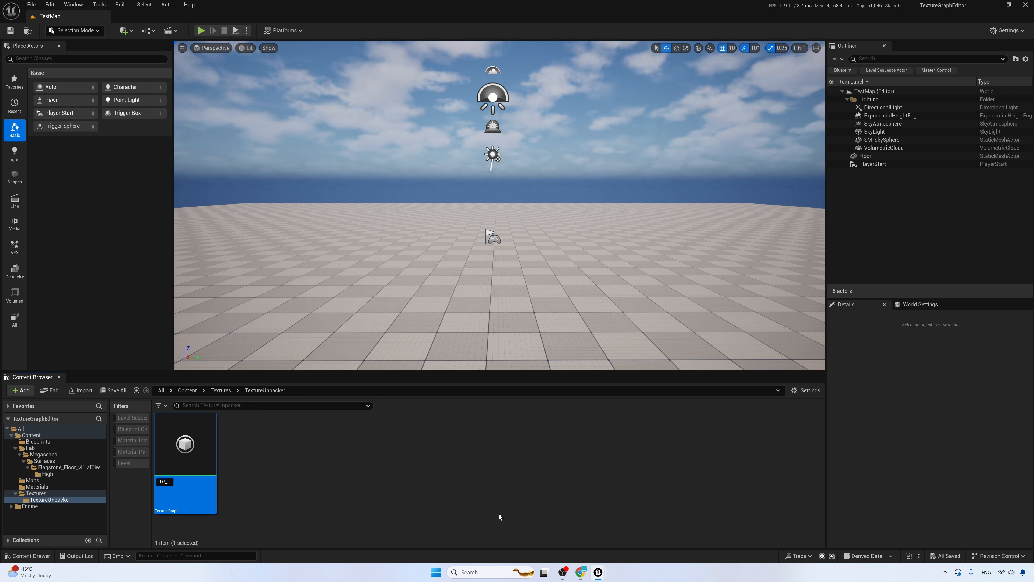
{"action": "type", "text": "Unp"}
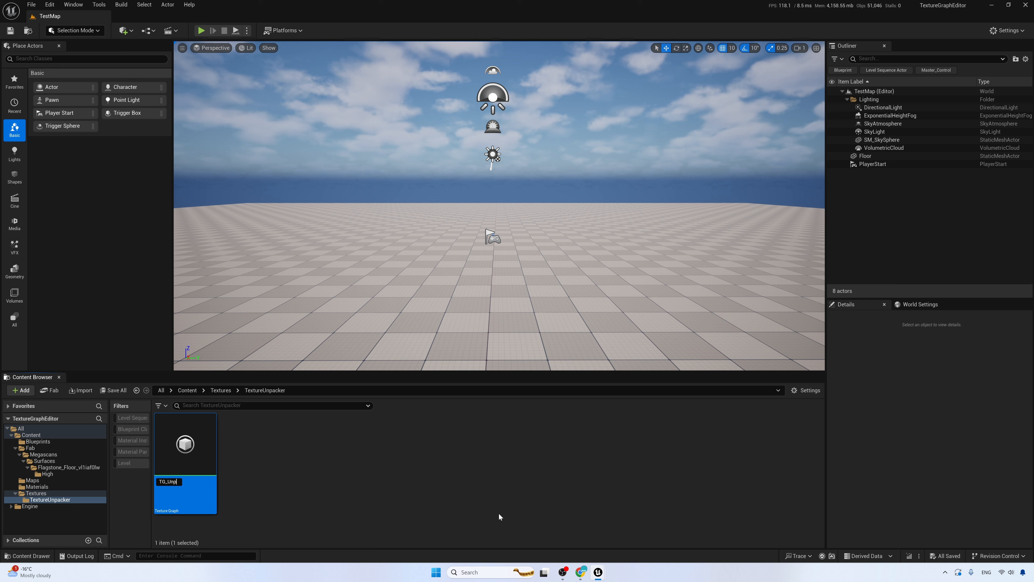
{"action": "type", "text": "acker"}
{"action": "key", "text": "Return"}
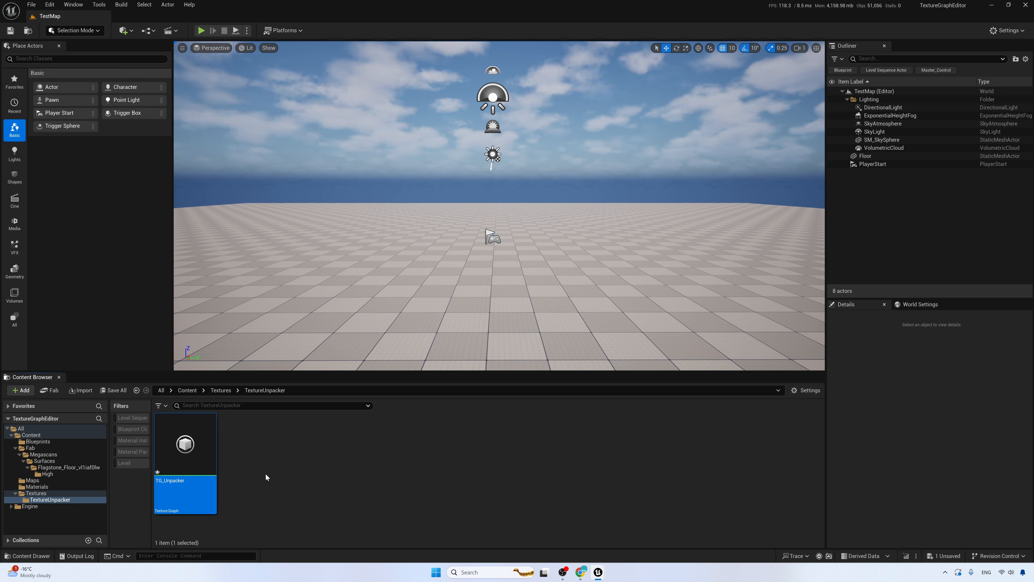
{"action": "right_click", "coordinate": [209, 449]}
{"action": "left_click", "coordinate": [239, 297]}
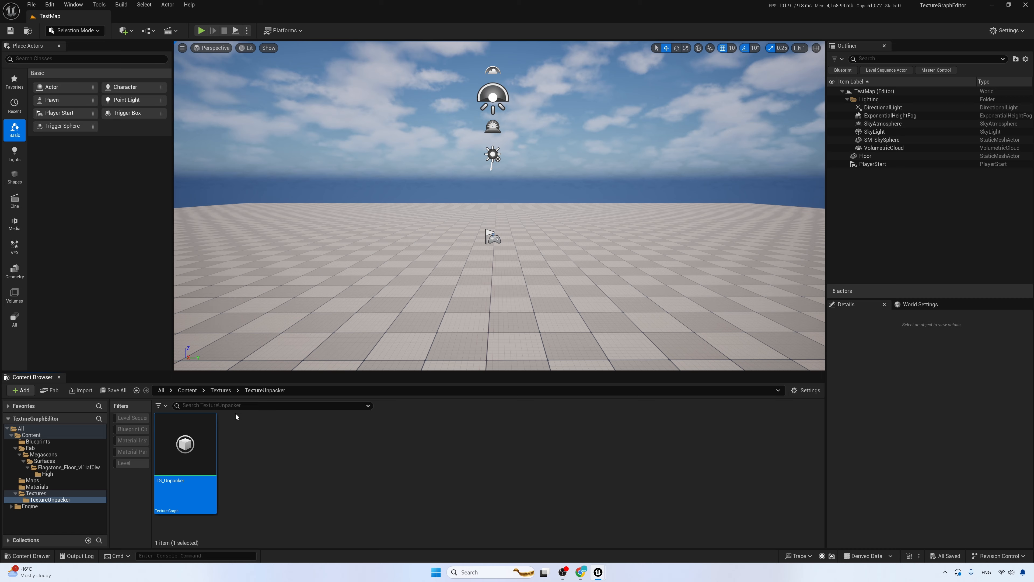
Open TG_Unpacker and add a Texture input node, spacing it well apart from the Output node.
{"action": "double_click", "coordinate": [199, 470]}
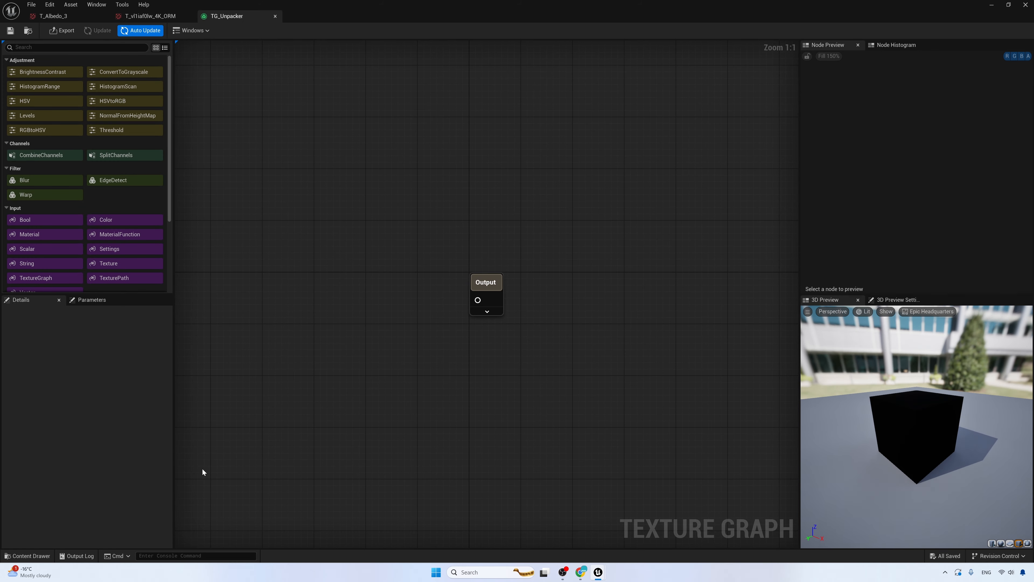
{"action": "left_click", "coordinate": [493, 297]}
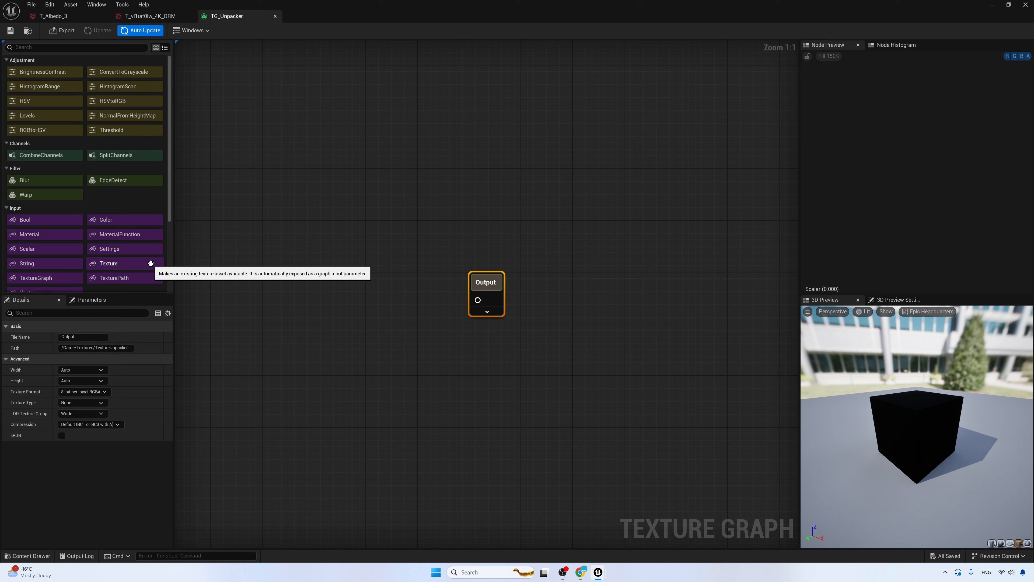
{"action": "left_click_drag", "start_coordinate": [151, 263], "coordinate": [307, 292]}
{"action": "left_click_drag", "start_coordinate": [493, 292], "coordinate": [604, 299]}
{"action": "left_click_drag", "start_coordinate": [347, 305], "coordinate": [332, 297]}
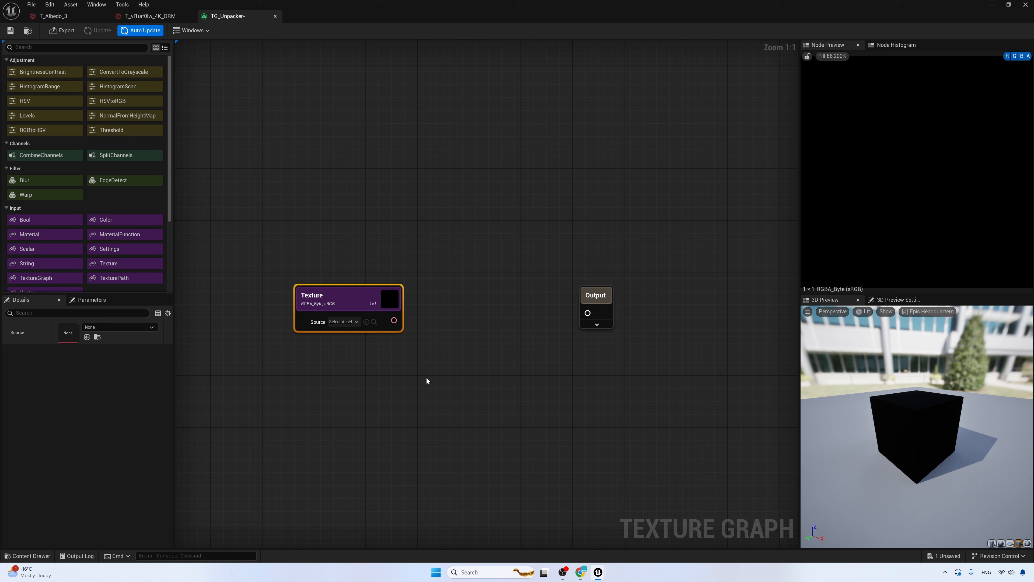
{"action": "left_click", "coordinate": [427, 381]}
Add a SplitChannels node between Texture and Output, connecting Texture to its RGBA input and its R output to Output.
{"action": "left_click_drag", "start_coordinate": [123, 155], "coordinate": [462, 303]}
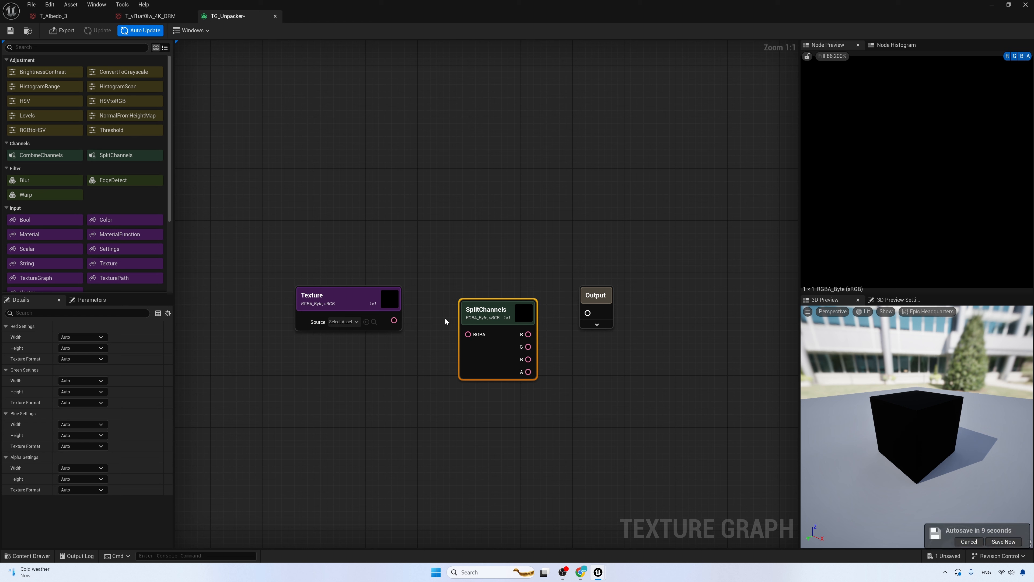
{"action": "left_click_drag", "start_coordinate": [481, 316], "coordinate": [471, 302]}
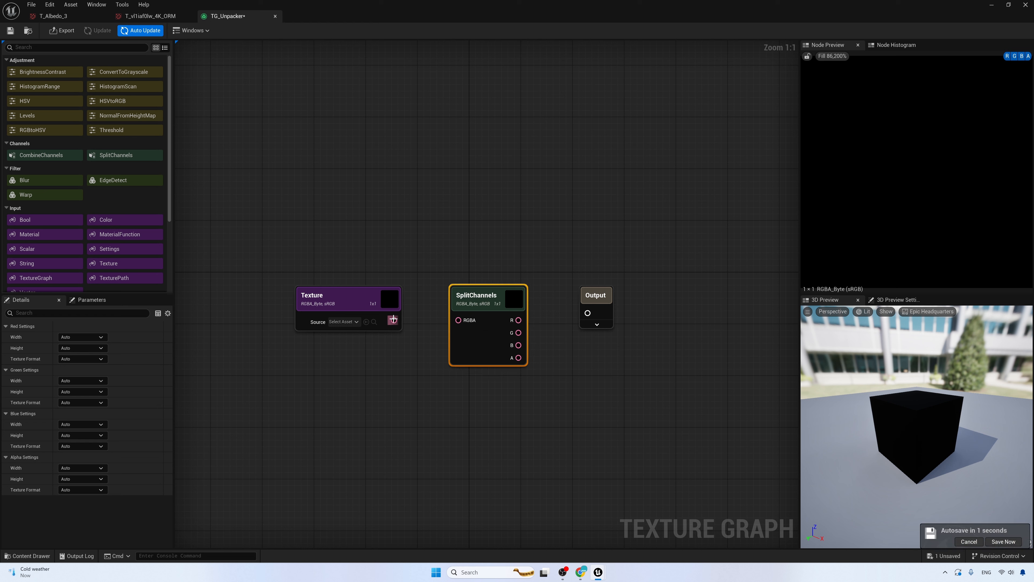
{"action": "left_click_drag", "start_coordinate": [394, 321], "coordinate": [588, 320]}
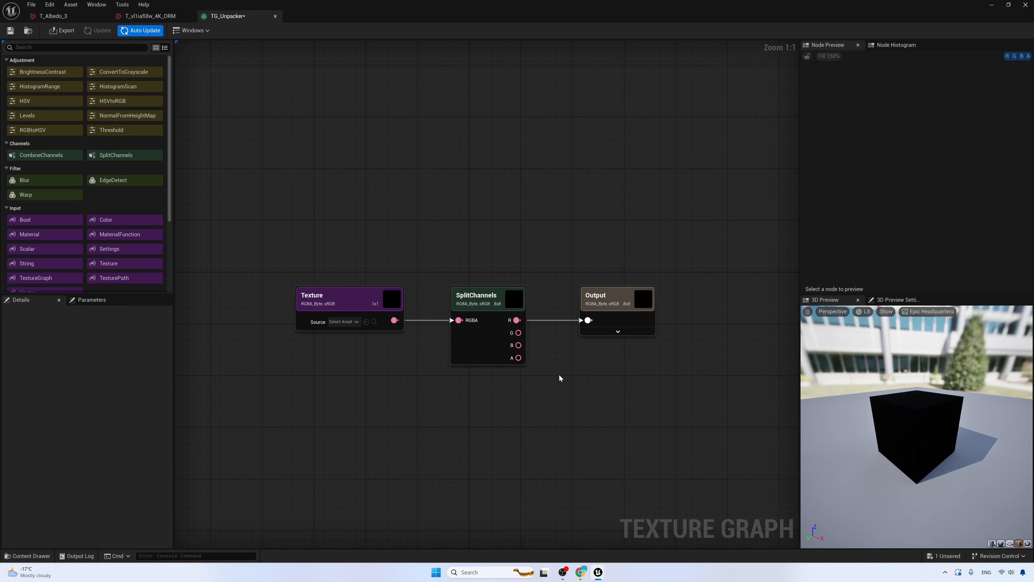
Add a second Output node and align it below the first one.
{"action": "right_click", "coordinate": [560, 378]}
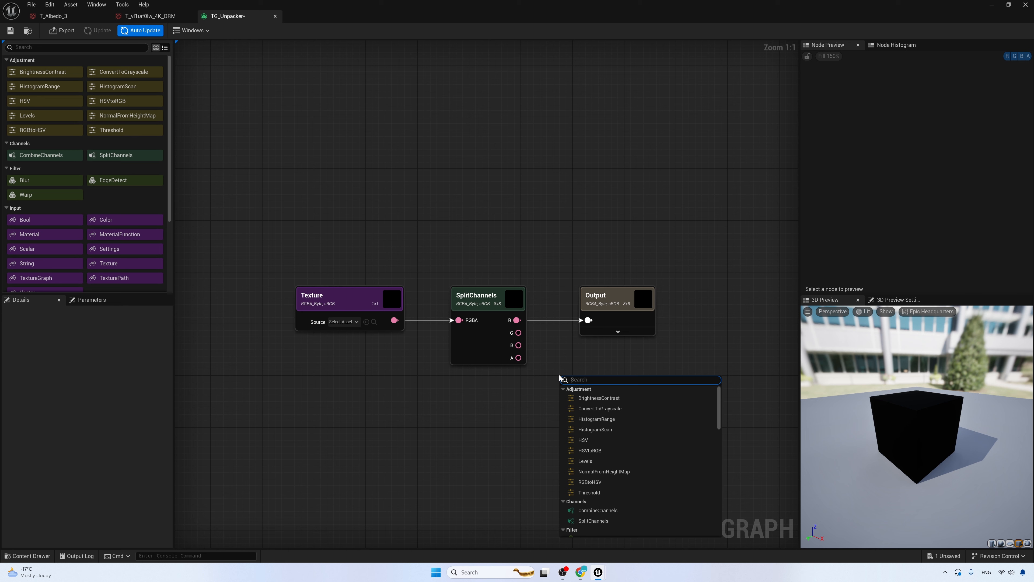
{"action": "type", "text": "out"}
{"action": "key", "text": "Return"}
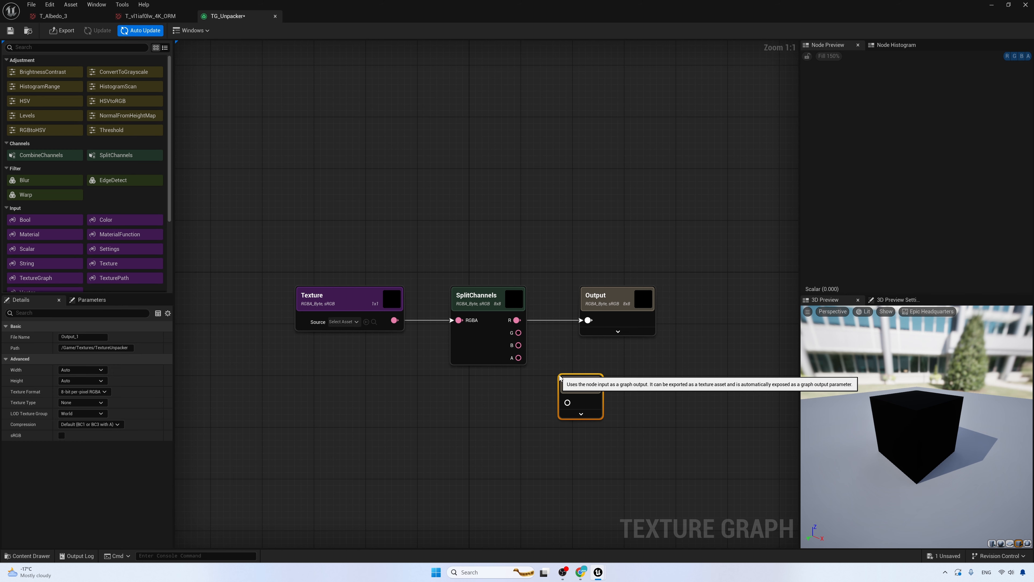
{"action": "left_click_drag", "start_coordinate": [589, 395], "coordinate": [612, 392]}
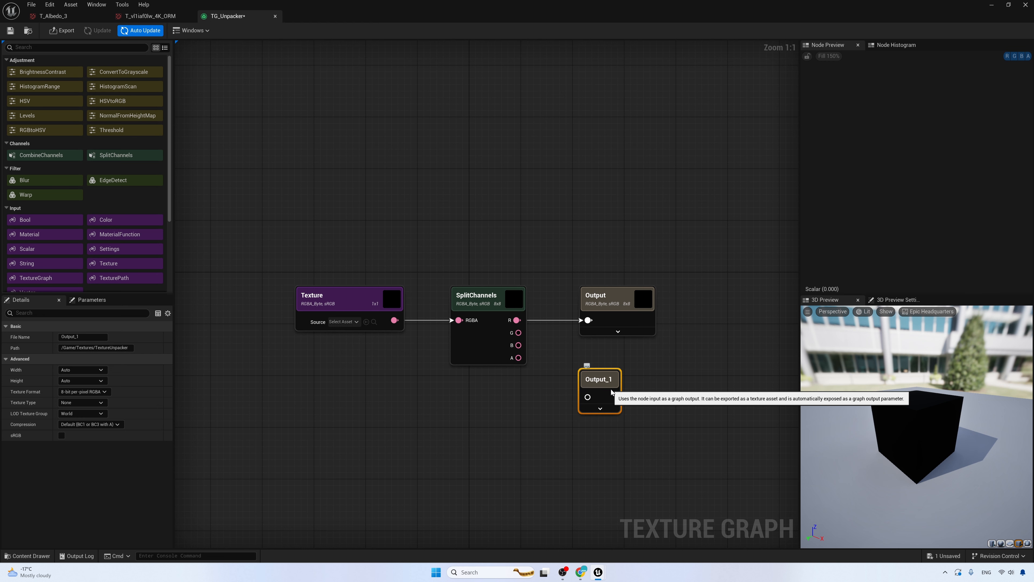
Rename the Output node connected to the R channel as Red.
{"action": "double_click", "coordinate": [614, 305]}
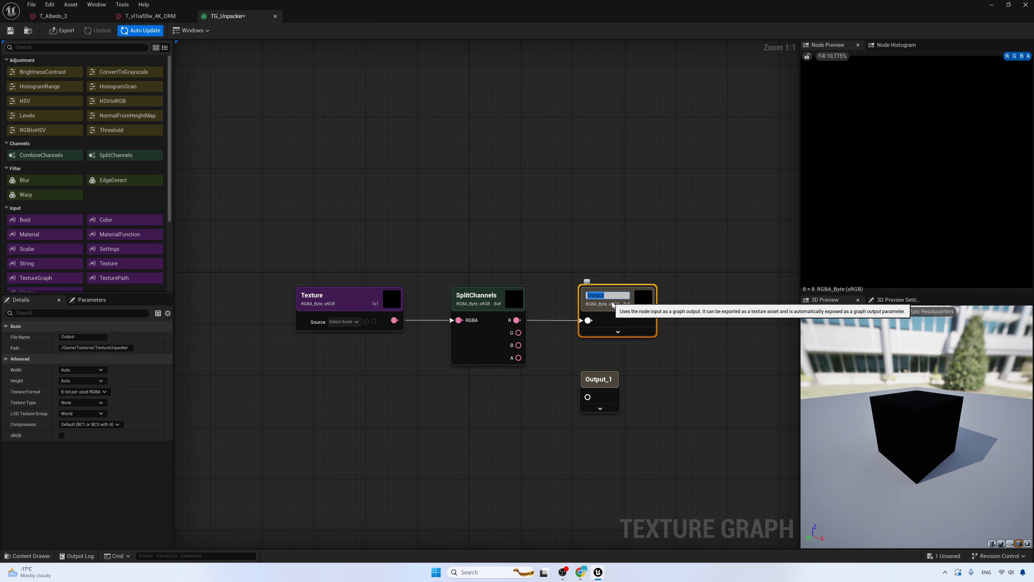
{"action": "type", "text": "Red"}
{"action": "key", "text": "Return"}
Rename the unconnected Output node below Red as Green.
{"action": "double_click", "coordinate": [604, 385]}
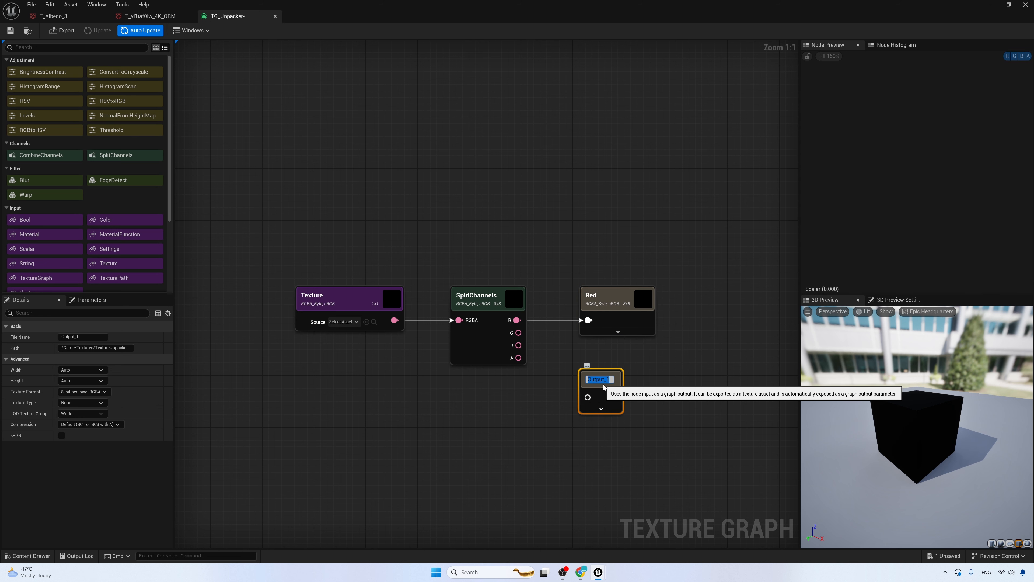
{"action": "type", "text": "Green"}
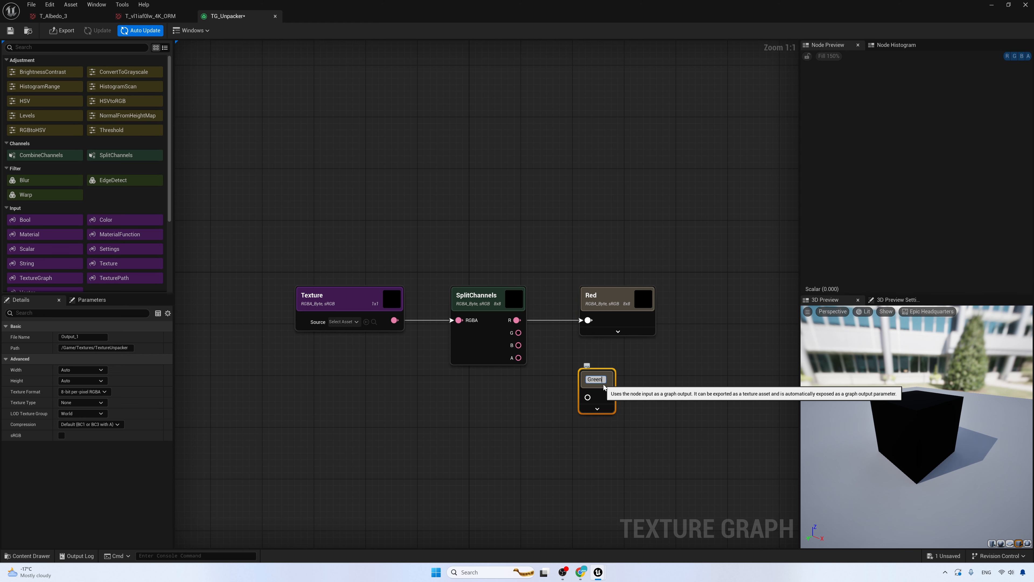
{"action": "key", "text": "Return"}
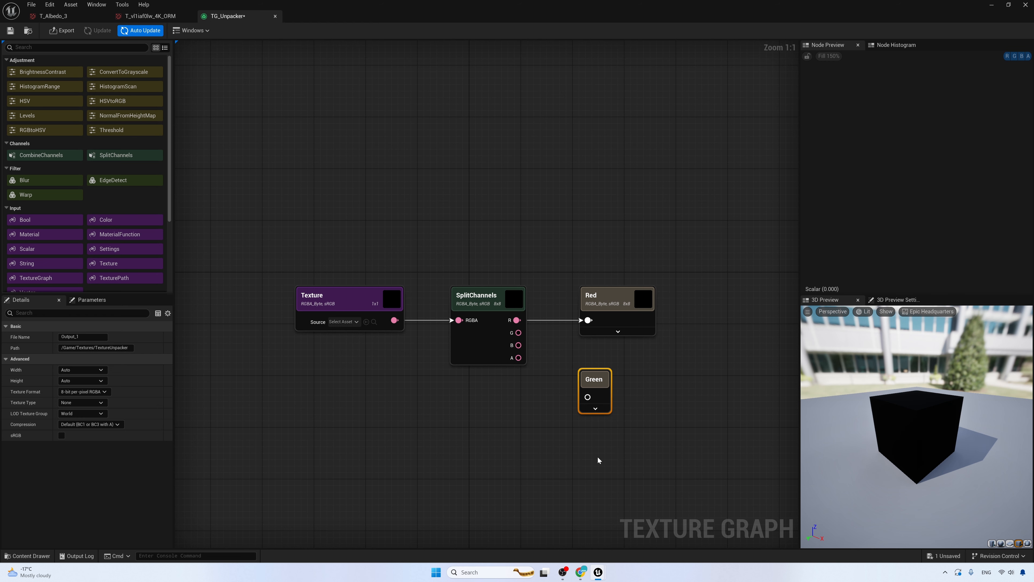
Paste a third Output node below Green and rename it Blue.
{"action": "key", "text": "ctrl+v"}
{"action": "double_click", "coordinate": [613, 467]}
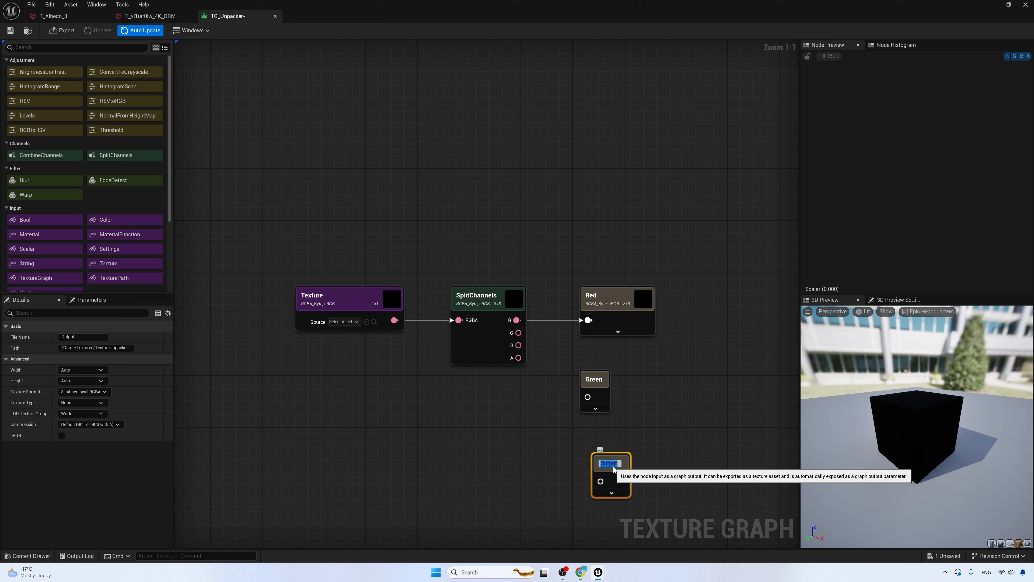
{"action": "type", "text": "Blue"}
{"action": "key", "text": "Return"}
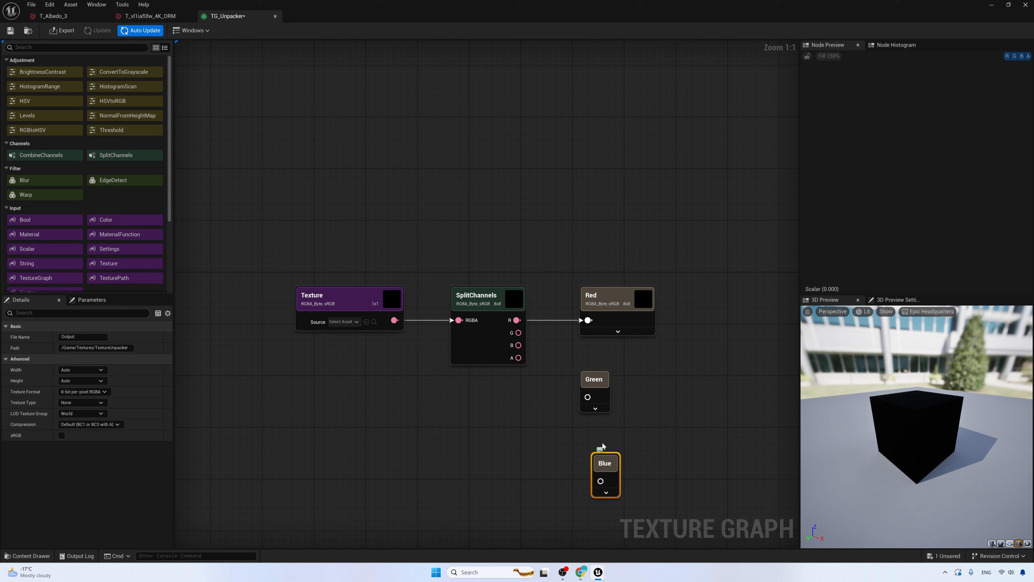
Connect the SplitChannels G output to Green and B output to Blue, and nudge Green up to even out the spacing.
{"action": "left_click_drag", "start_coordinate": [519, 332], "coordinate": [588, 402]}
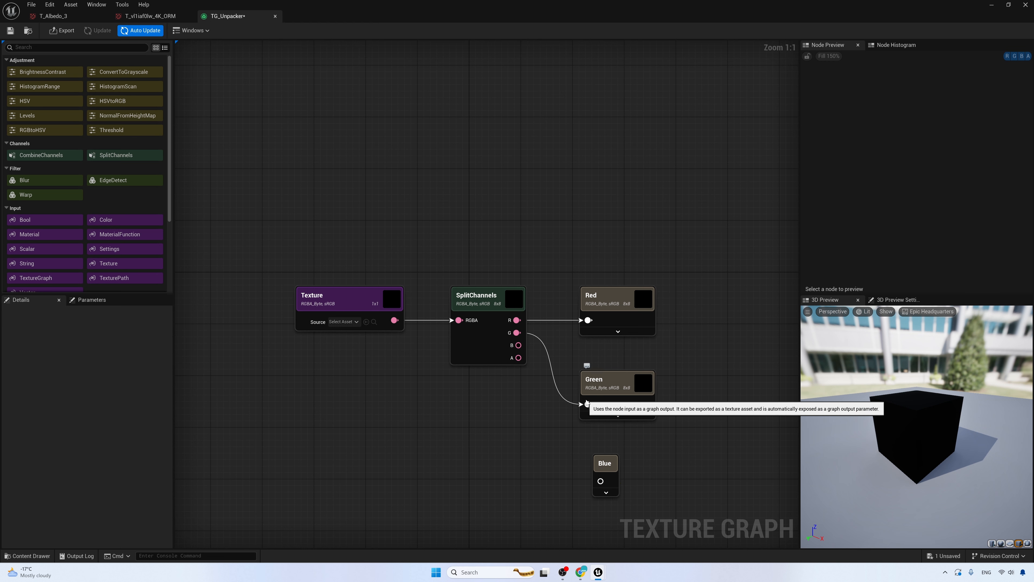
{"action": "left_click_drag", "start_coordinate": [518, 345], "coordinate": [631, 467]}
{"action": "left_click_drag", "start_coordinate": [611, 387], "coordinate": [611, 380]}
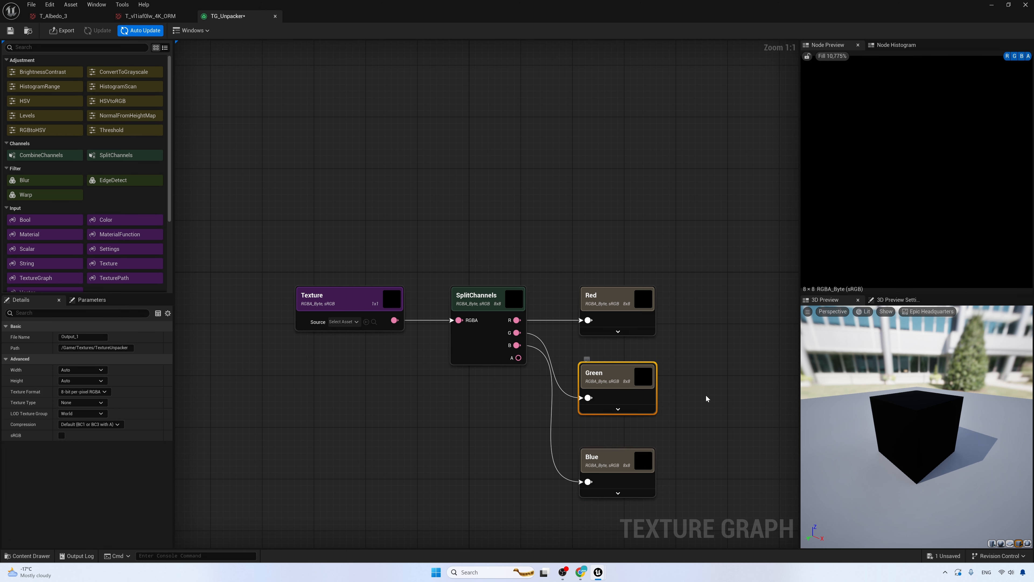
{"action": "left_click", "coordinate": [697, 378]}
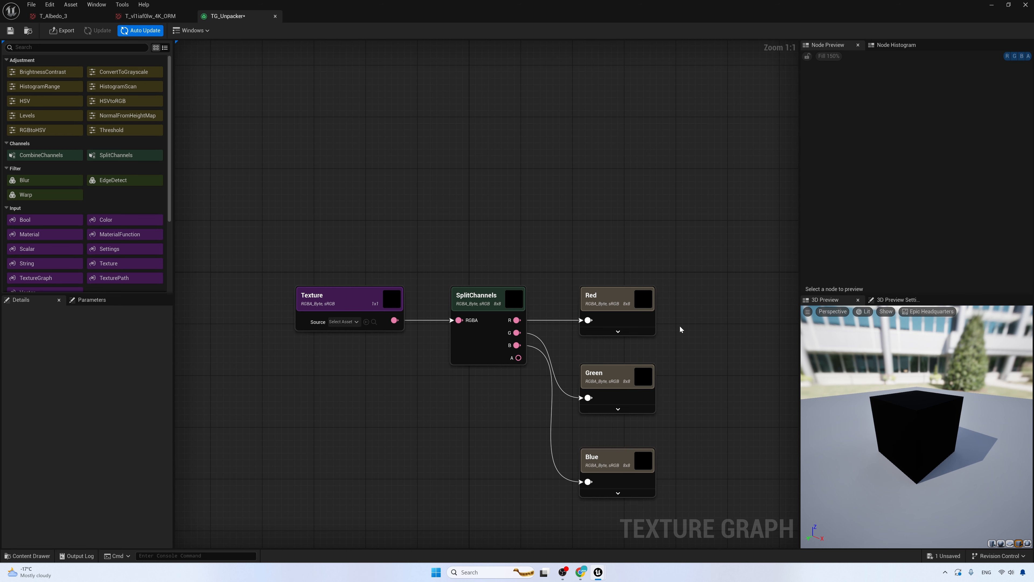
Set the Red node's texture format to 8-bit Grayscale and its file name to Output_1.
{"action": "left_click", "coordinate": [627, 317]}
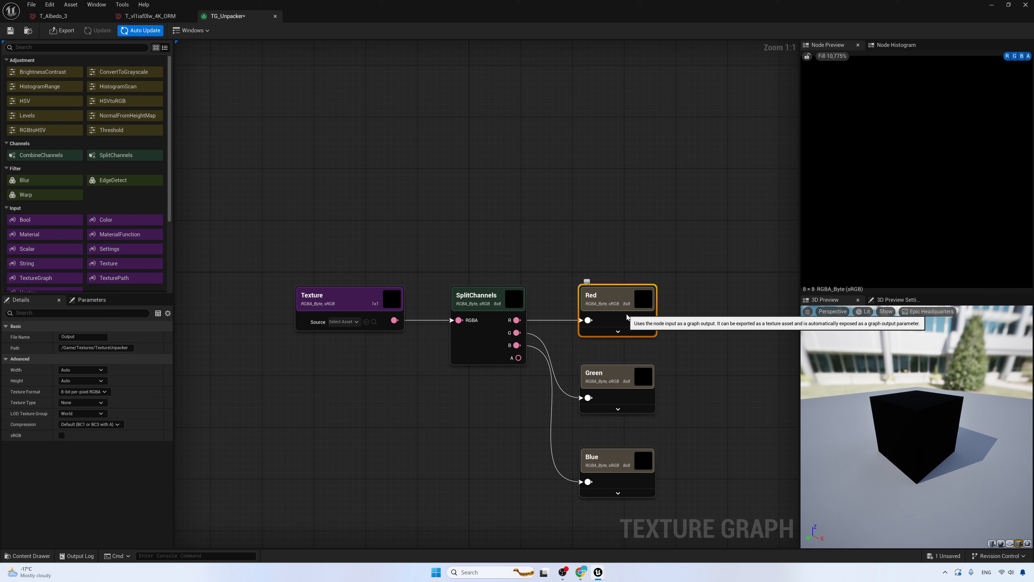
{"action": "left_click", "coordinate": [104, 393]}
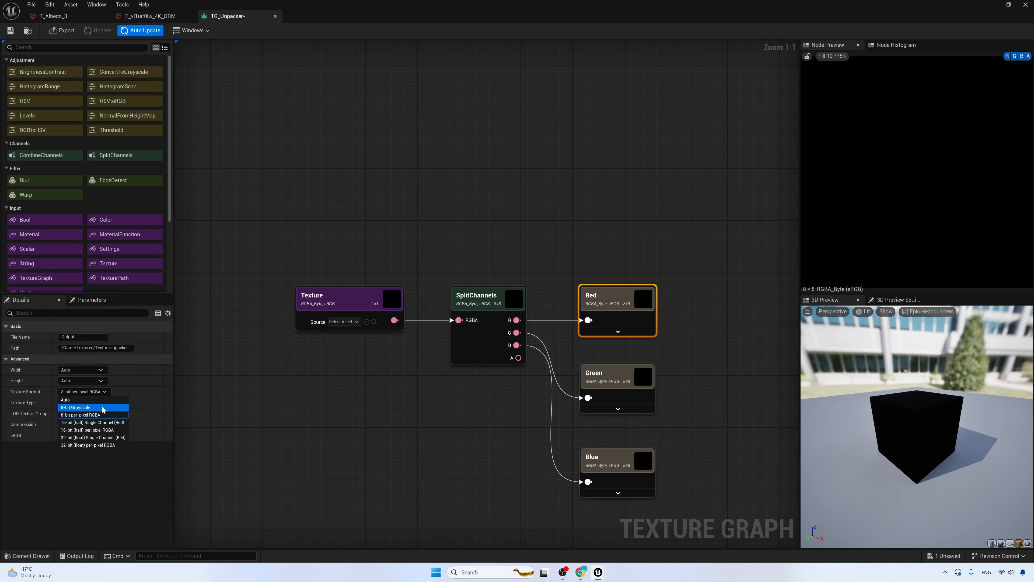
{"action": "left_click", "coordinate": [103, 407]}
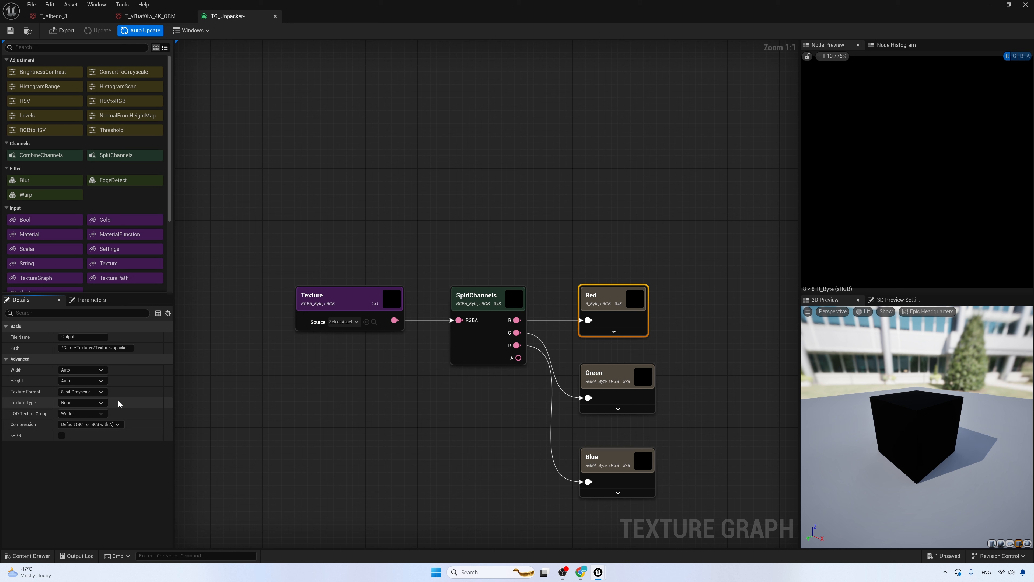
{"action": "left_click", "coordinate": [92, 336]}
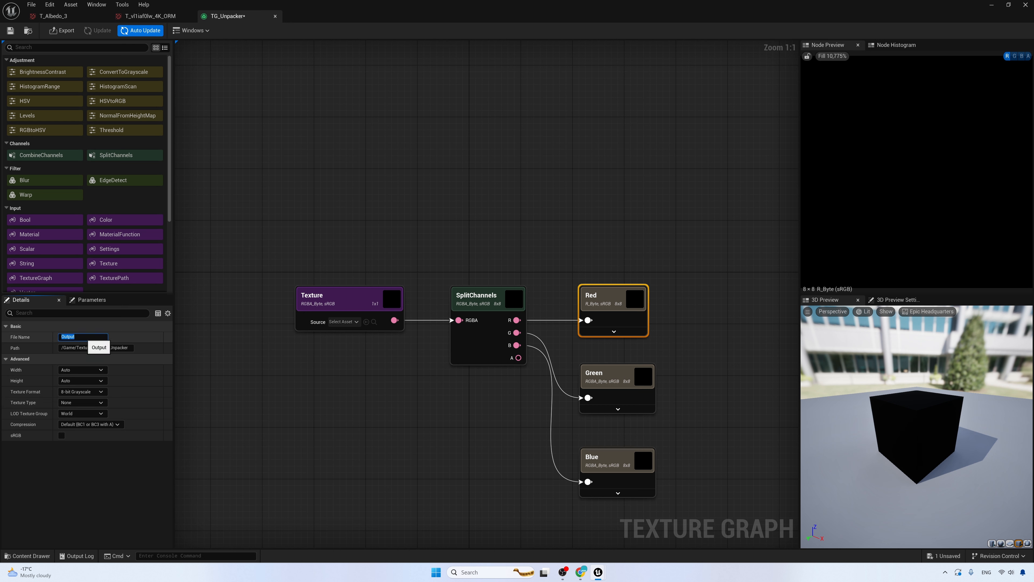
{"action": "left_click", "coordinate": [83, 336]}
{"action": "key", "text": "Return"}
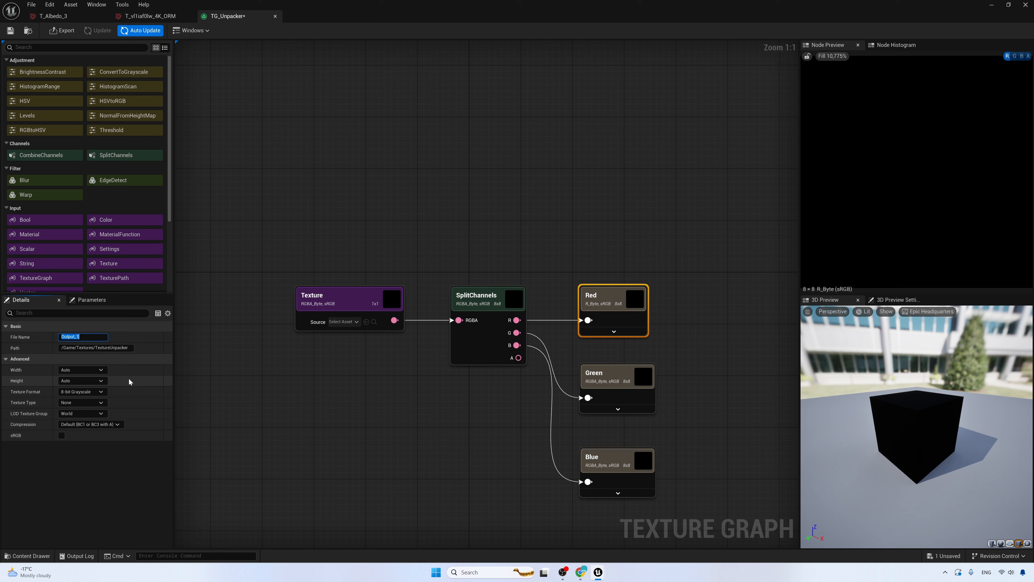
Set the Green node's file name to Output_2 and its texture format to 8-bit Grayscale.
{"action": "left_click", "coordinate": [609, 393]}
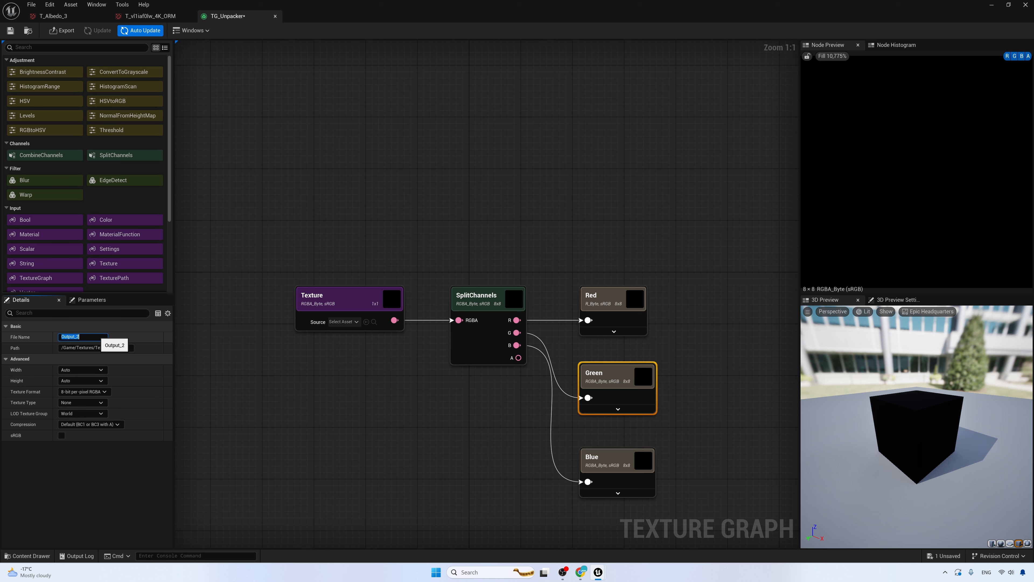
{"action": "left_click", "coordinate": [296, 441]}
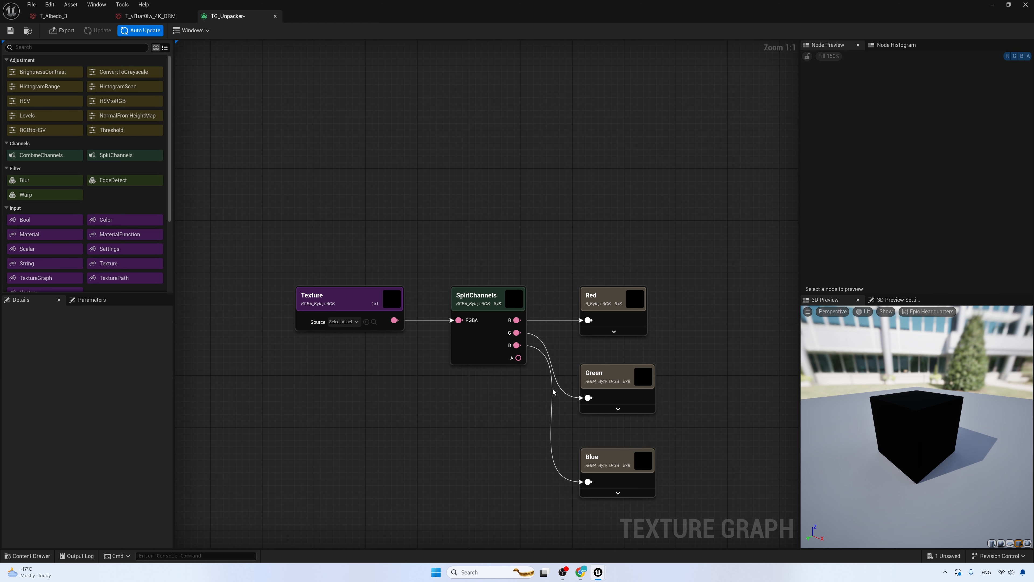
{"action": "left_click", "coordinate": [629, 377]}
{"action": "left_click", "coordinate": [94, 392]}
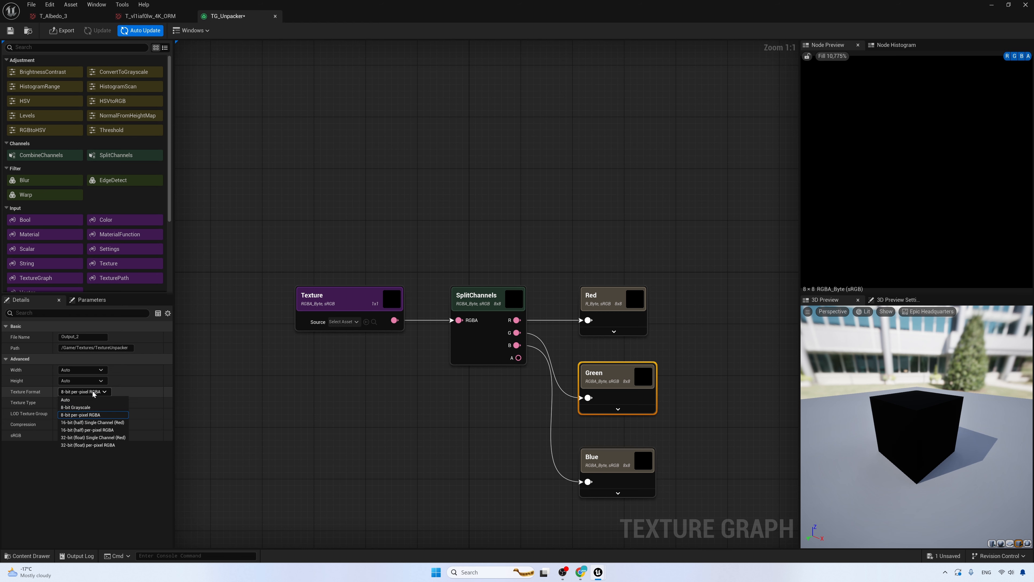
{"action": "left_click", "coordinate": [76, 408]}
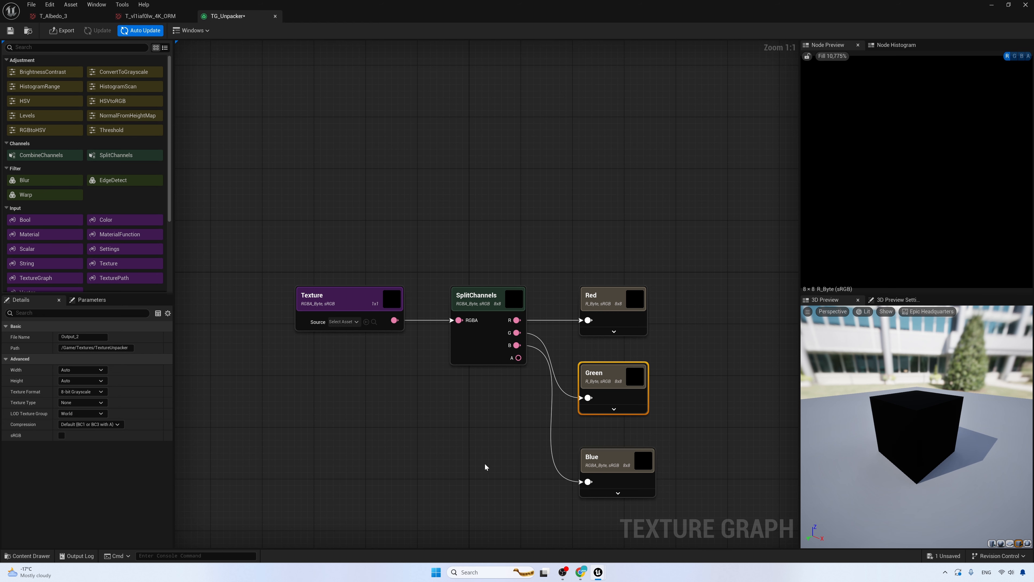
Set the Blue node's texture format to 8-bit Grayscale and its file name to Output_3.
{"action": "left_click", "coordinate": [607, 467]}
{"action": "left_click", "coordinate": [84, 391]}
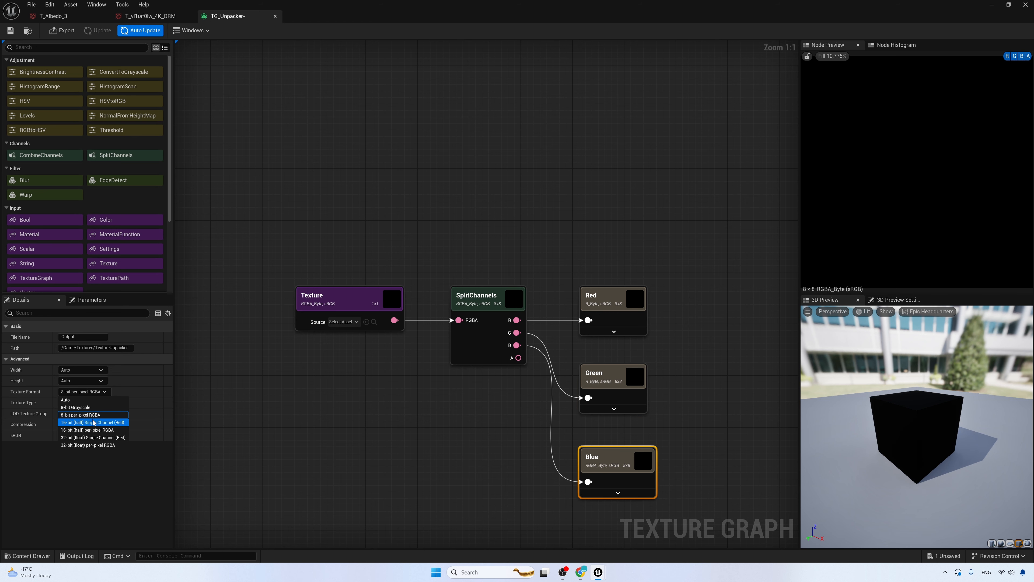
{"action": "left_click", "coordinate": [76, 407]}
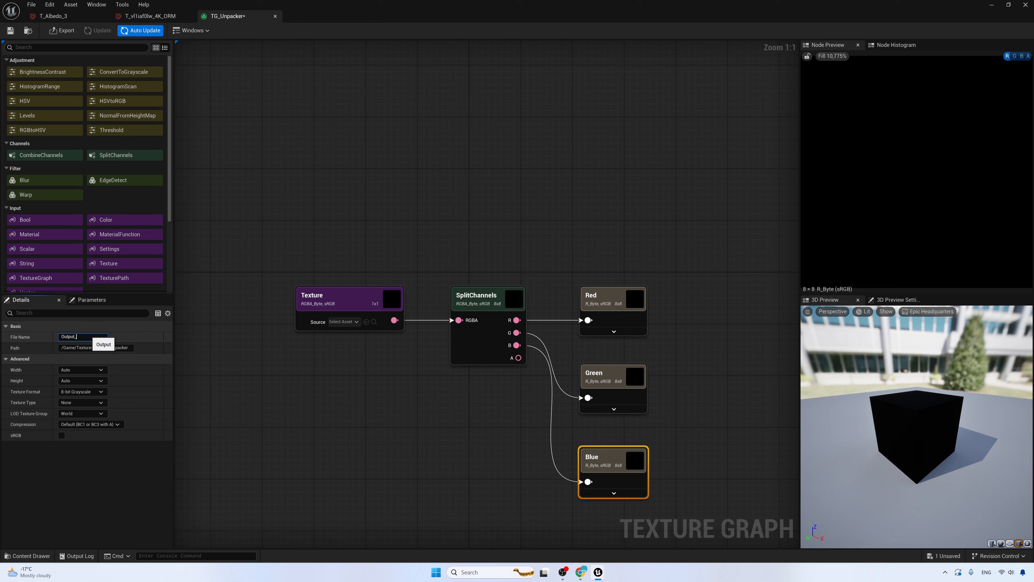
{"action": "type", "text": "3"}
{"action": "key", "text": "Return"}
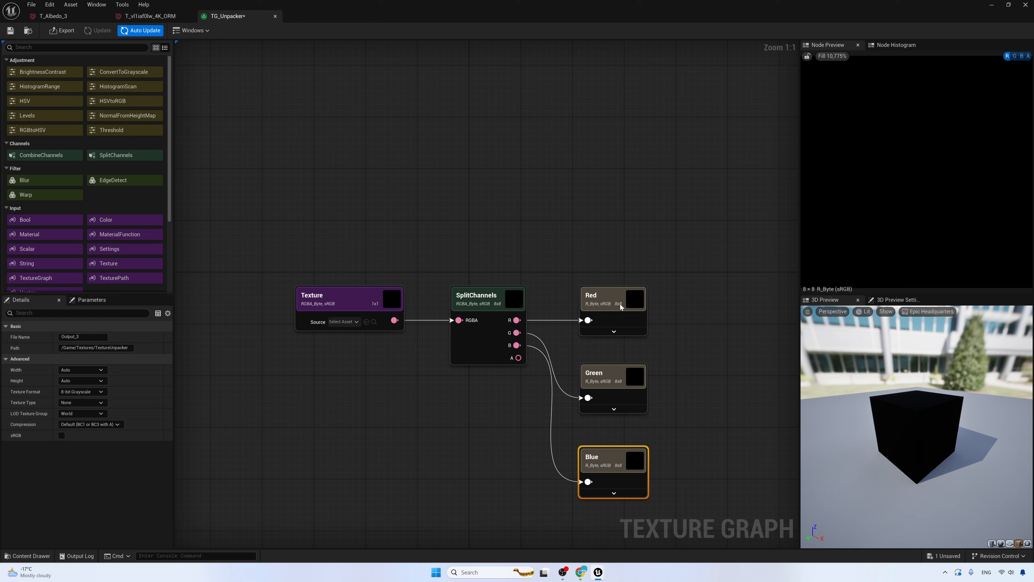
Check the export settings of the Red, Green and Blue nodes, and save the TG_Unpacker graph.
{"action": "left_click", "coordinate": [621, 306]}
{"action": "left_click", "coordinate": [618, 381]}
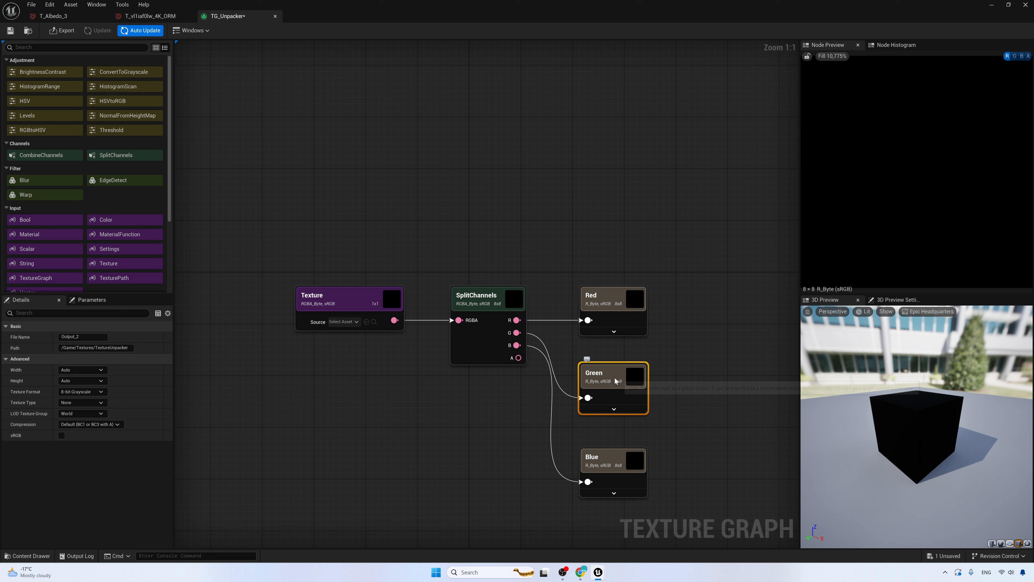
{"action": "left_click", "coordinate": [619, 464]}
{"action": "key", "text": "ctrl+s"}
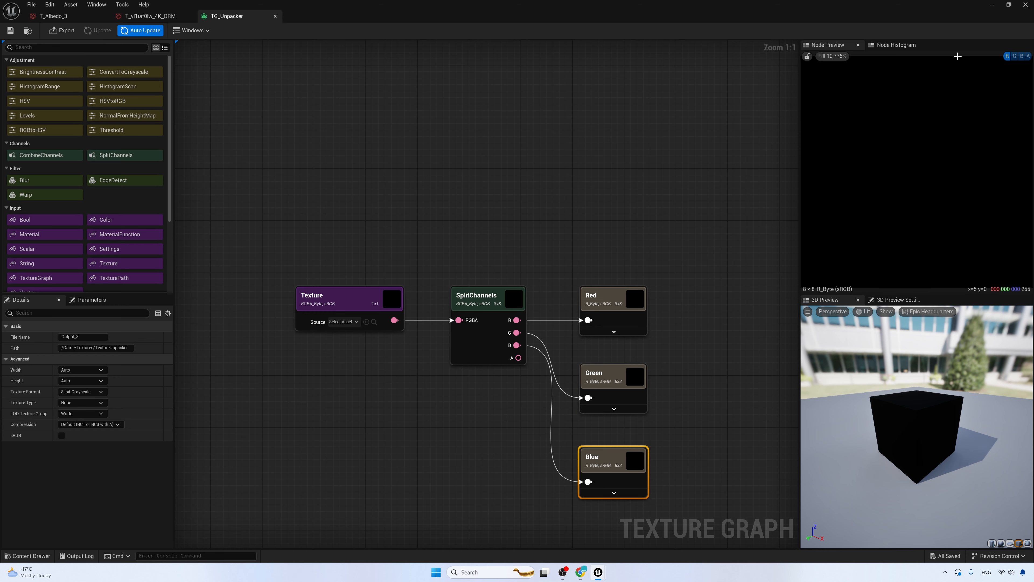
Minimize the graph editor and open TG_Unpacker from the TextureUnpacker folder in a maximized Texture Graph Exporter.
{"action": "left_click", "coordinate": [991, 5]}
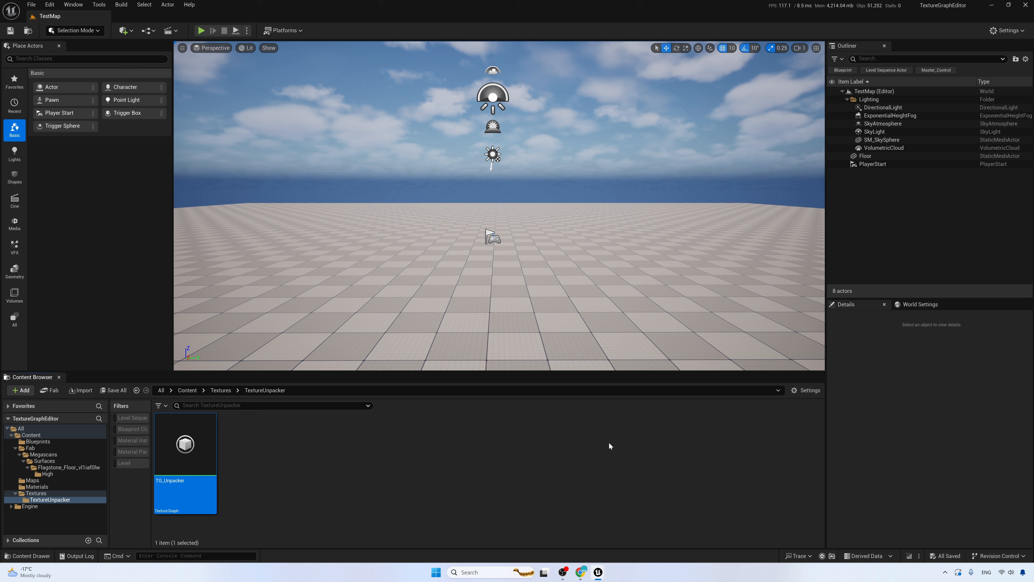
{"action": "right_click", "coordinate": [191, 489]}
{"action": "left_click", "coordinate": [252, 281]}
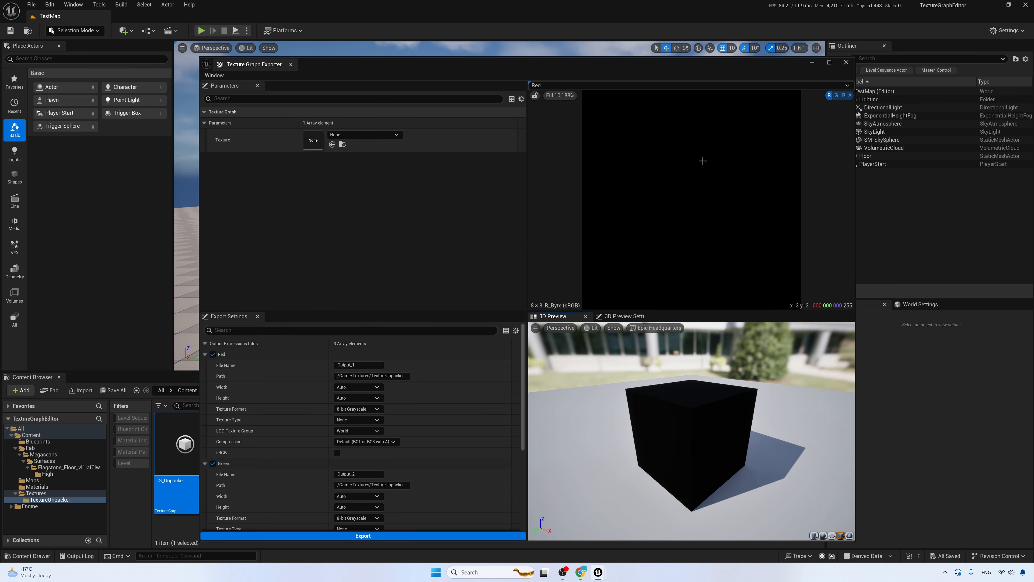
{"action": "left_click", "coordinate": [829, 62]}
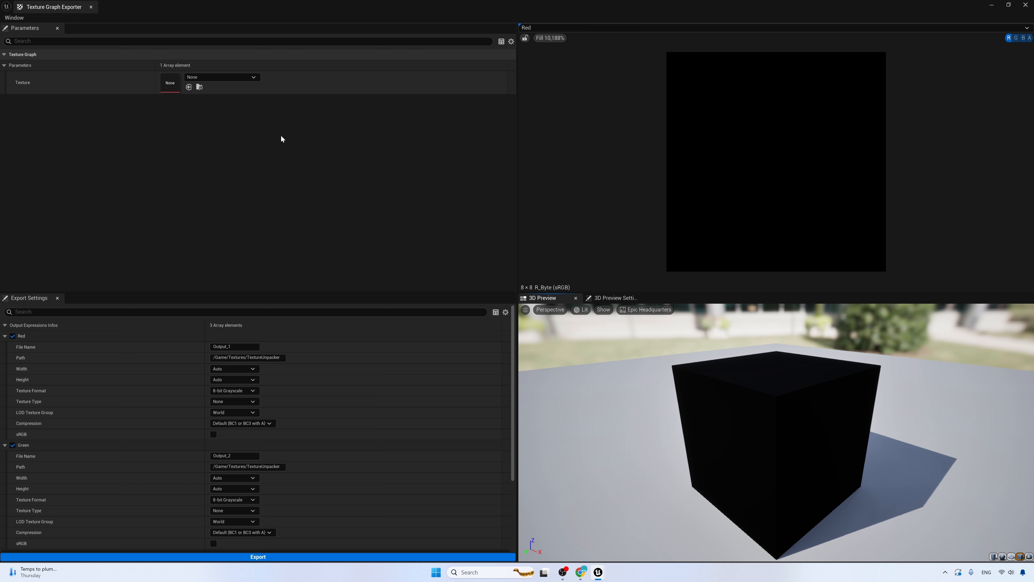
Search the assets for _ORM and assign the flagstone 4K ORM texture to the Texture parameter.
{"action": "left_click", "coordinate": [252, 77]}
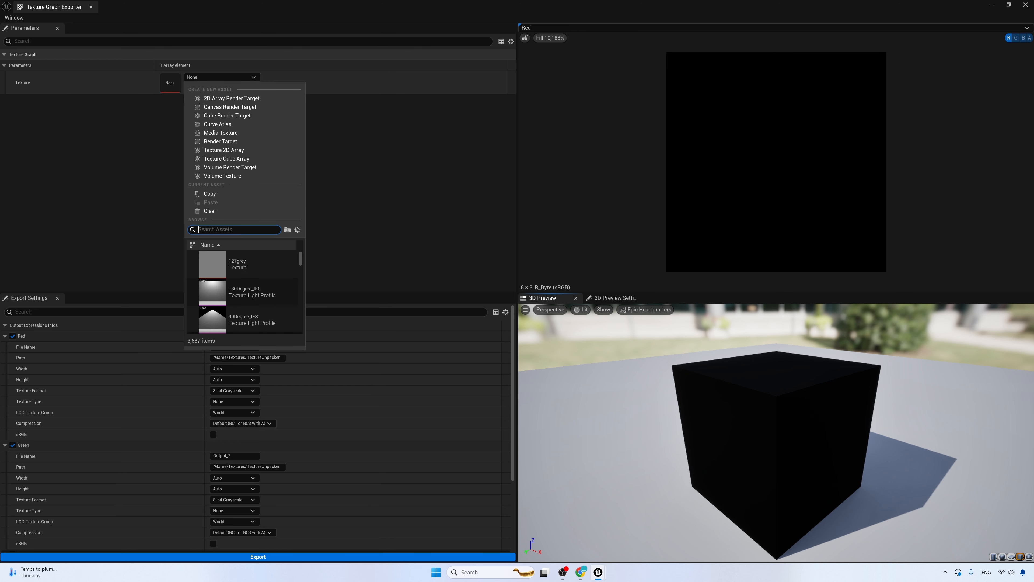
{"action": "type", "text": "_ORM"}
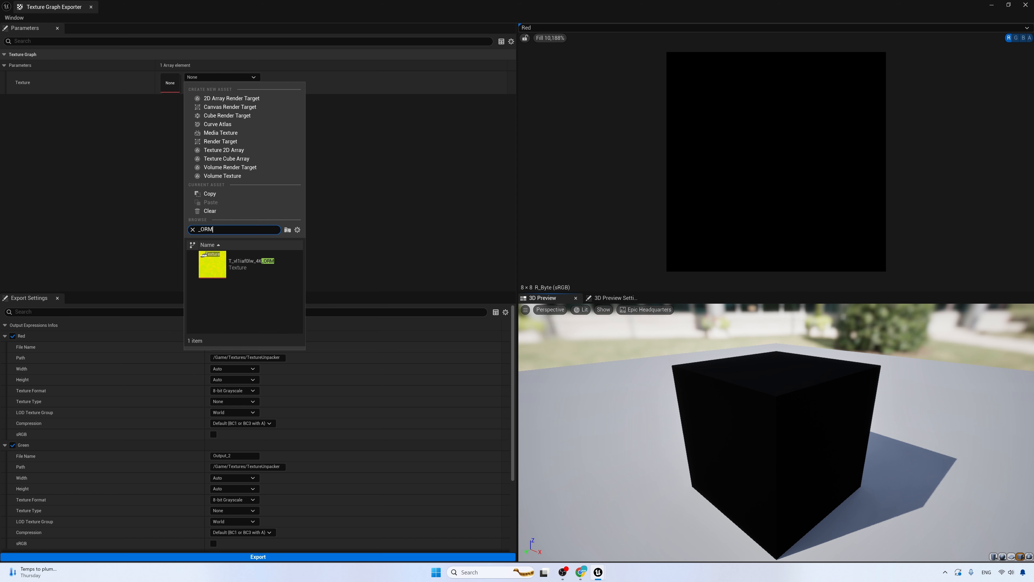
{"action": "left_click", "coordinate": [254, 261]}
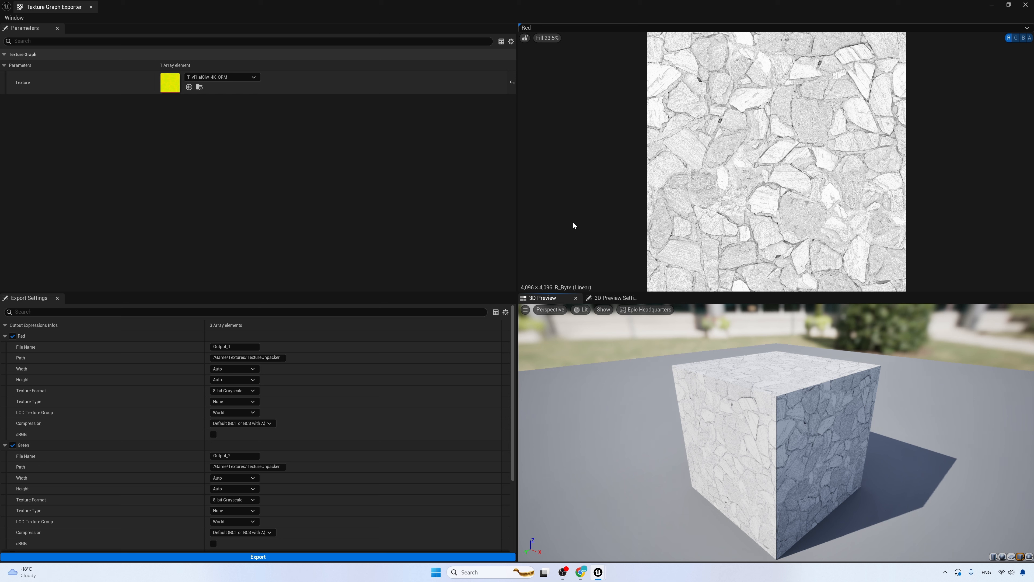
Preview the Green and Blue outputs of the unpacked texture.
{"action": "left_click", "coordinate": [591, 28]}
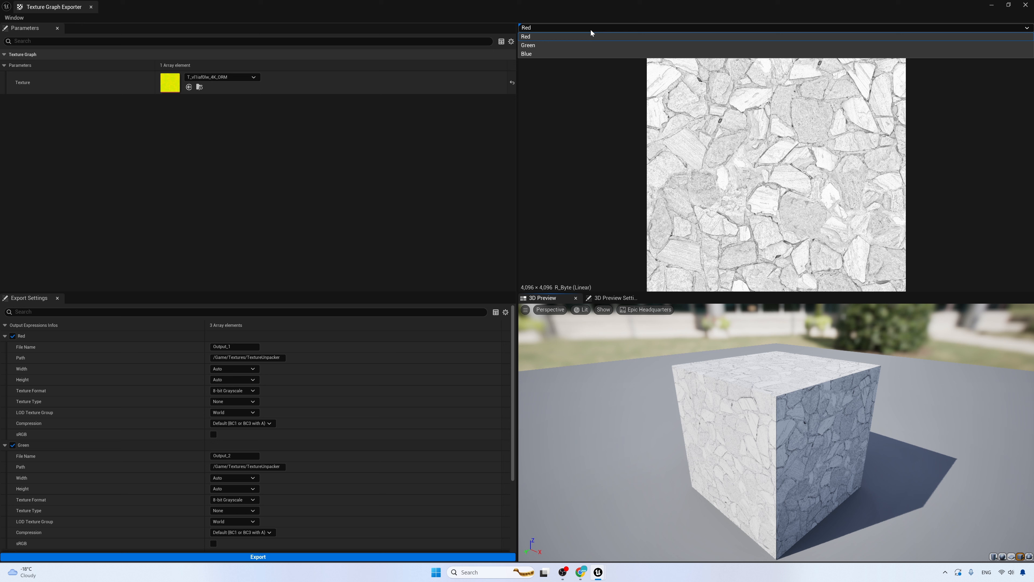
{"action": "left_click", "coordinate": [593, 45]}
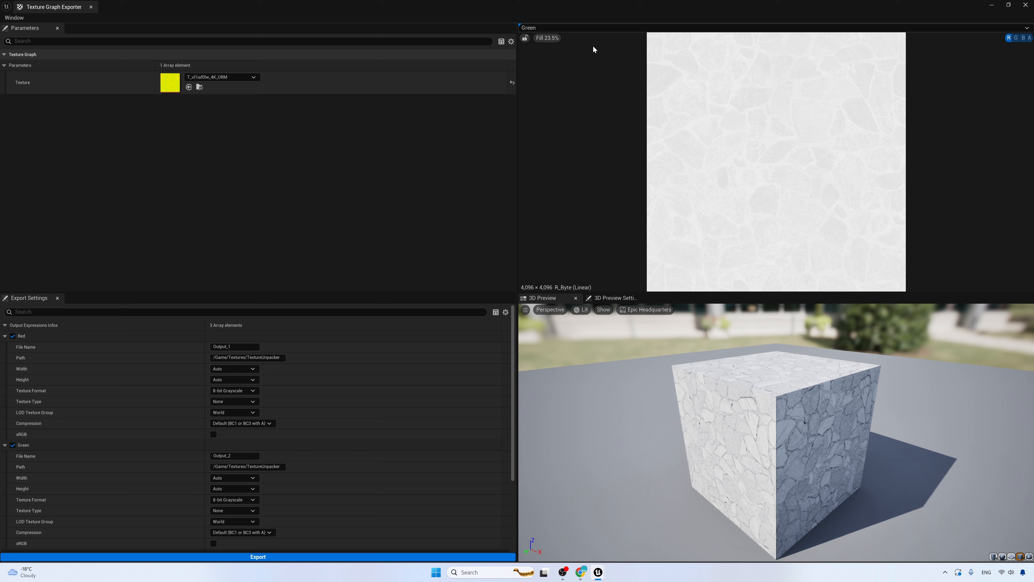
{"action": "left_click", "coordinate": [592, 26]}
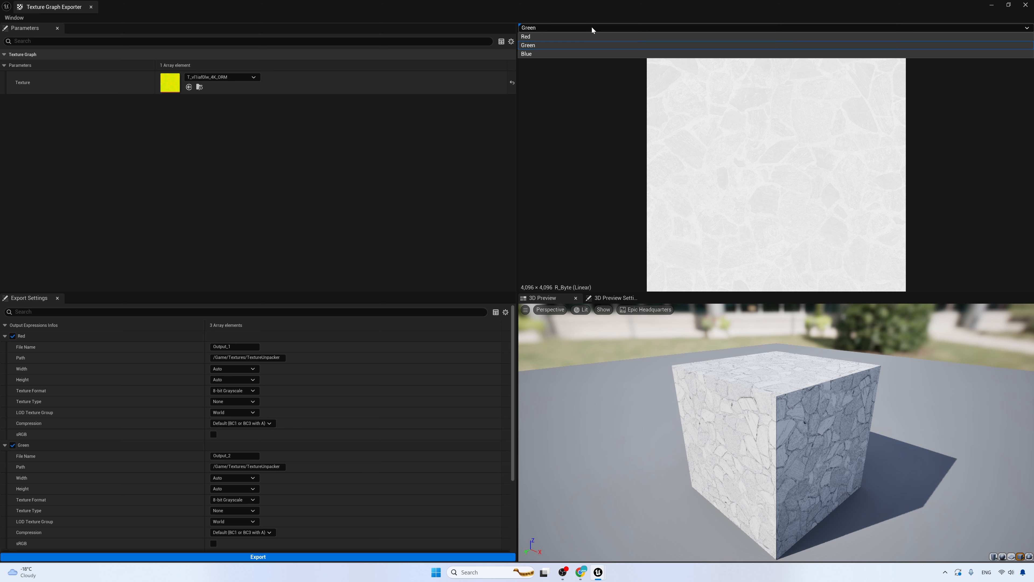
{"action": "left_click", "coordinate": [592, 53]}
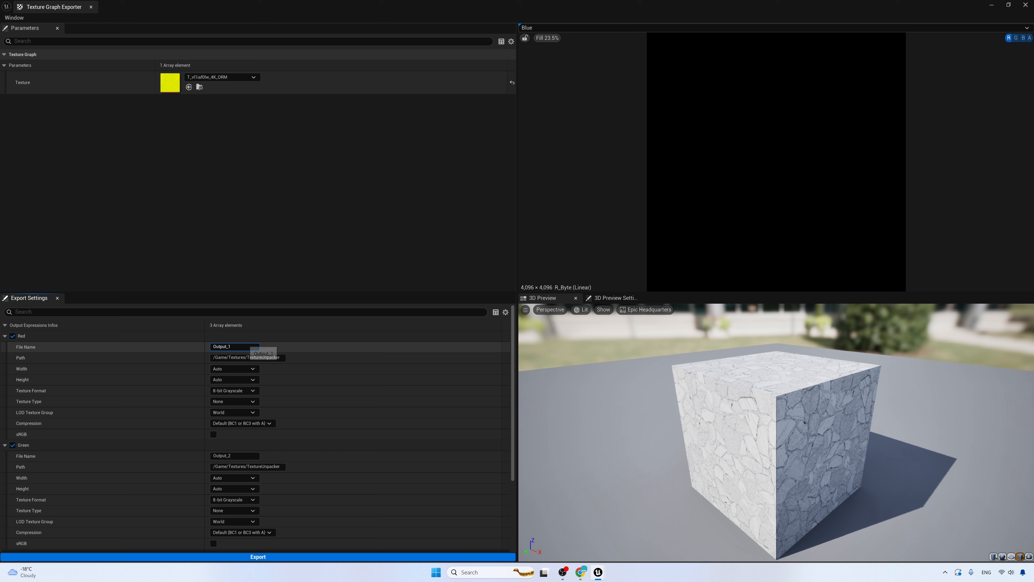
Set the export file name of the Red output to Occlusion and the Green output to Roughness.
{"action": "left_click", "coordinate": [241, 347]}
{"action": "left_click", "coordinate": [237, 456]}
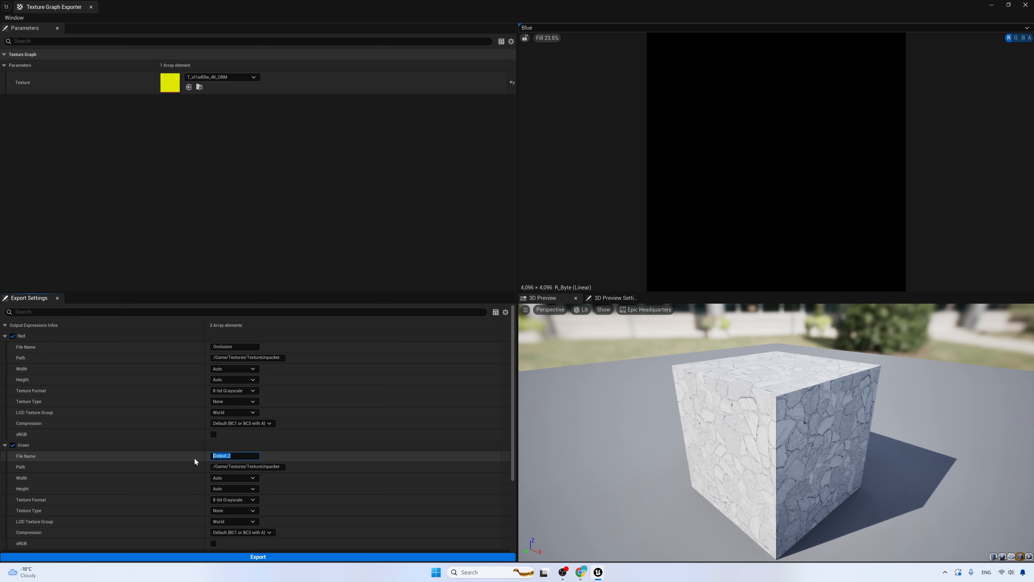
{"action": "type", "text": "Roughness"}
Set the export file name of the Blue output to Metalic and export the three channel textures to the TextureUnpacker folder.
{"action": "scroll", "coordinate": [229, 483], "scroll_direction": "down", "scroll_amount": 2}
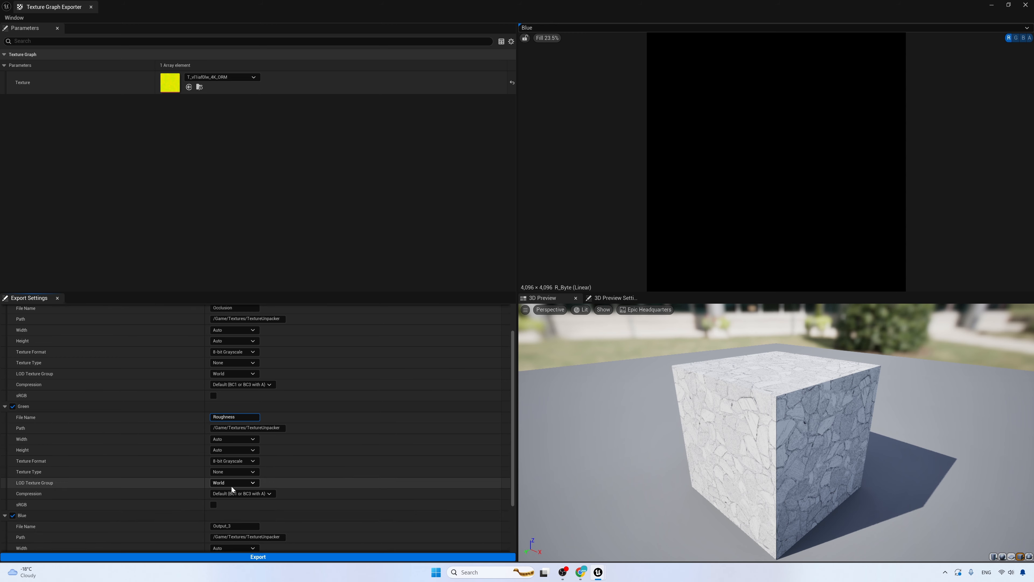
{"action": "scroll", "coordinate": [231, 487], "scroll_direction": "down", "scroll_amount": 2}
{"action": "left_click", "coordinate": [228, 488]}
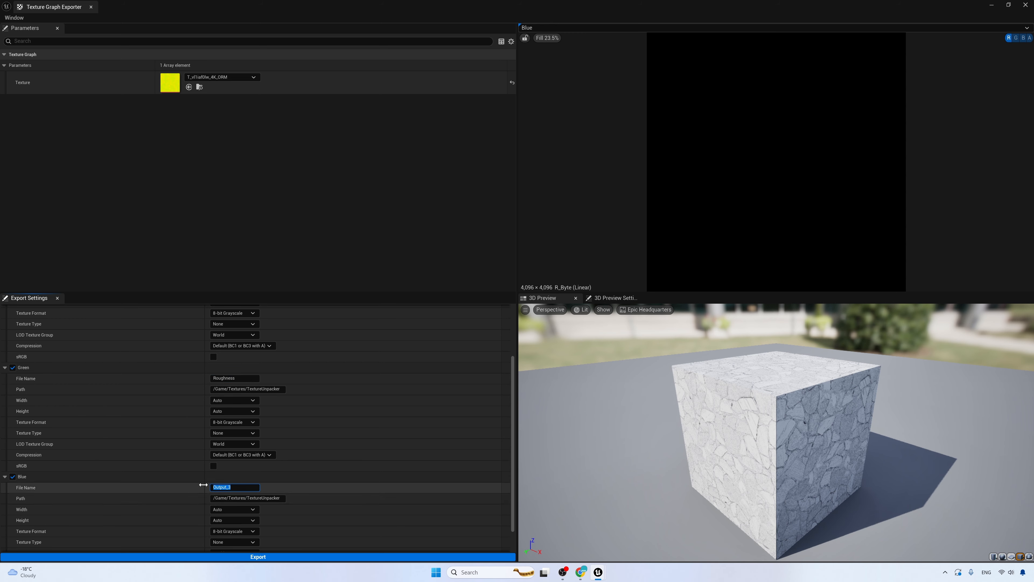
{"action": "type", "text": "Metalic"}
{"action": "left_click", "coordinate": [281, 497]}
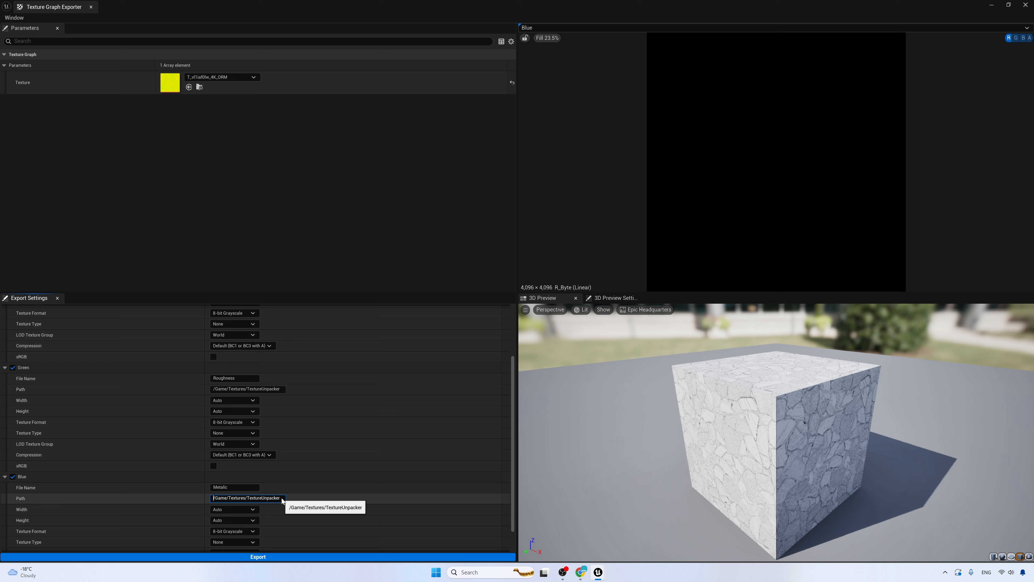
{"action": "left_click", "coordinate": [279, 557]}
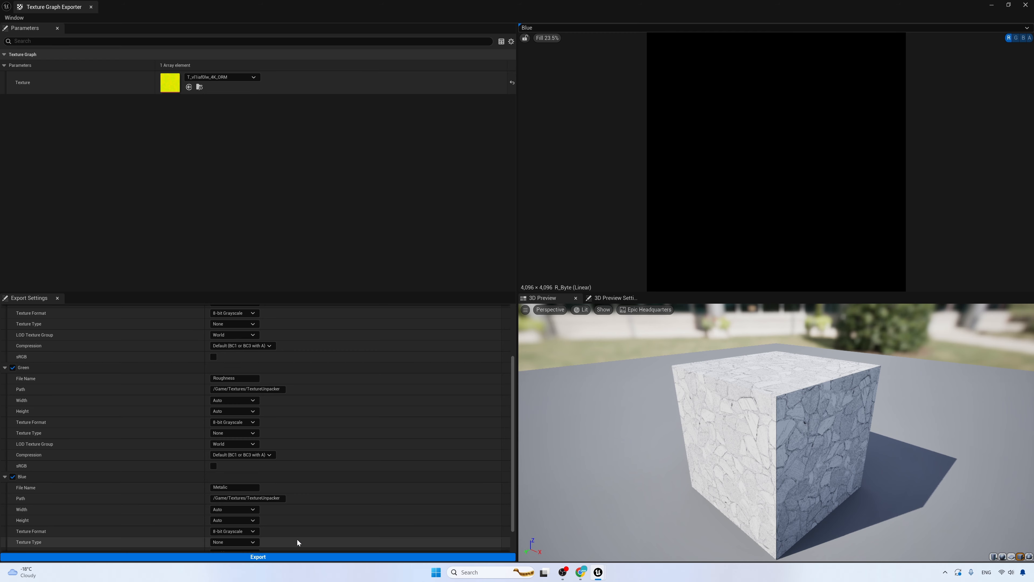
Minimize the exporter and inspect the exported Metalic, Occlusion and Roughness textures one by one in the texture editor.
{"action": "left_click", "coordinate": [993, 8]}
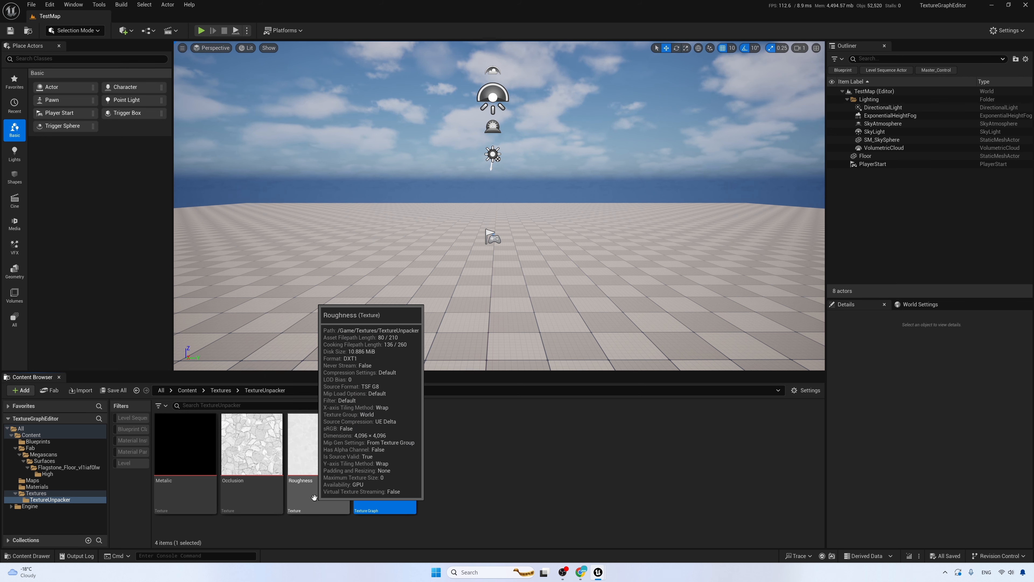
{"action": "double_click", "coordinate": [189, 497]}
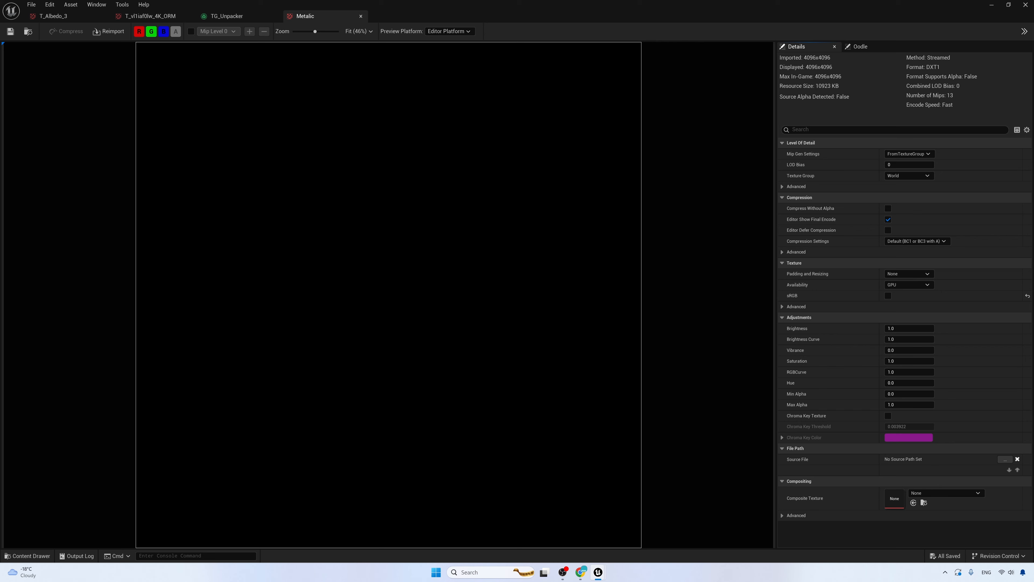
{"action": "left_click", "coordinate": [992, 5]}
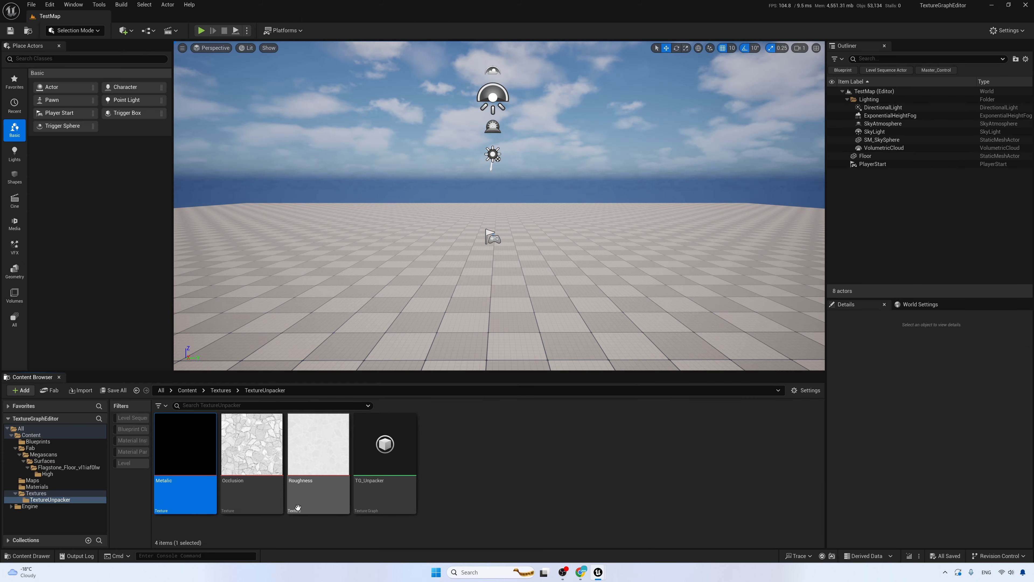
{"action": "double_click", "coordinate": [254, 489]}
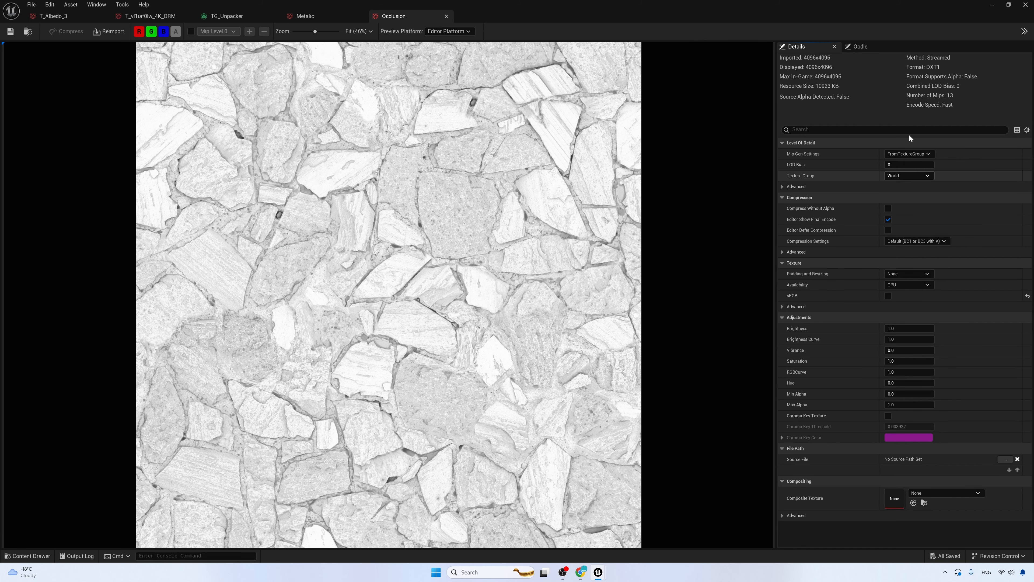
{"action": "left_click", "coordinate": [991, 5]}
{"action": "left_click", "coordinate": [319, 494]}
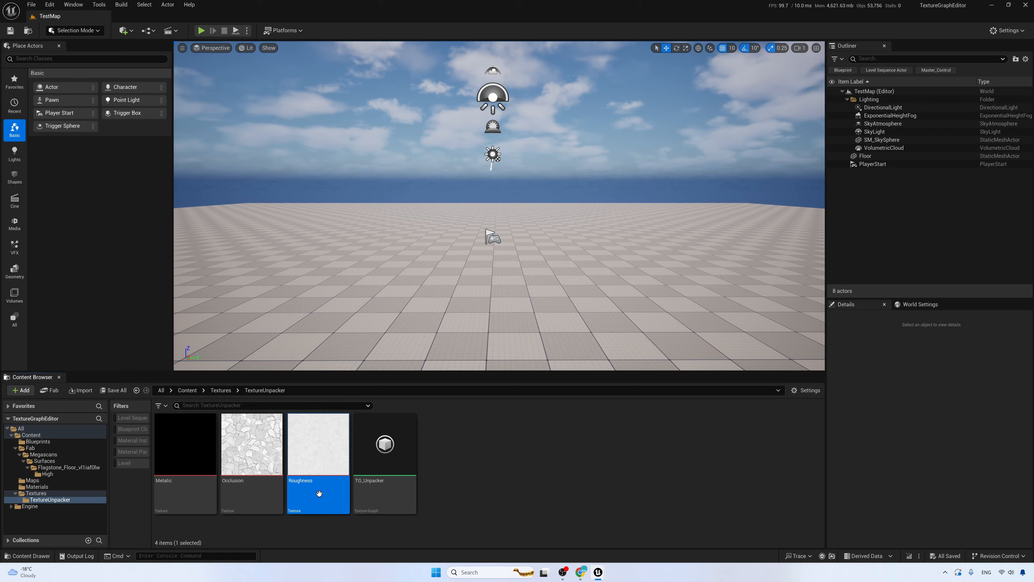
{"action": "double_click", "coordinate": [319, 494]}
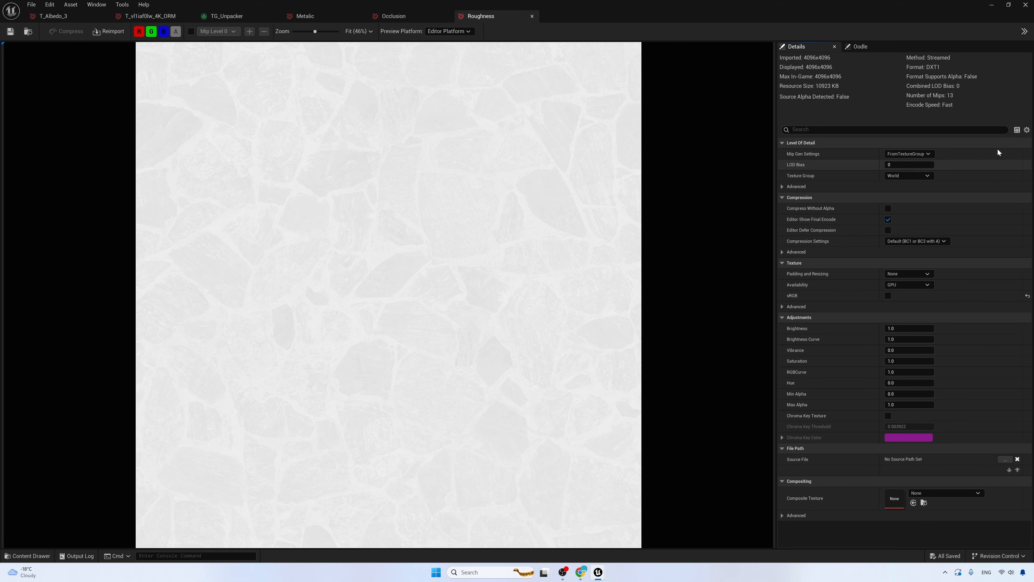
{"action": "left_click", "coordinate": [992, 5]}
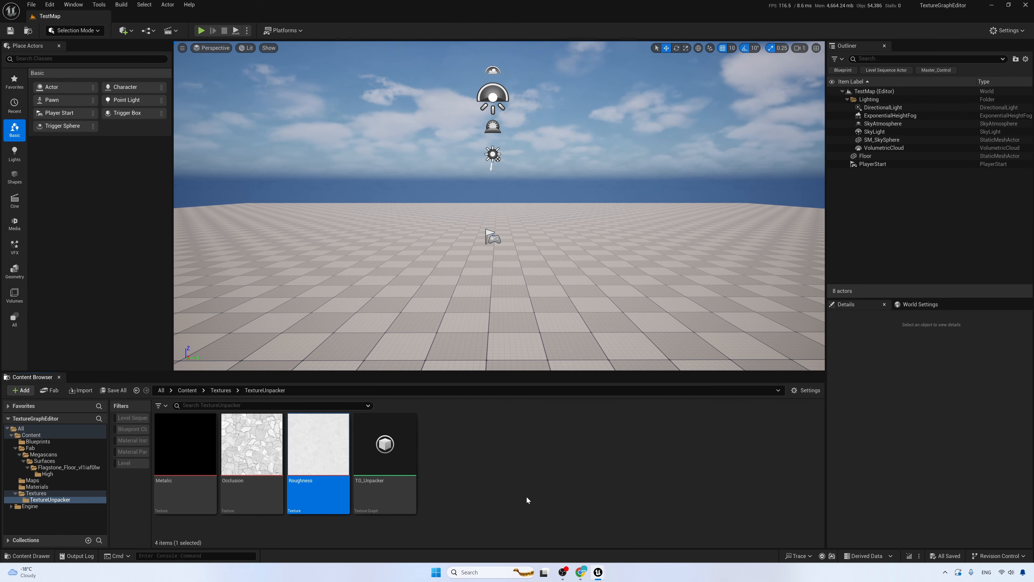
Open the TG_Unpacker graph from the TextureUnpacker folder, review its channel-splitting nodes, and minimize the graph editor.
{"action": "left_click", "coordinate": [400, 502]}
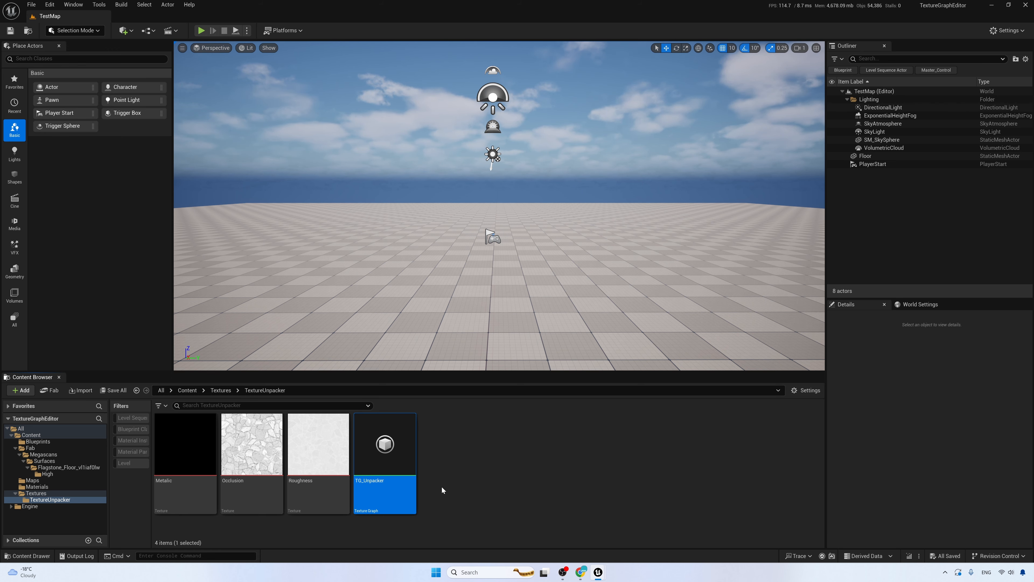
{"action": "double_click", "coordinate": [396, 494]}
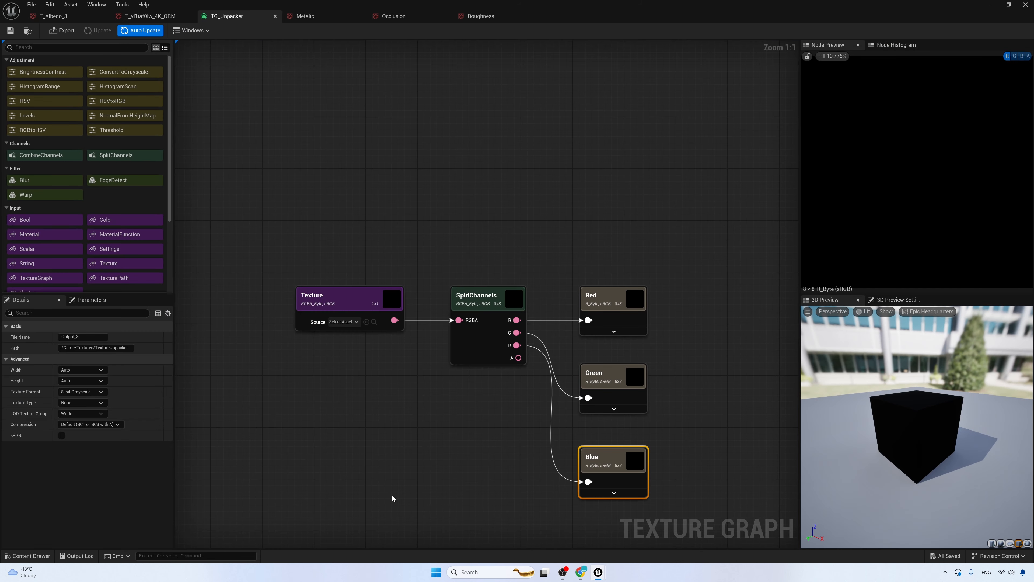
{"action": "right_click_drag", "start_coordinate": [392, 496], "coordinate": [386, 425]}
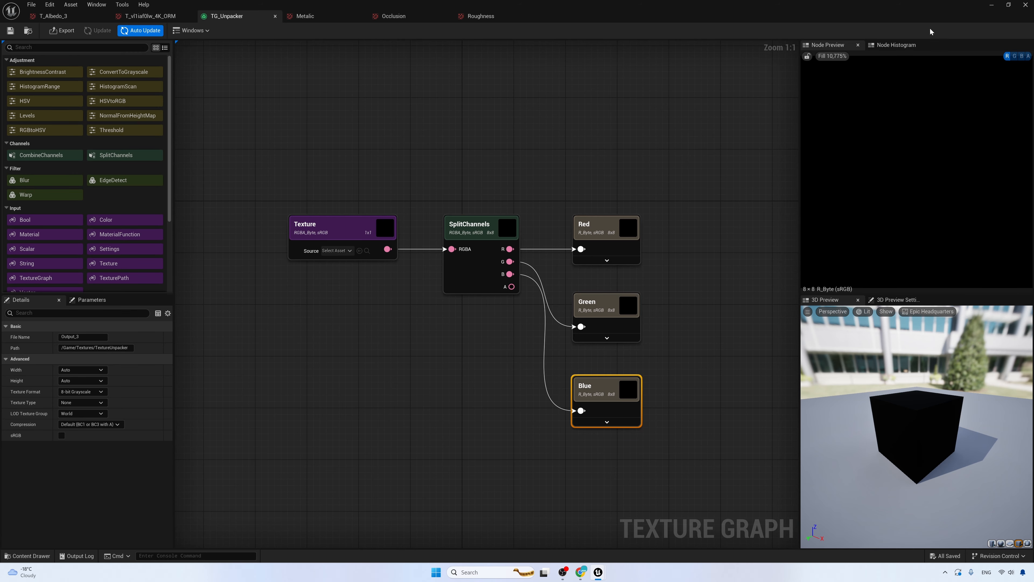
{"action": "left_click", "coordinate": [990, 6]}
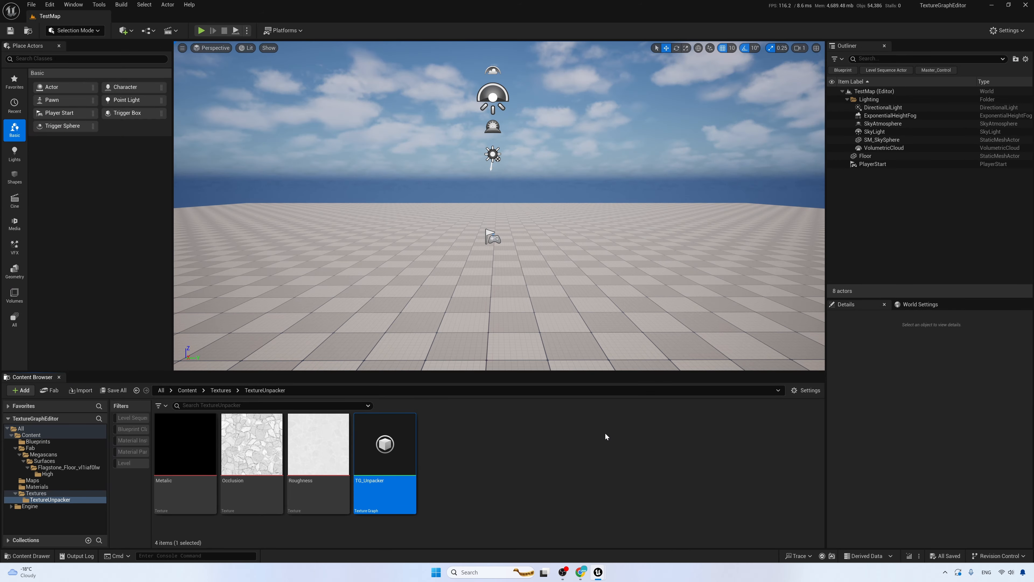